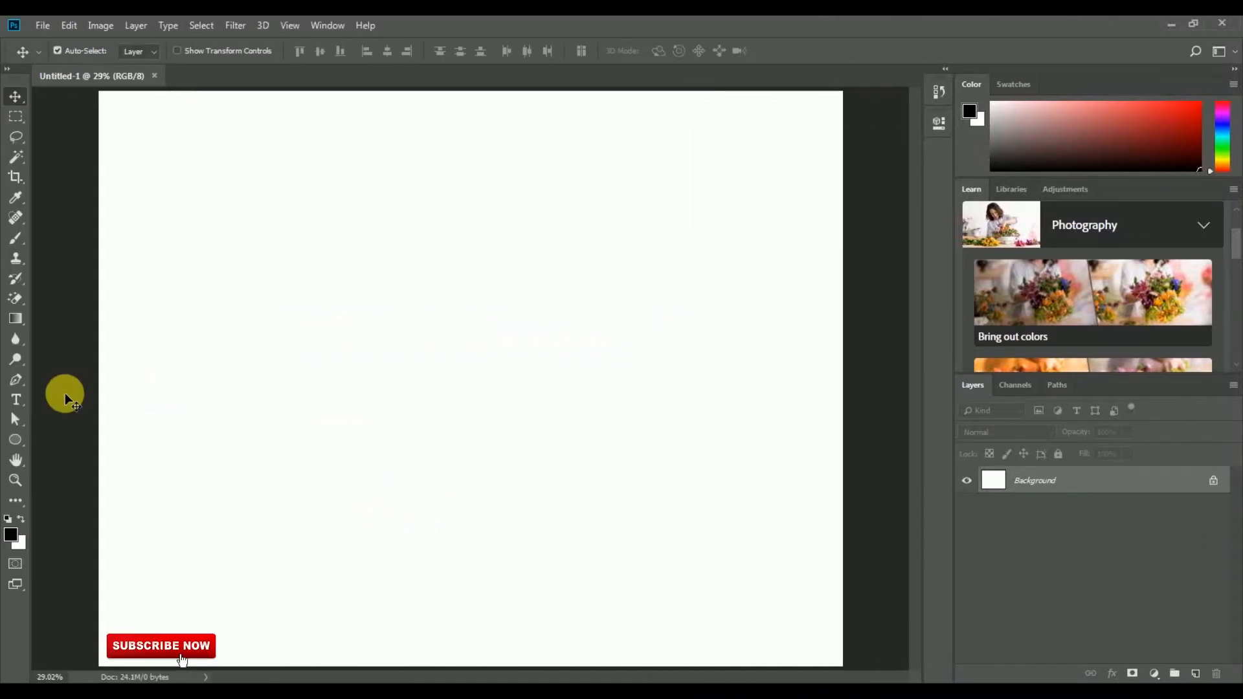
Step: Draw a solid black circle about 874 px in diameter and move it to the centre of the canvas
{"action": "left_click", "coordinate": [15, 440]}
{"action": "left_click_drag", "start_coordinate": [361, 332], "coordinate": [500, 438]}
{"action": "key", "text": "alt"}
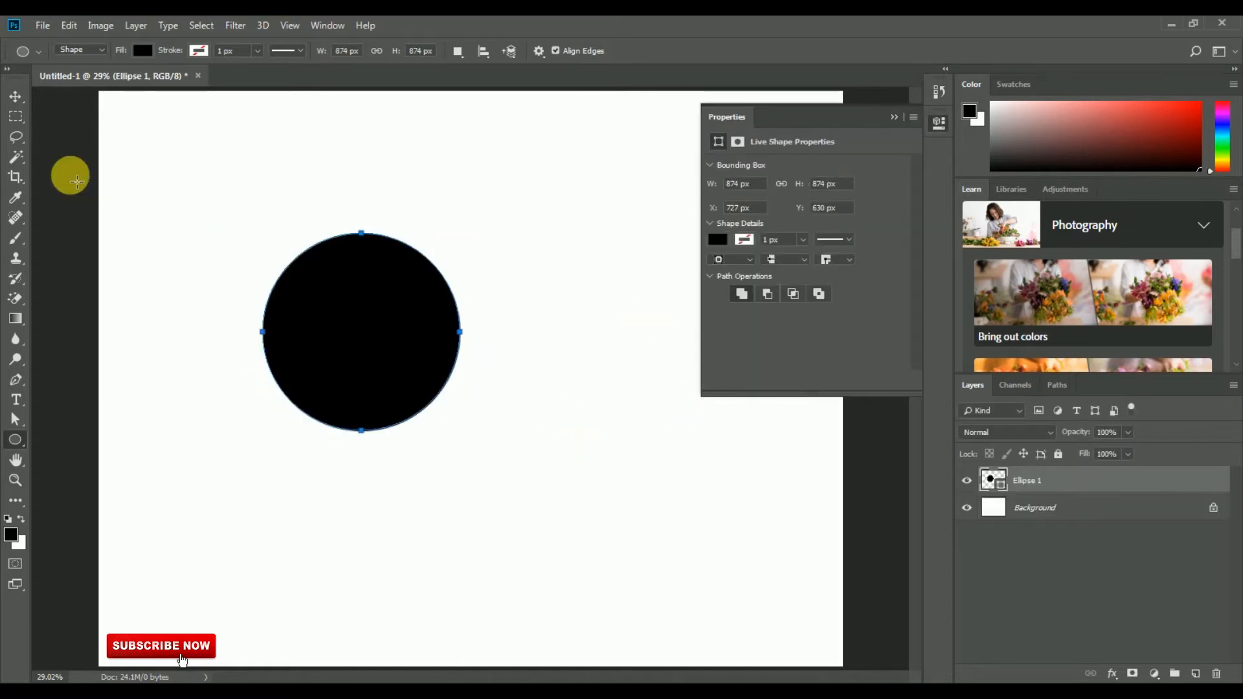
{"action": "left_click", "coordinate": [16, 96]}
{"action": "mouse_move", "coordinate": [365, 285]}
{"action": "left_mouse_down"}
{"action": "mouse_move", "coordinate": [477, 305]}
{"action": "mouse_move", "coordinate": [471, 336]}
{"action": "left_mouse_up"}
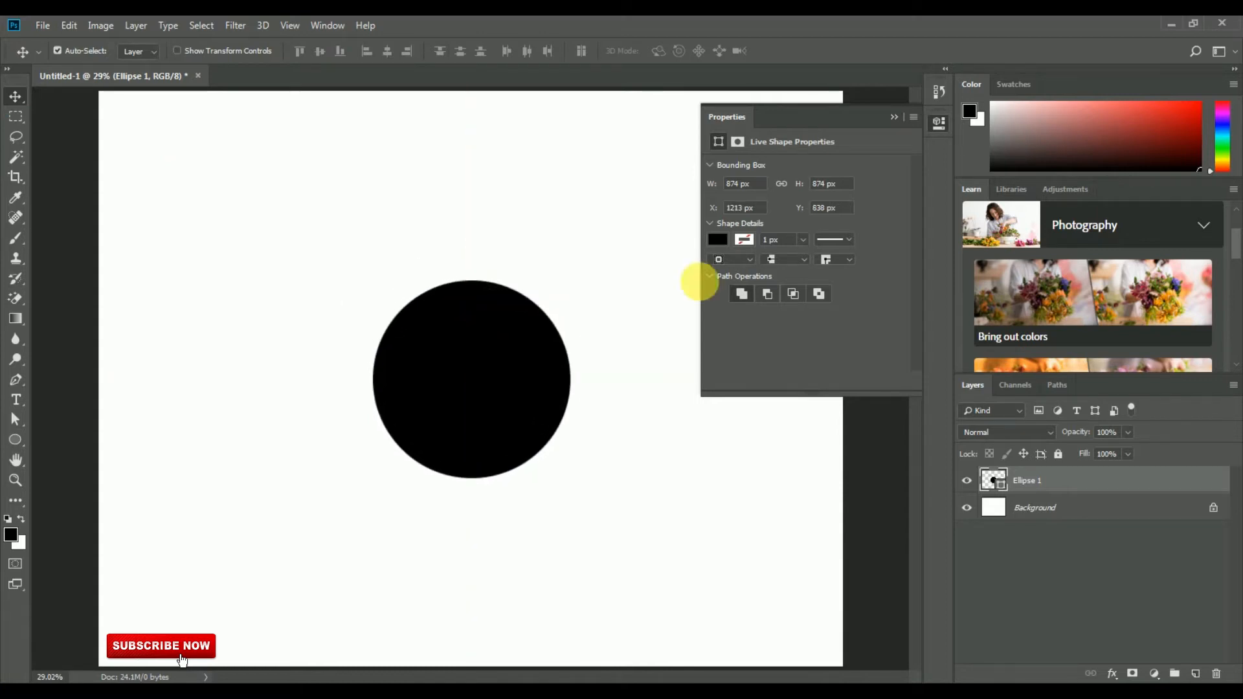
Step: Fill the circle with the bright blue-to-turquoise linear gradient preset
{"action": "left_click", "coordinate": [743, 240]}
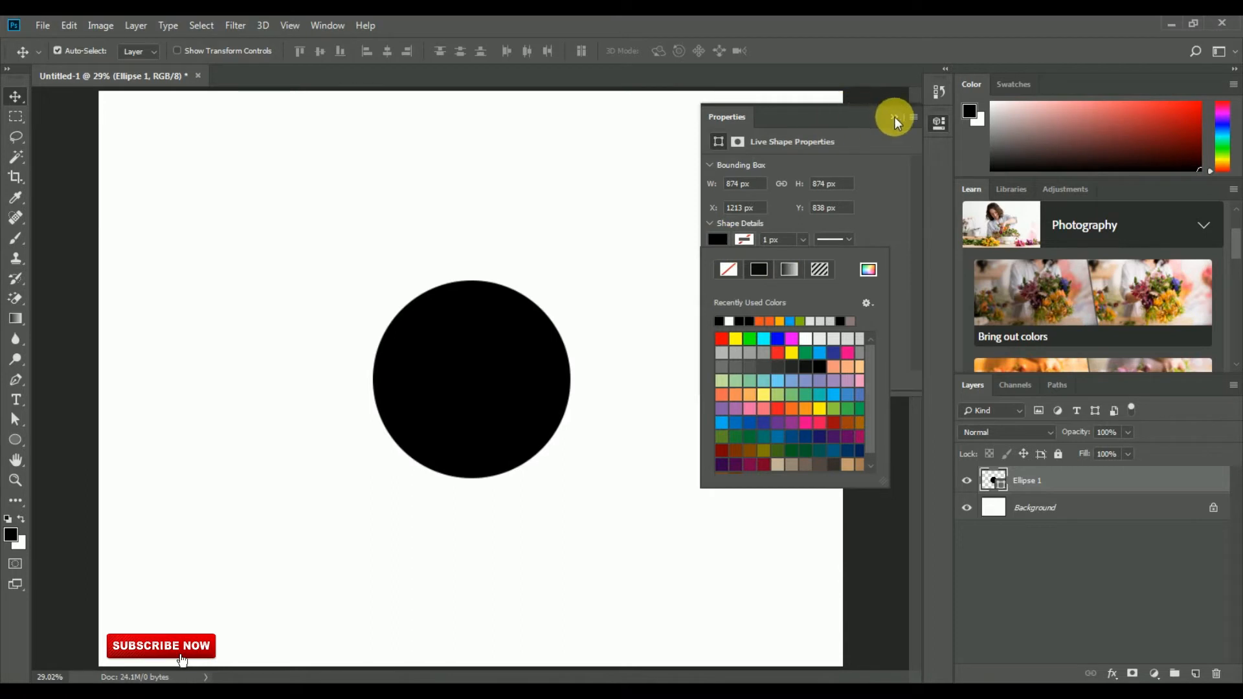
{"action": "left_click", "coordinate": [789, 268]}
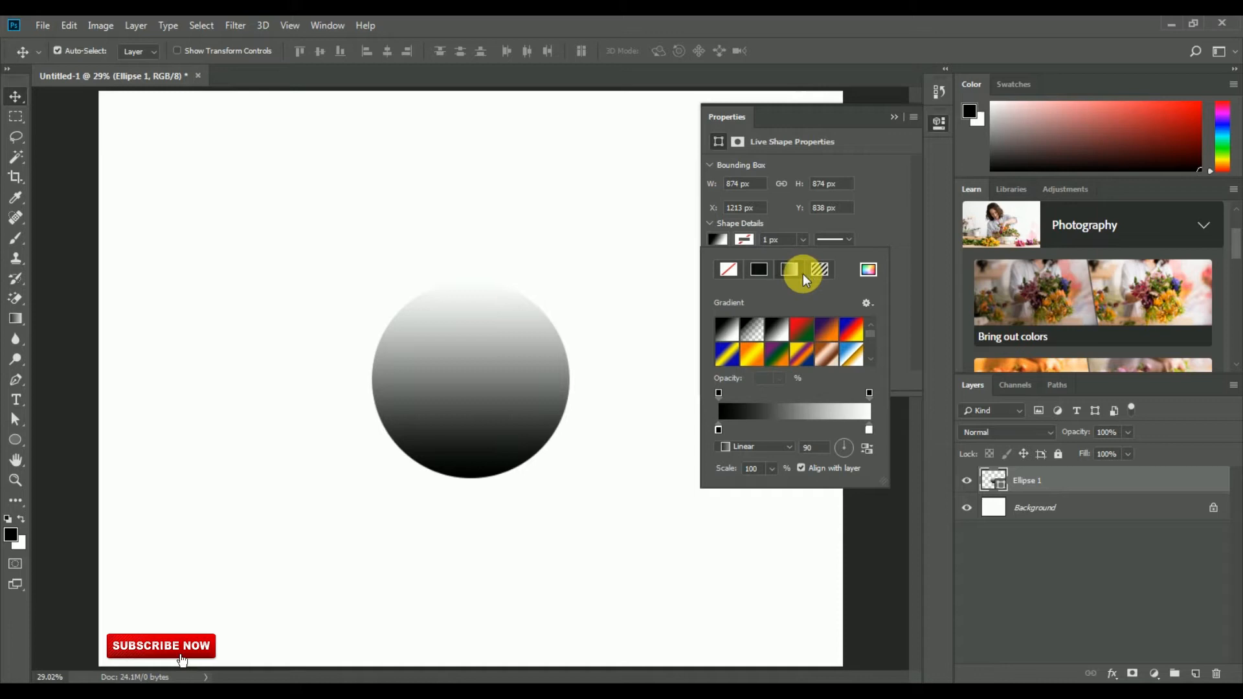
{"action": "left_click", "coordinate": [841, 409]}
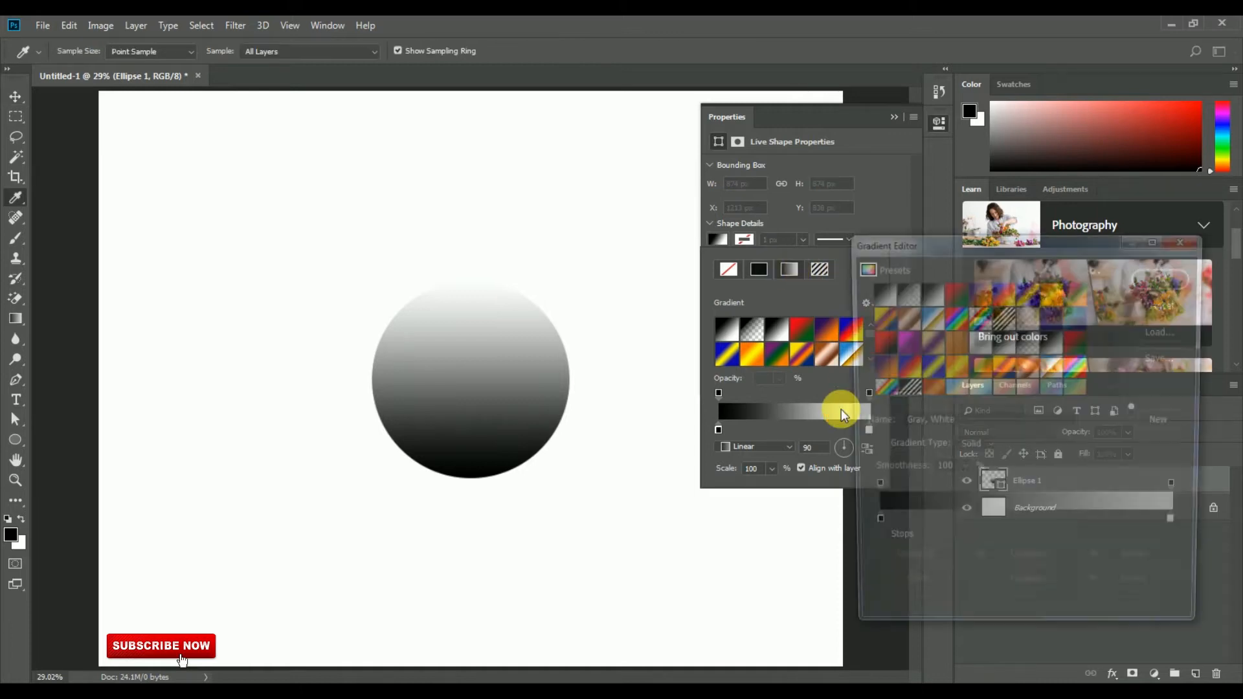
{"action": "left_click_drag", "start_coordinate": [1117, 295], "coordinate": [1135, 391]}
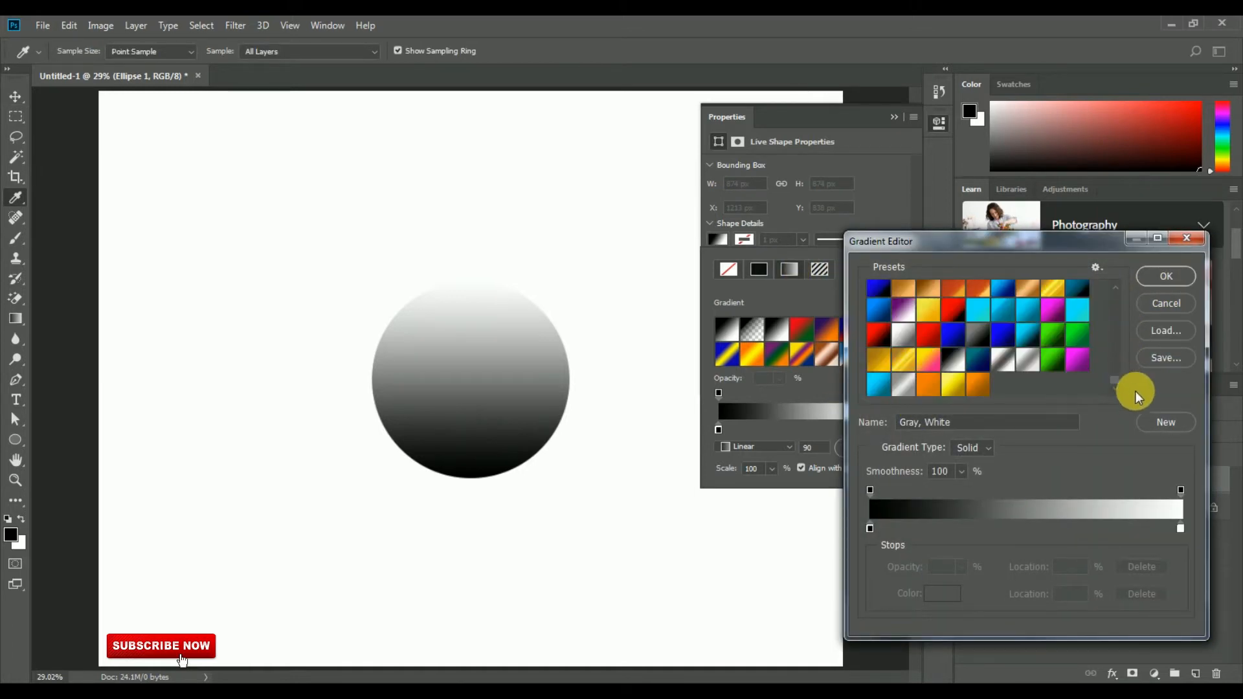
{"action": "left_click", "coordinate": [955, 340]}
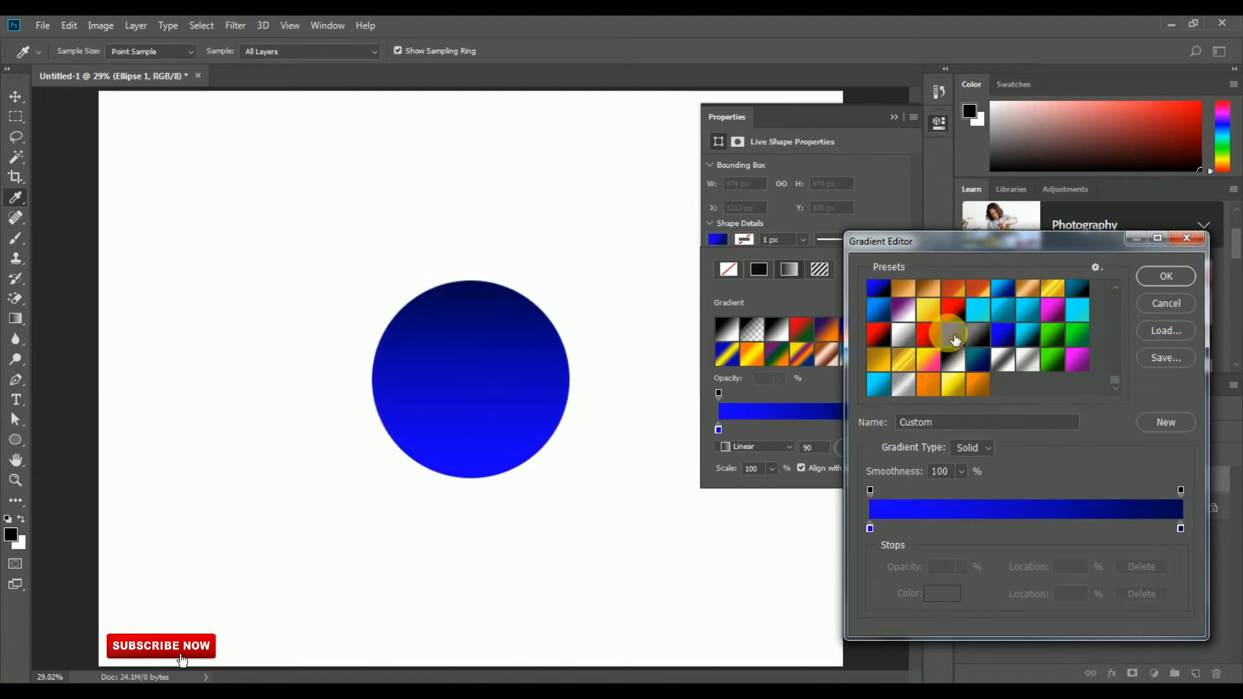
{"action": "left_click", "coordinate": [981, 315]}
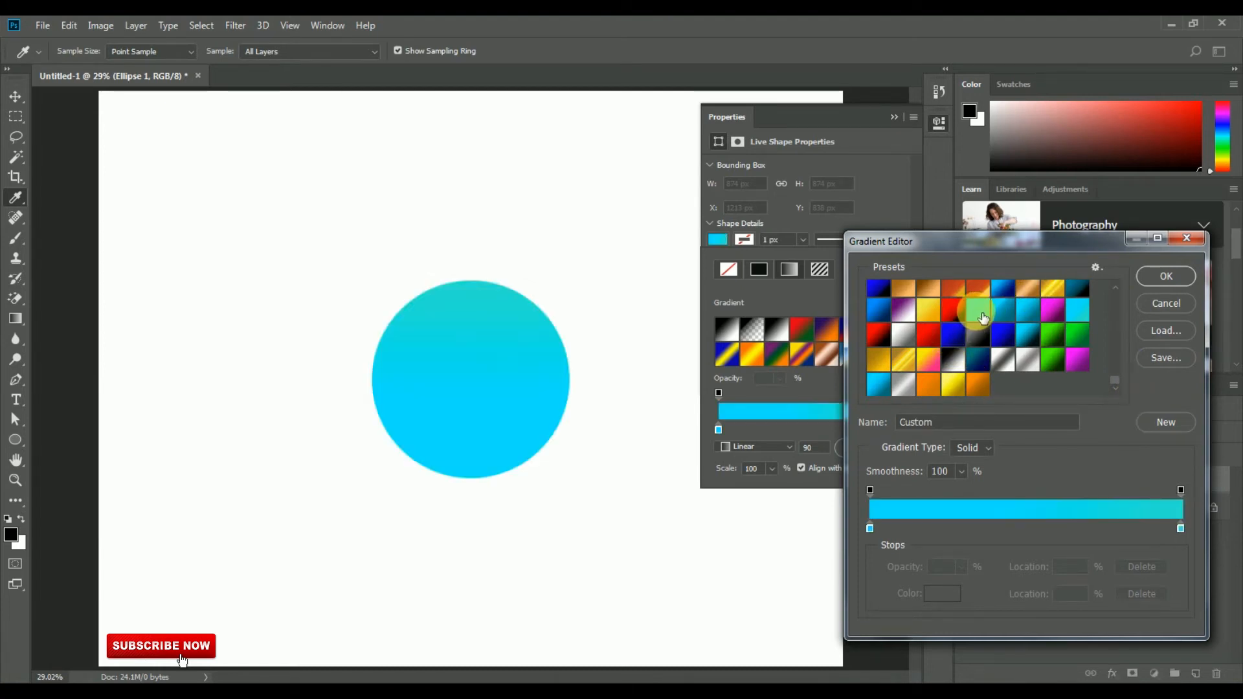
{"action": "left_click", "coordinate": [1011, 315]}
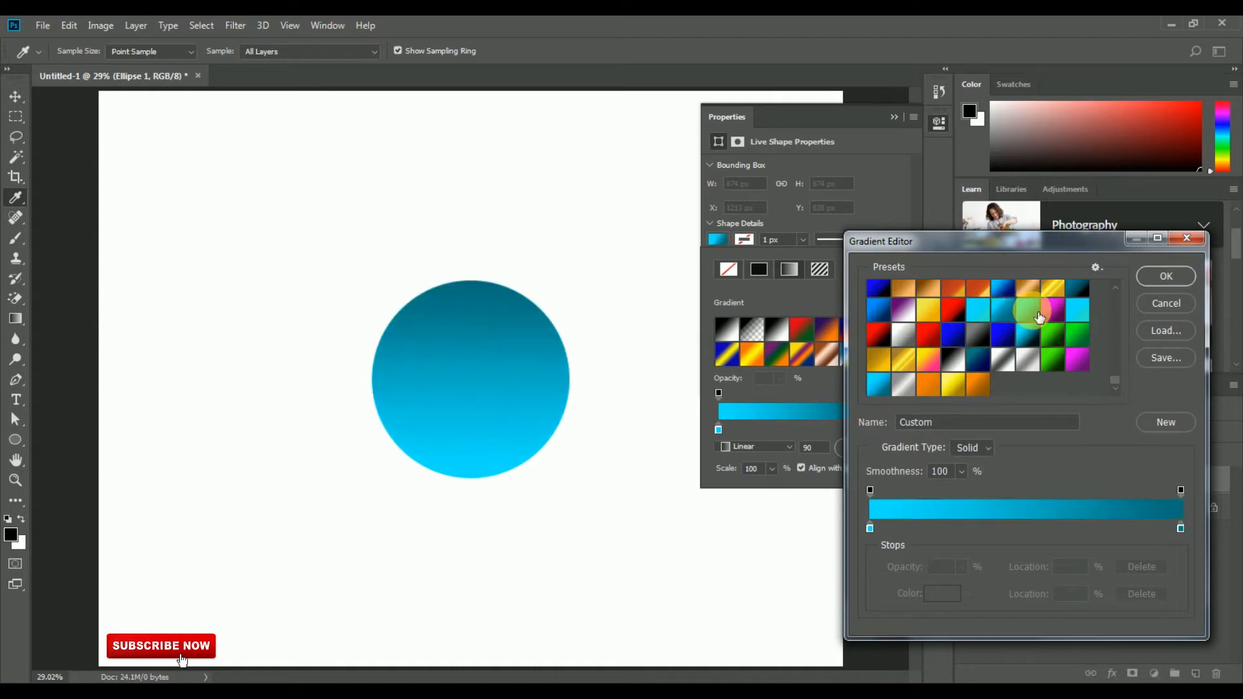
{"action": "left_click", "coordinate": [1002, 315]}
{"action": "left_click", "coordinate": [990, 313]}
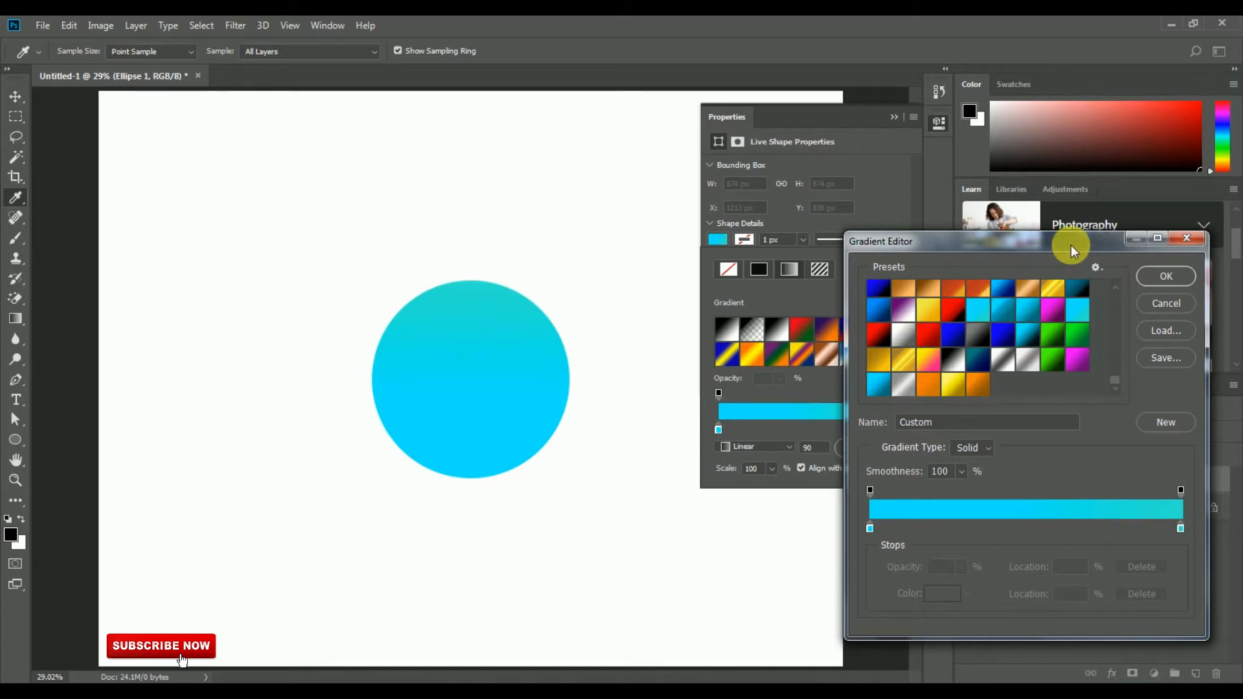
{"action": "left_click", "coordinate": [1166, 275]}
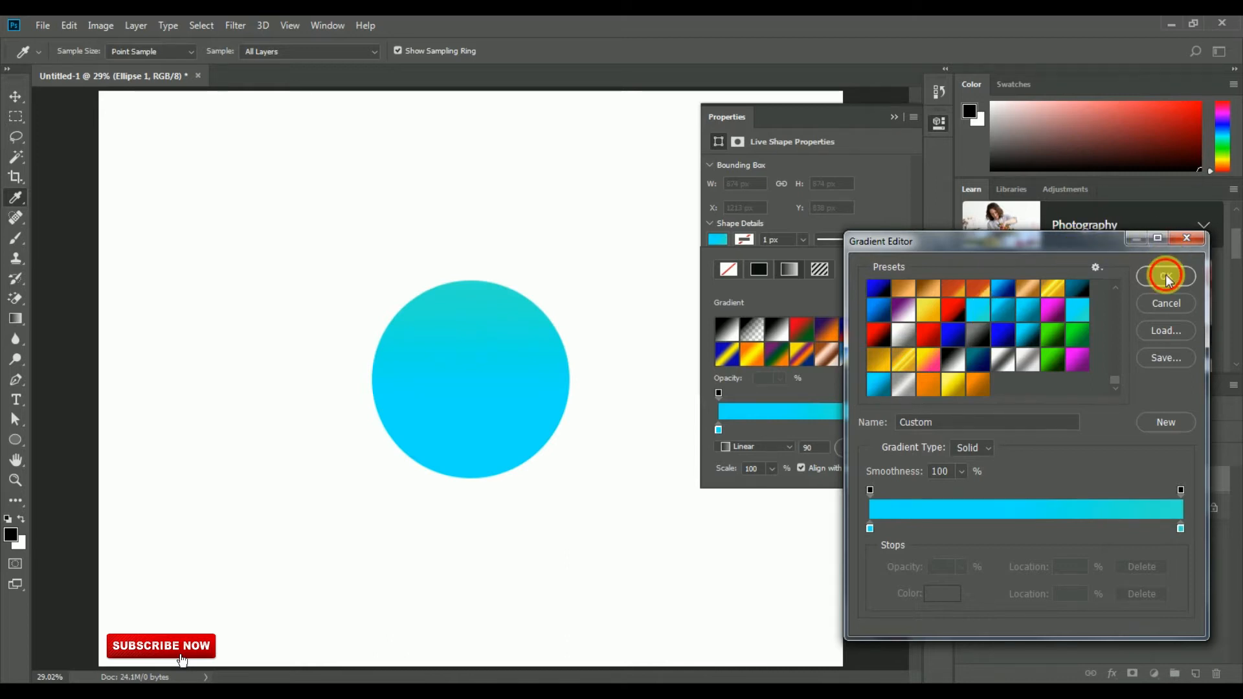
{"action": "left_click", "coordinate": [897, 118]}
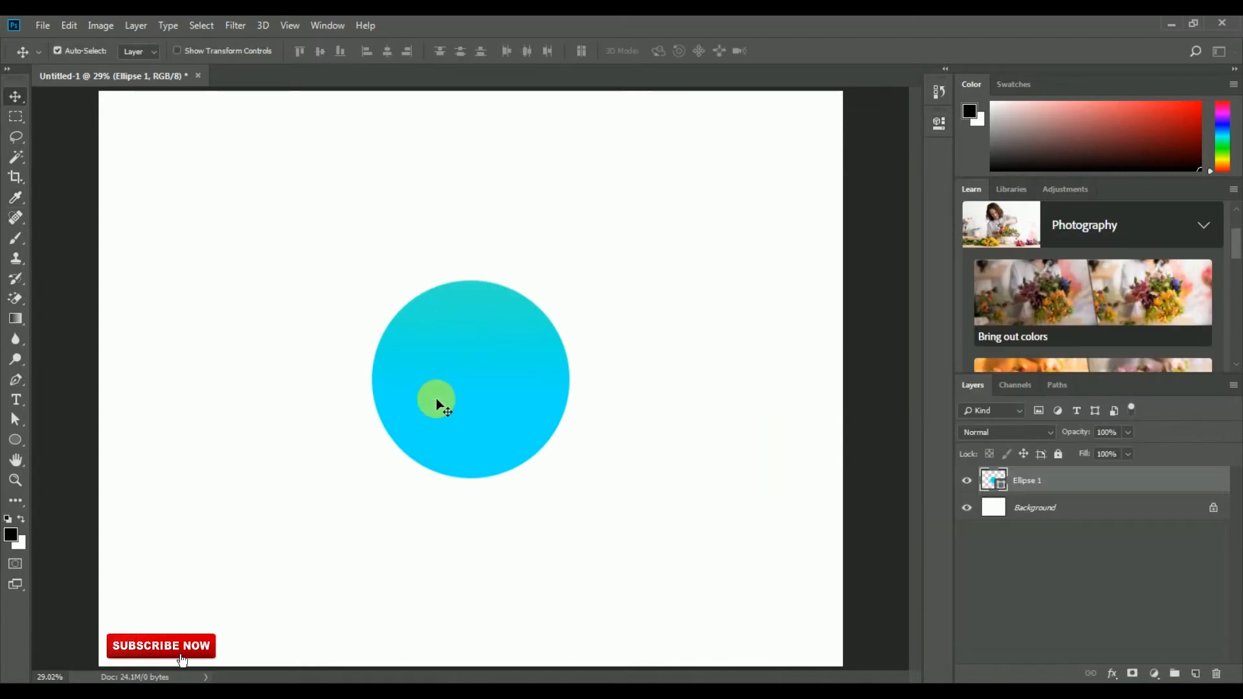
Step: Enlarge the blue circle slightly with Free Transform to about 895 px in diameter
{"action": "left_click", "coordinate": [68, 26]}
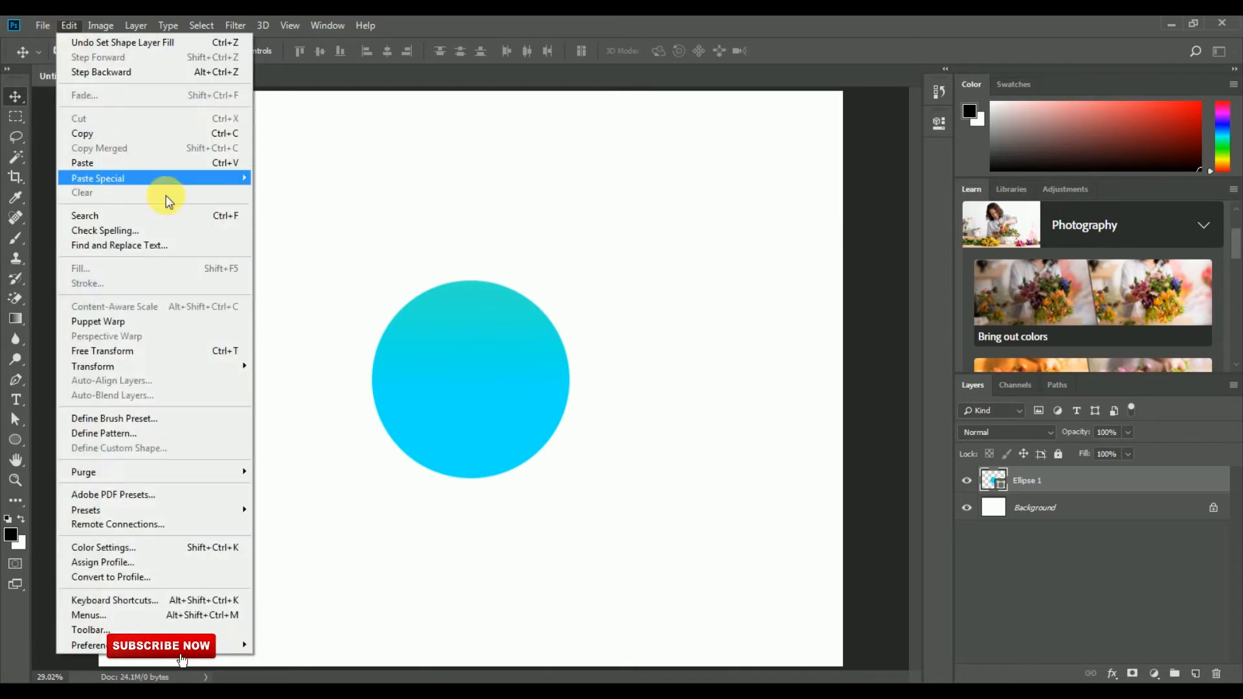
{"action": "left_click", "coordinate": [206, 350]}
{"action": "left_click_drag", "start_coordinate": [569, 281], "coordinate": [572, 277]}
{"action": "key", "text": "Return"}
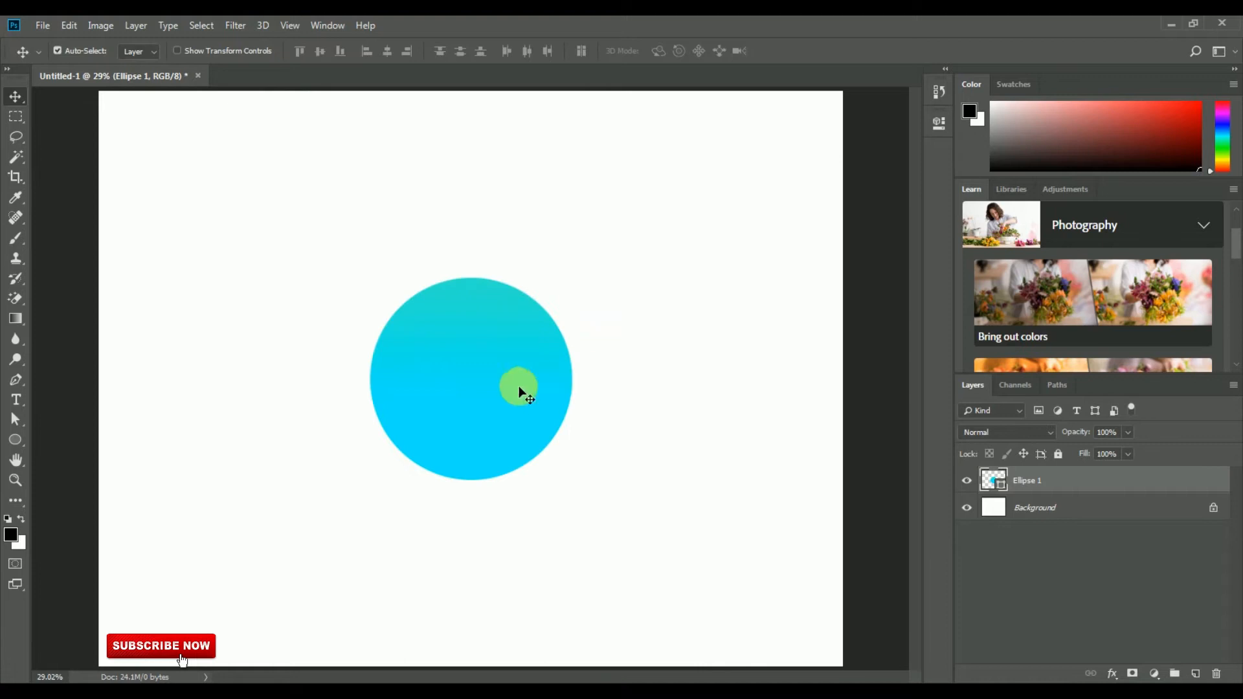
Step: Draw a second circle about 606 px in diameter over the blue one and fill it with a black-to-white gradient
{"action": "left_click", "coordinate": [16, 438]}
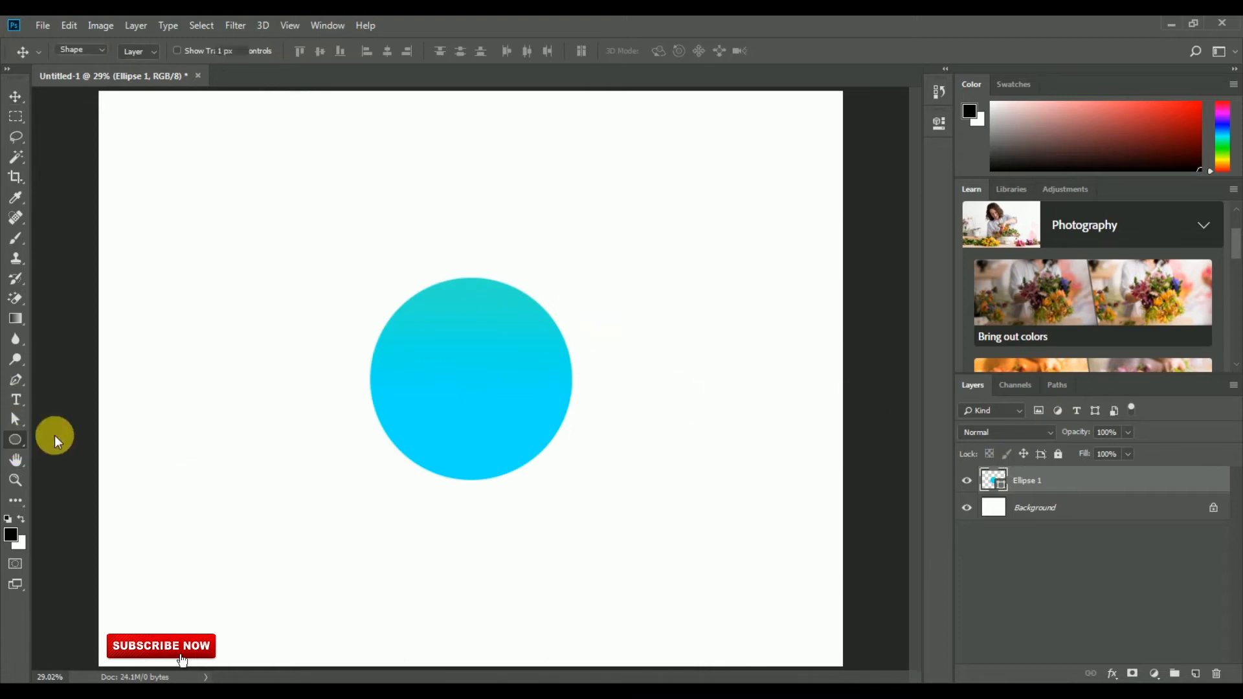
{"action": "key", "text": "Return"}
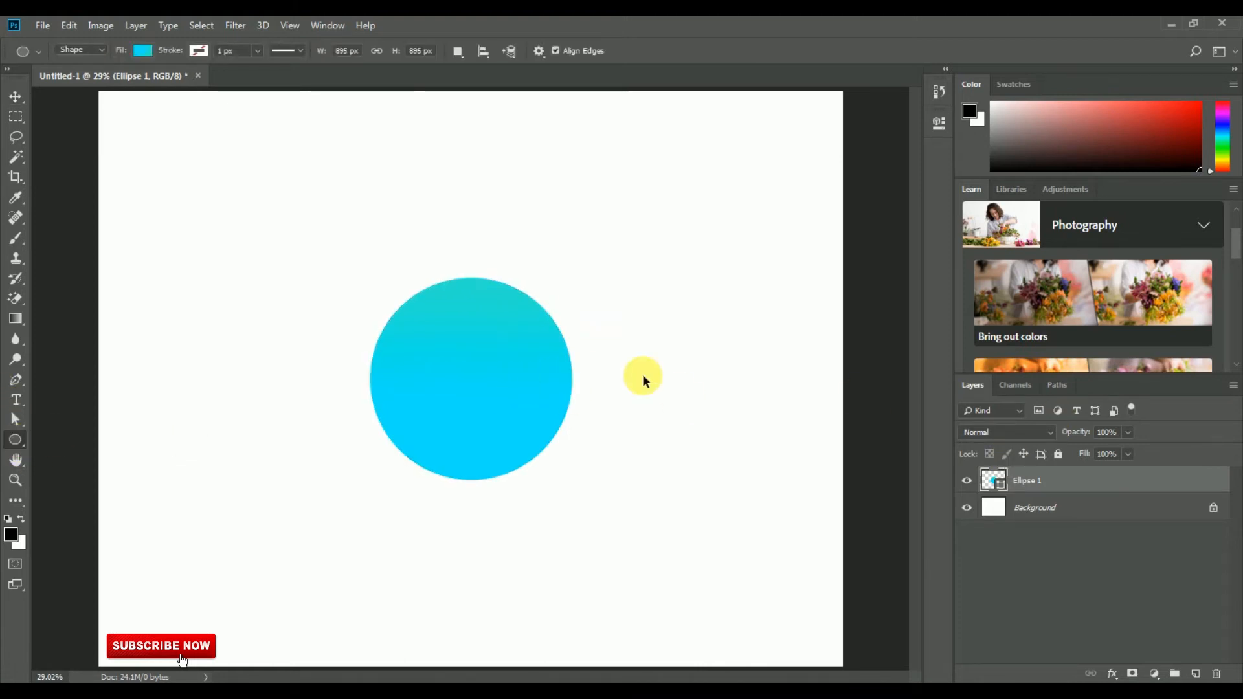
{"action": "left_click_drag", "start_coordinate": [441, 344], "coordinate": [520, 420]}
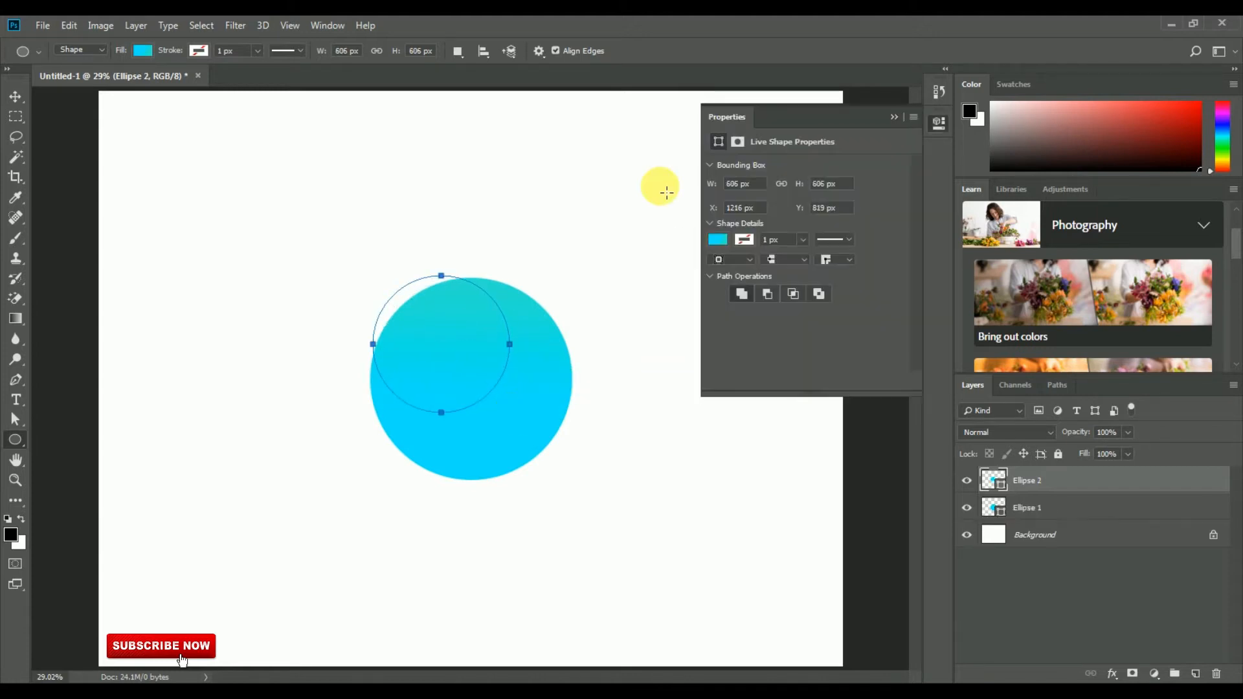
{"action": "left_click", "coordinate": [893, 119]}
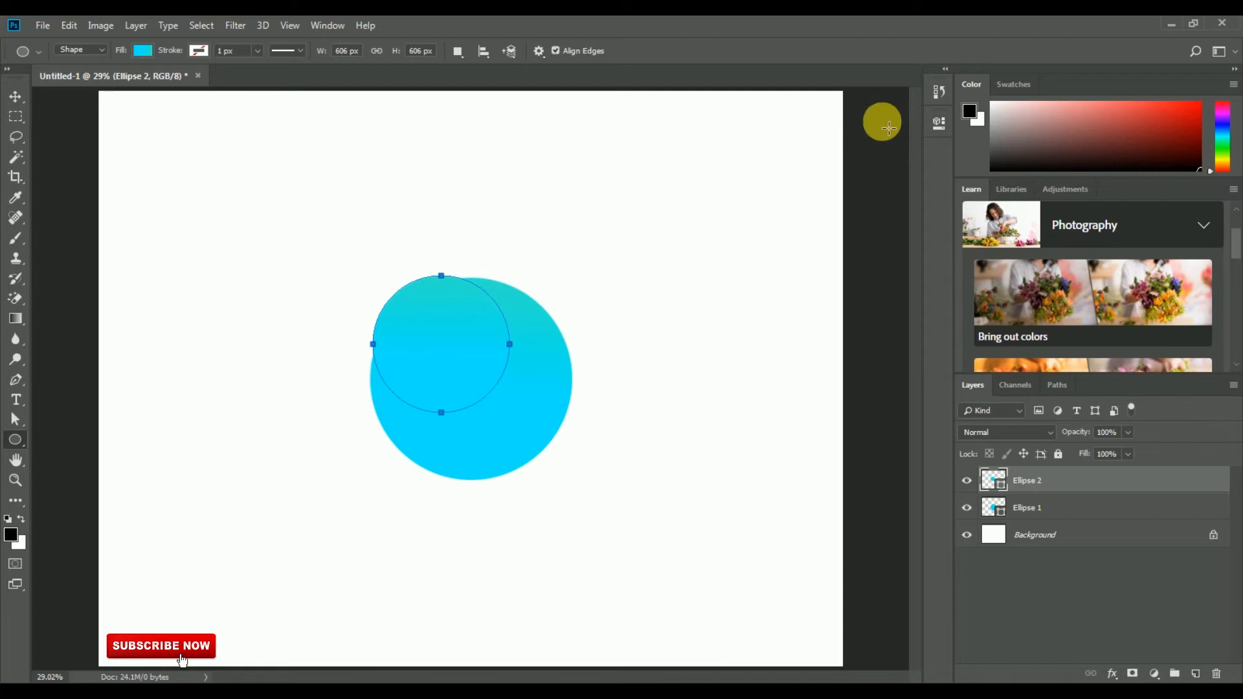
{"action": "left_click", "coordinate": [142, 51]}
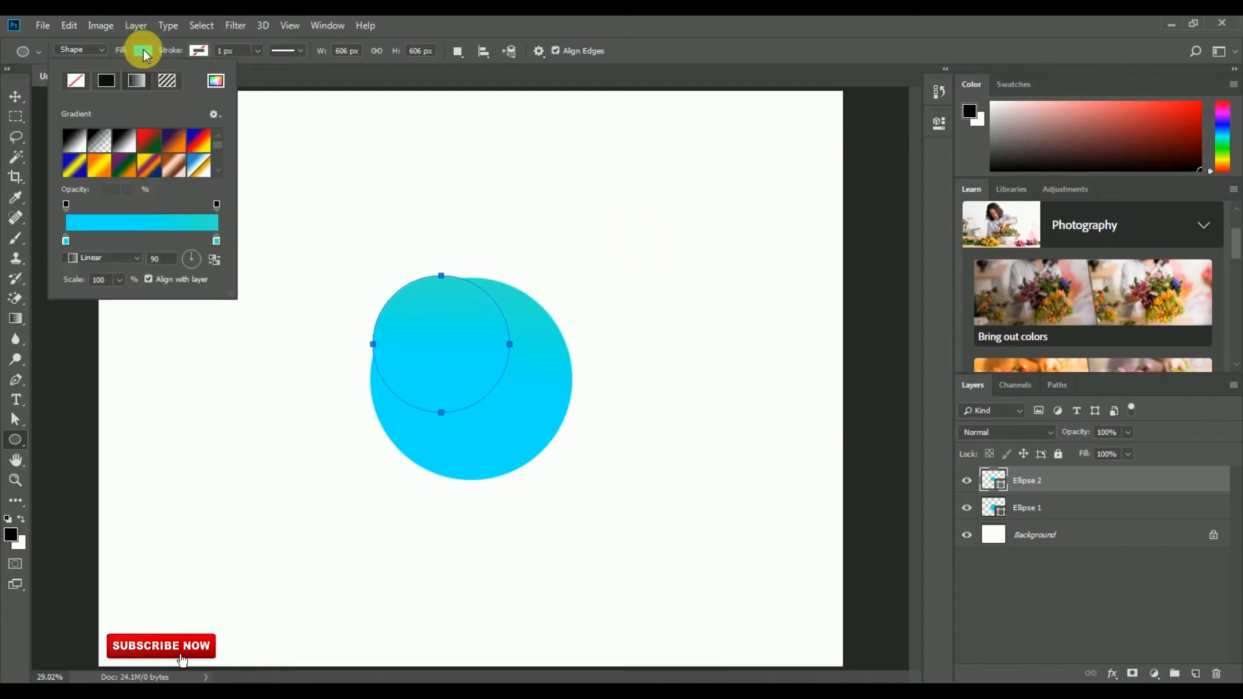
{"action": "left_click", "coordinate": [100, 139]}
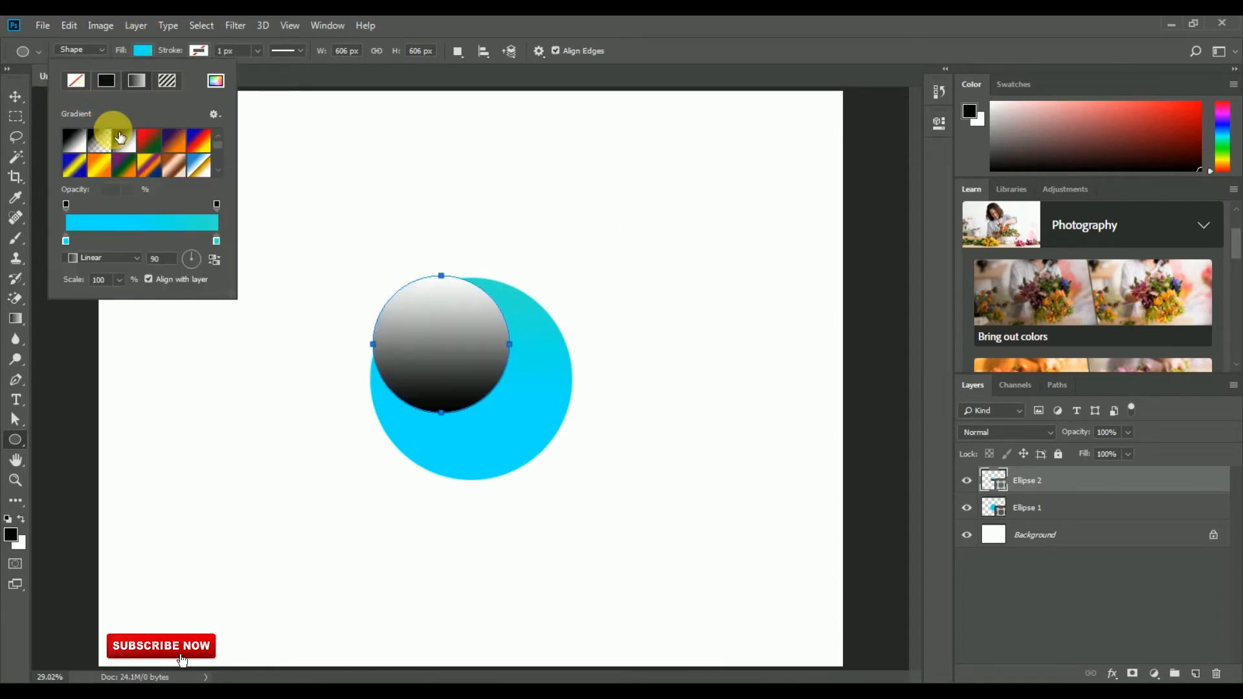
{"action": "key", "text": "Return"}
Step: Move the black-and-white circle to the middle of the blue circle and align the vertical centres of both shapes
{"action": "left_click", "coordinate": [16, 96]}
{"action": "left_click_drag", "start_coordinate": [412, 287], "coordinate": [470, 377]}
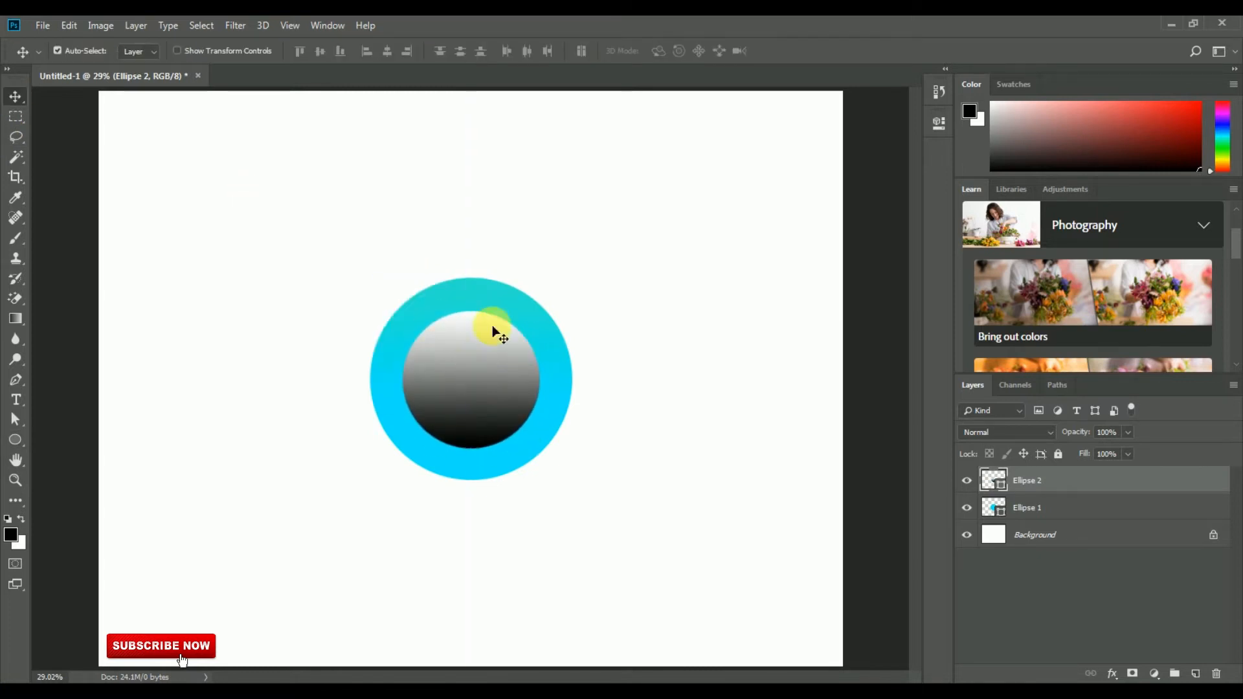
{"action": "left_click", "coordinate": [496, 312], "text": "shift"}
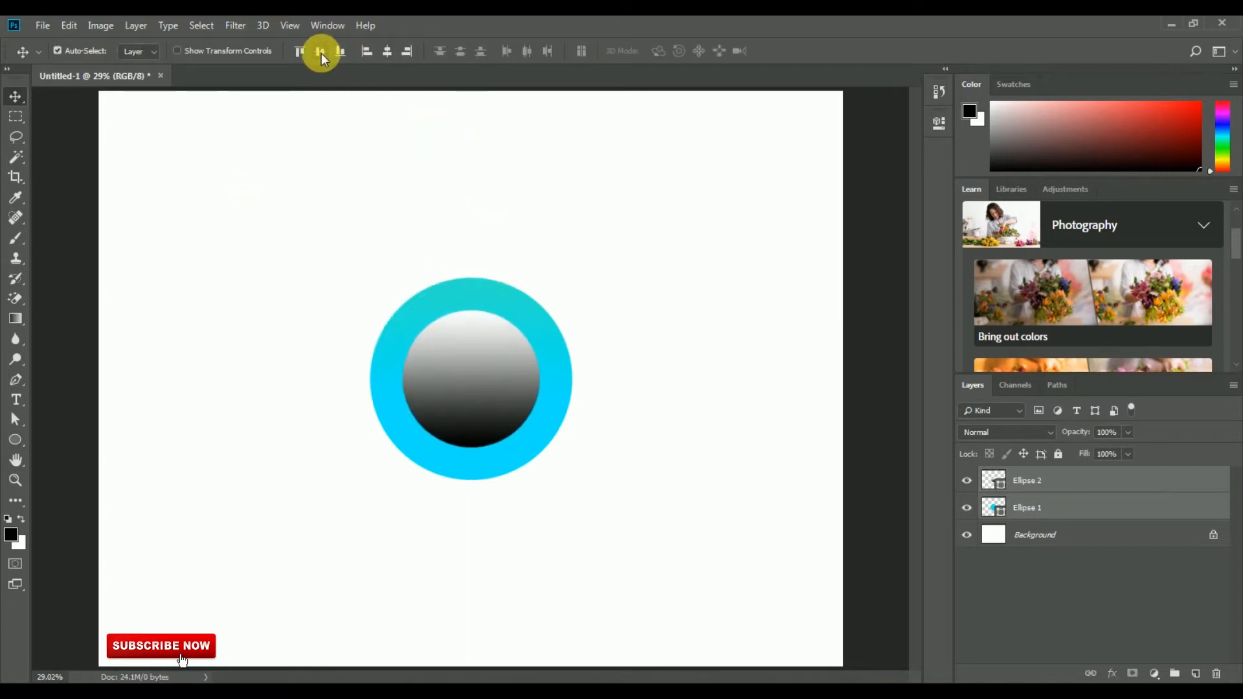
{"action": "left_click", "coordinate": [482, 361]}
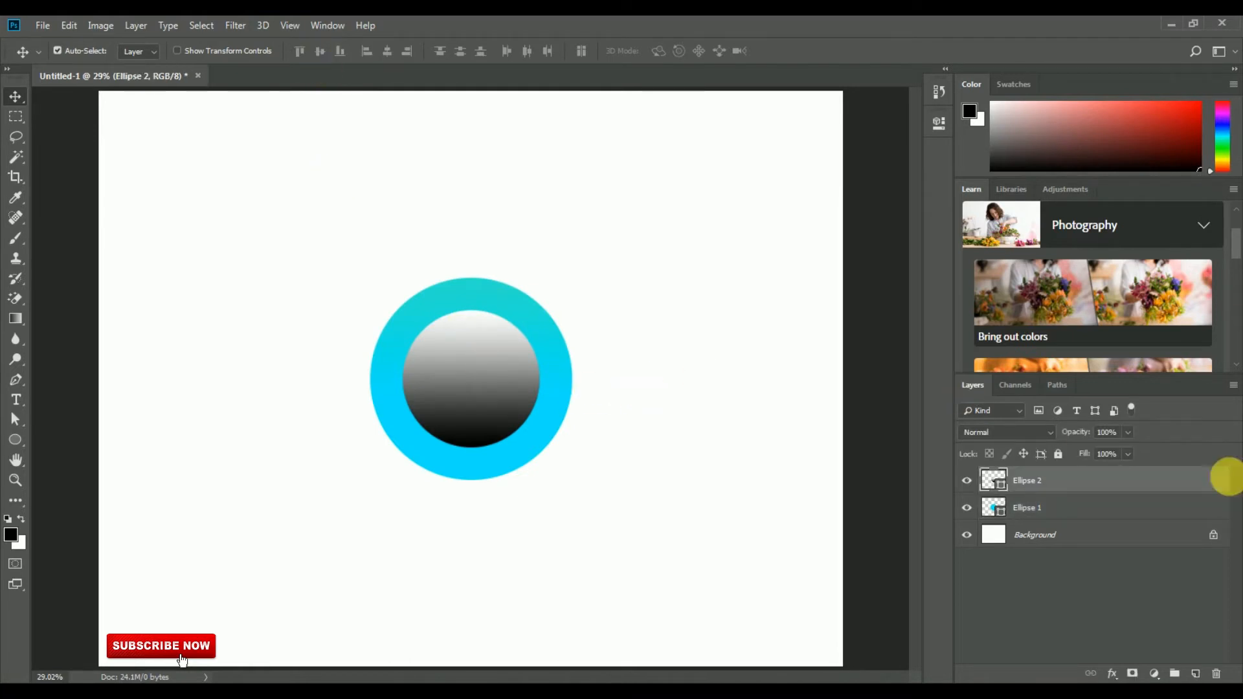
Step: Change the inner circle's fill to the red-to-black gradient preset
{"action": "left_click", "coordinate": [16, 440]}
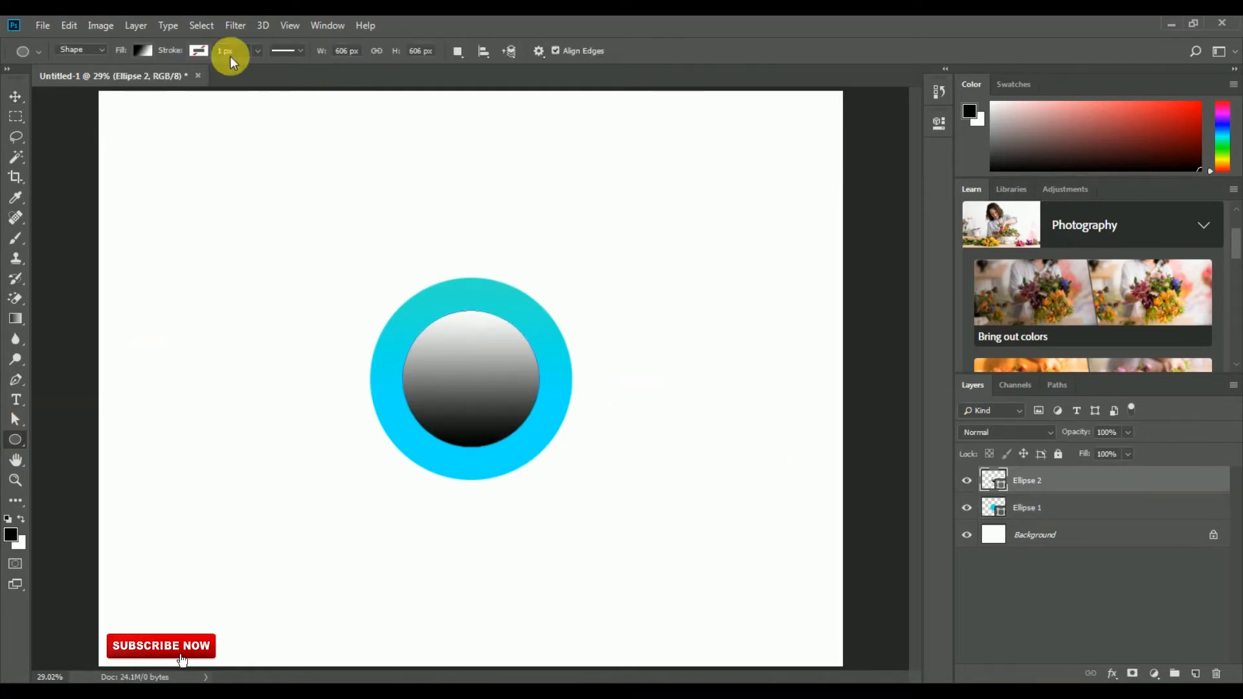
{"action": "left_click", "coordinate": [149, 51]}
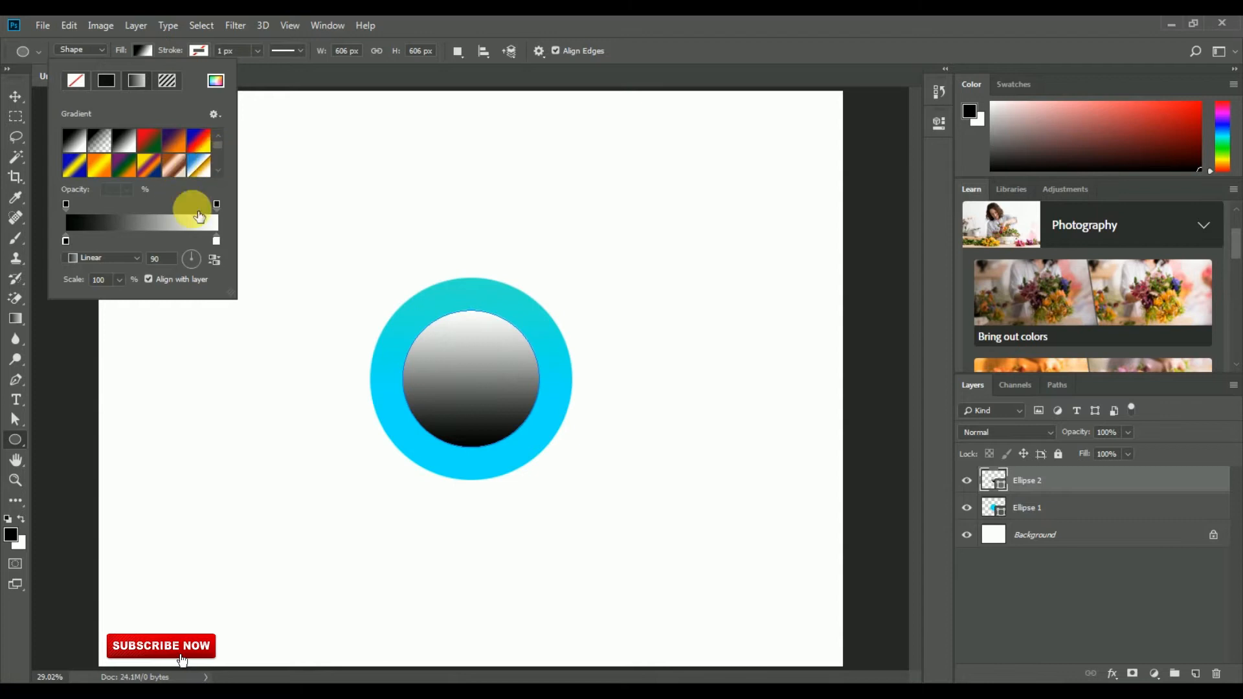
{"action": "left_click", "coordinate": [200, 216]}
{"action": "left_click_drag", "start_coordinate": [1116, 295], "coordinate": [1117, 387]}
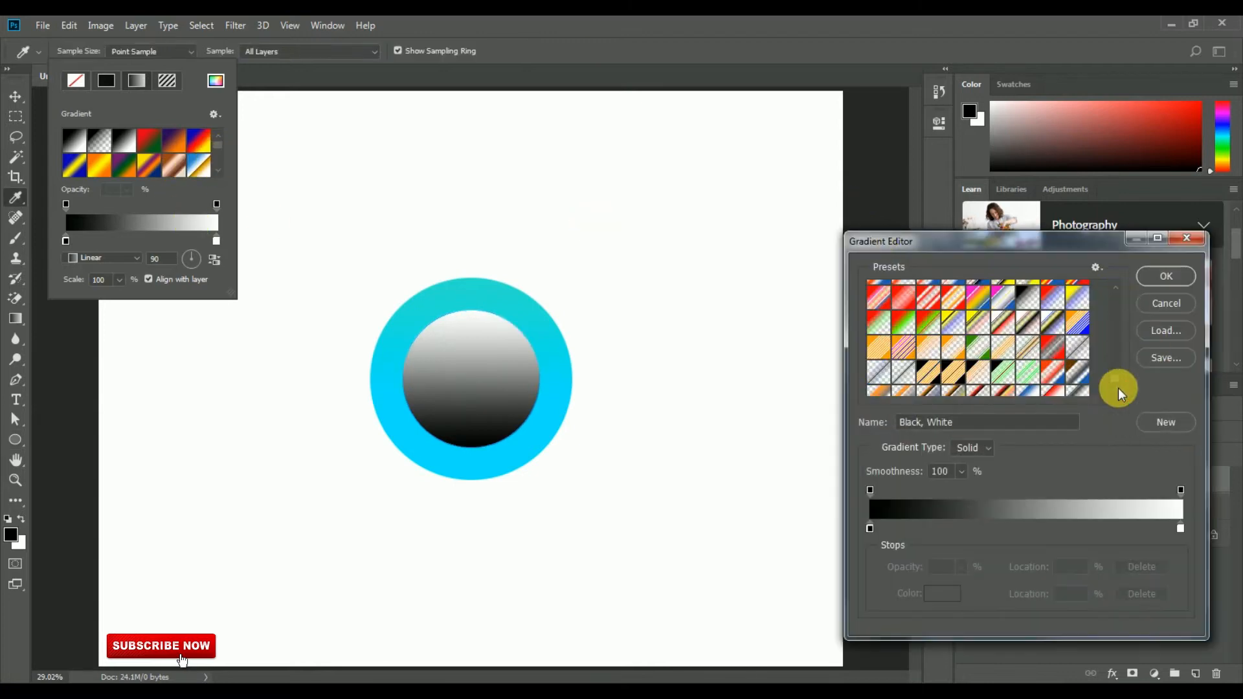
{"action": "left_click", "coordinate": [878, 334]}
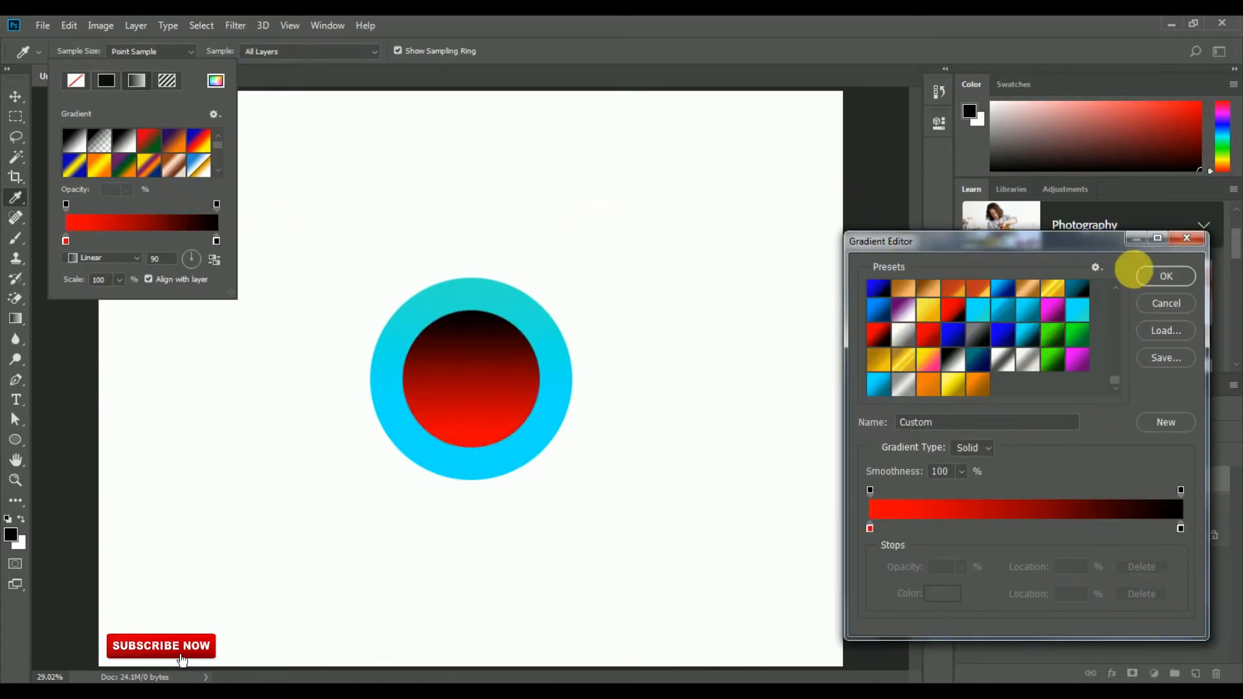
{"action": "left_click", "coordinate": [1165, 278]}
Step: Make the inner circle's red-to-black gradient radial and set its scale to 144%
{"action": "left_click", "coordinate": [137, 258]}
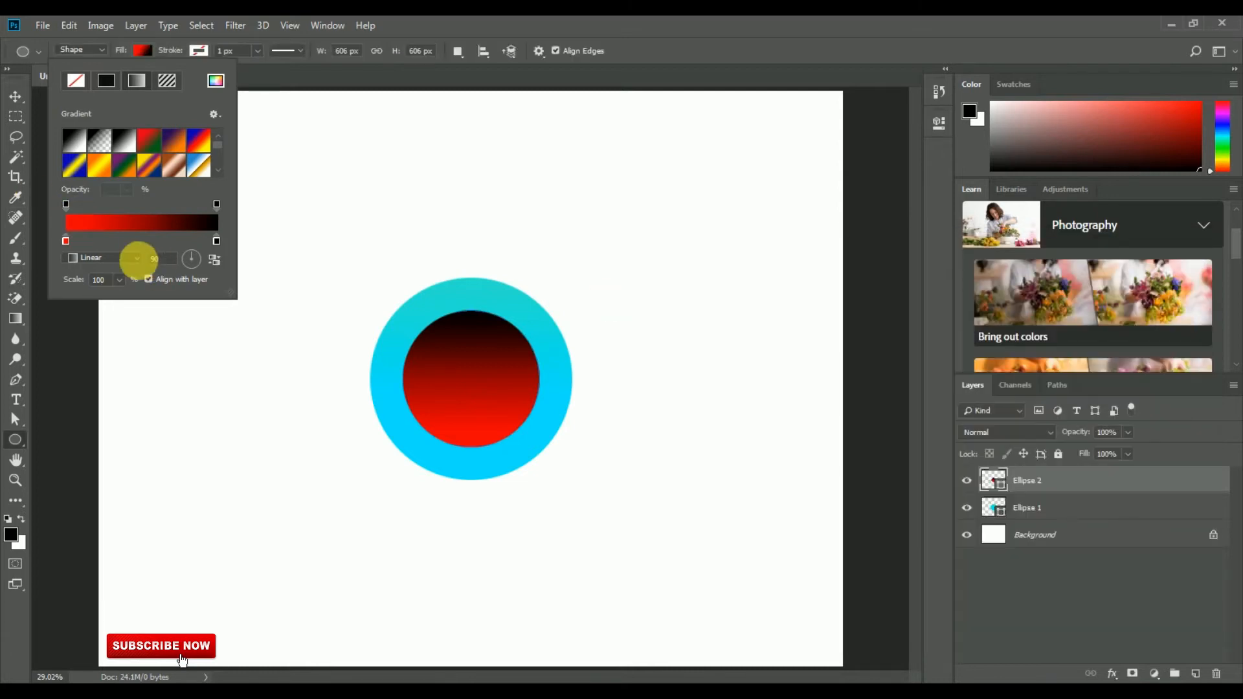
{"action": "left_click", "coordinate": [116, 279]}
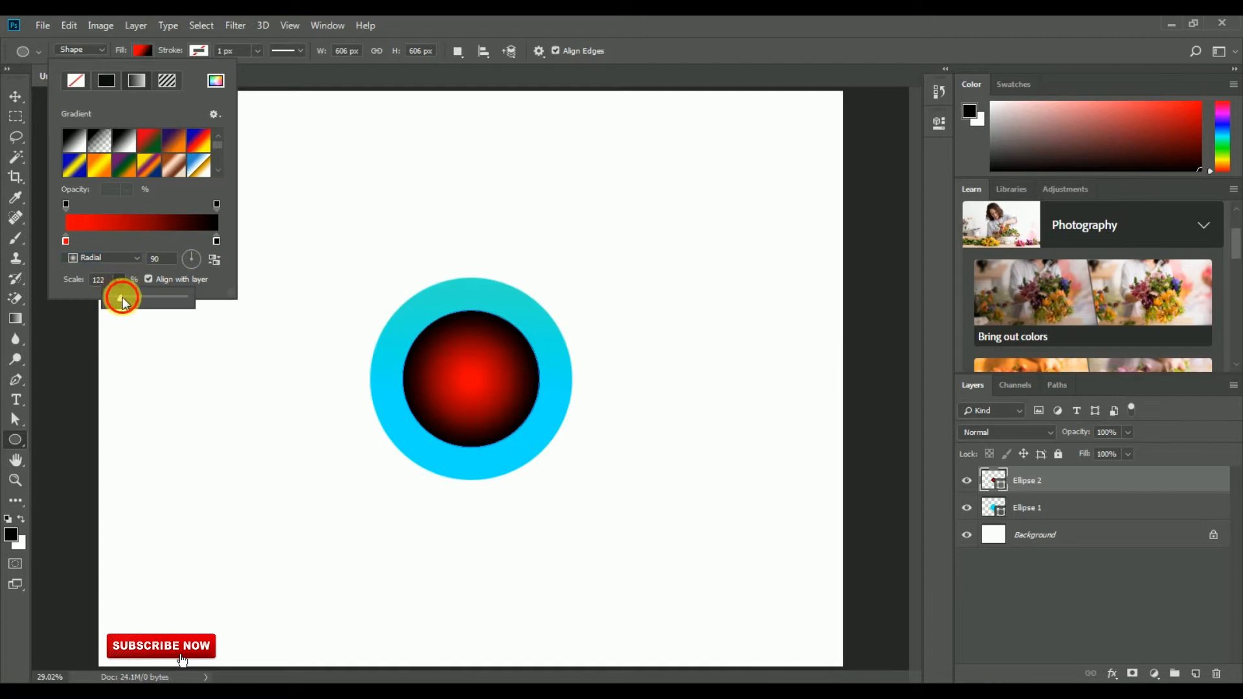
{"action": "left_click_drag", "start_coordinate": [121, 300], "coordinate": [128, 303]}
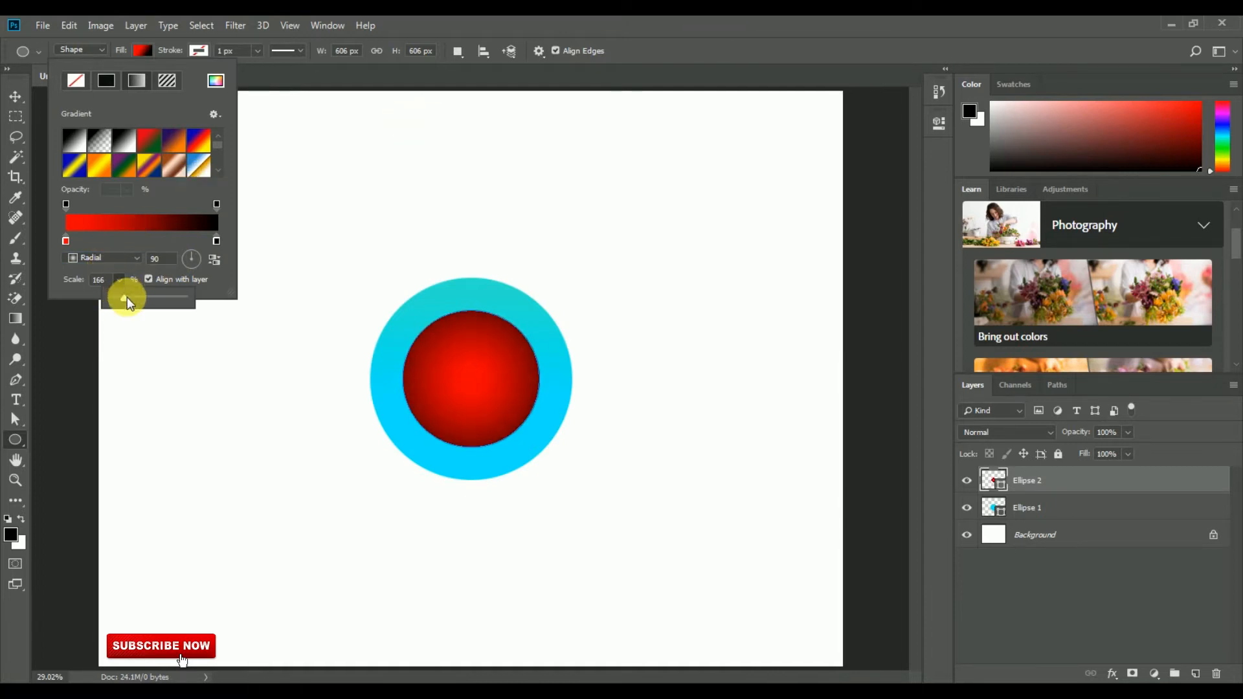
{"action": "left_click_drag", "start_coordinate": [125, 297], "coordinate": [123, 298]}
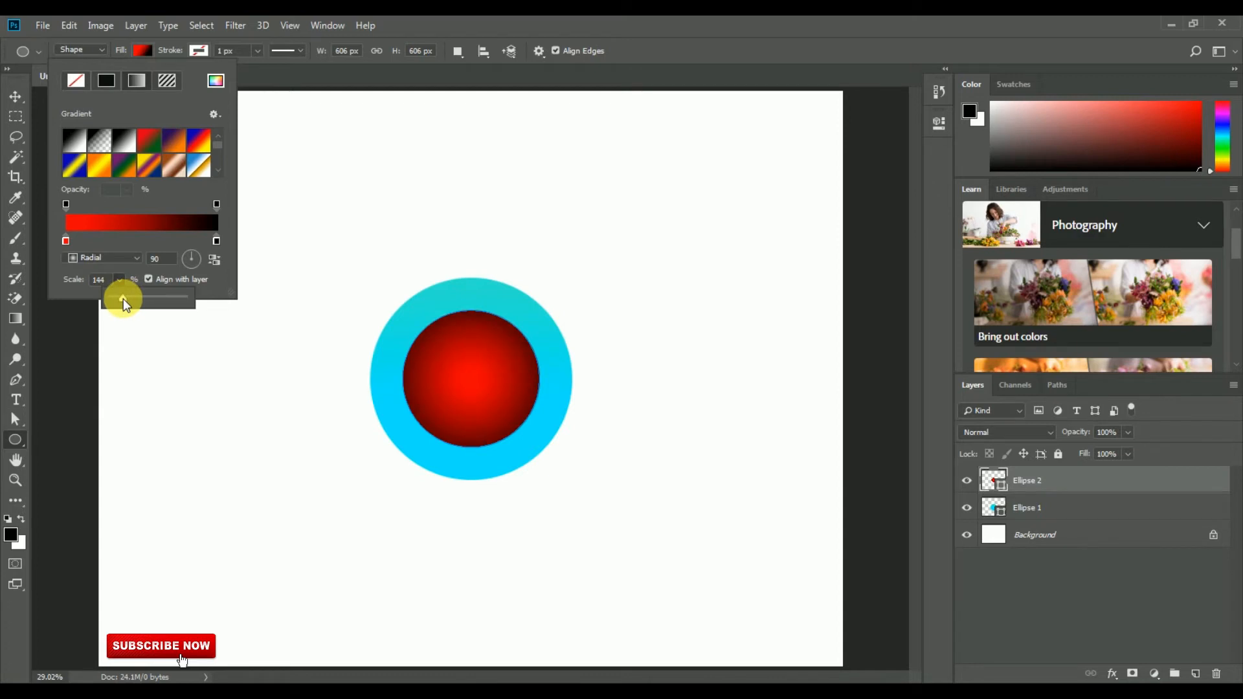
{"action": "left_click", "coordinate": [608, 15]}
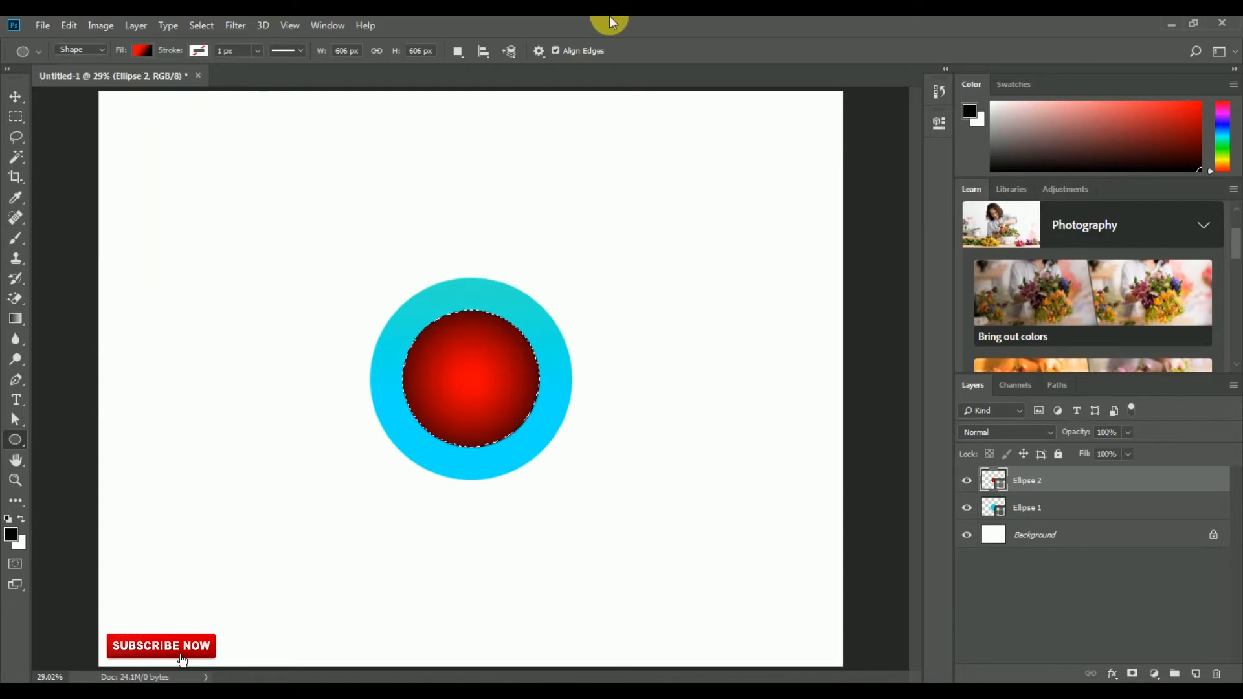
Step: Enlarge the red inner circle to about 103.63% about its centre with Free Transform
{"action": "left_click_drag", "start_coordinate": [523, 322], "coordinate": [574, 380]}
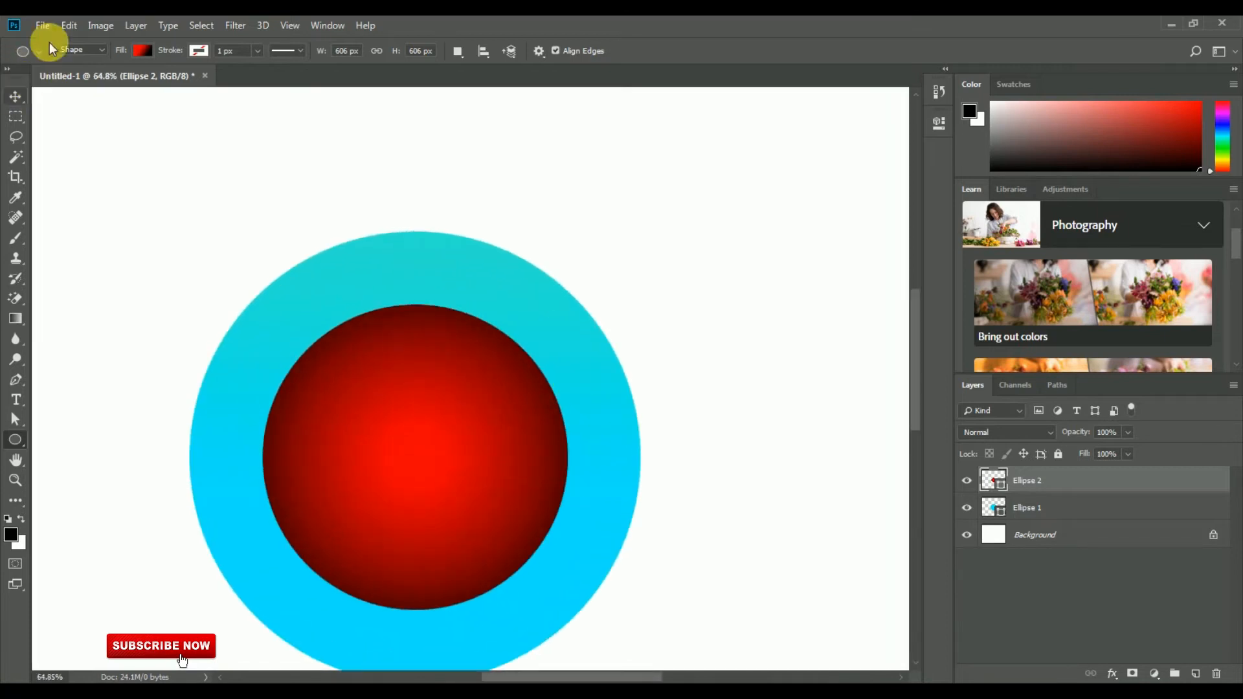
{"action": "left_click", "coordinate": [69, 25]}
{"action": "left_click", "coordinate": [194, 358]}
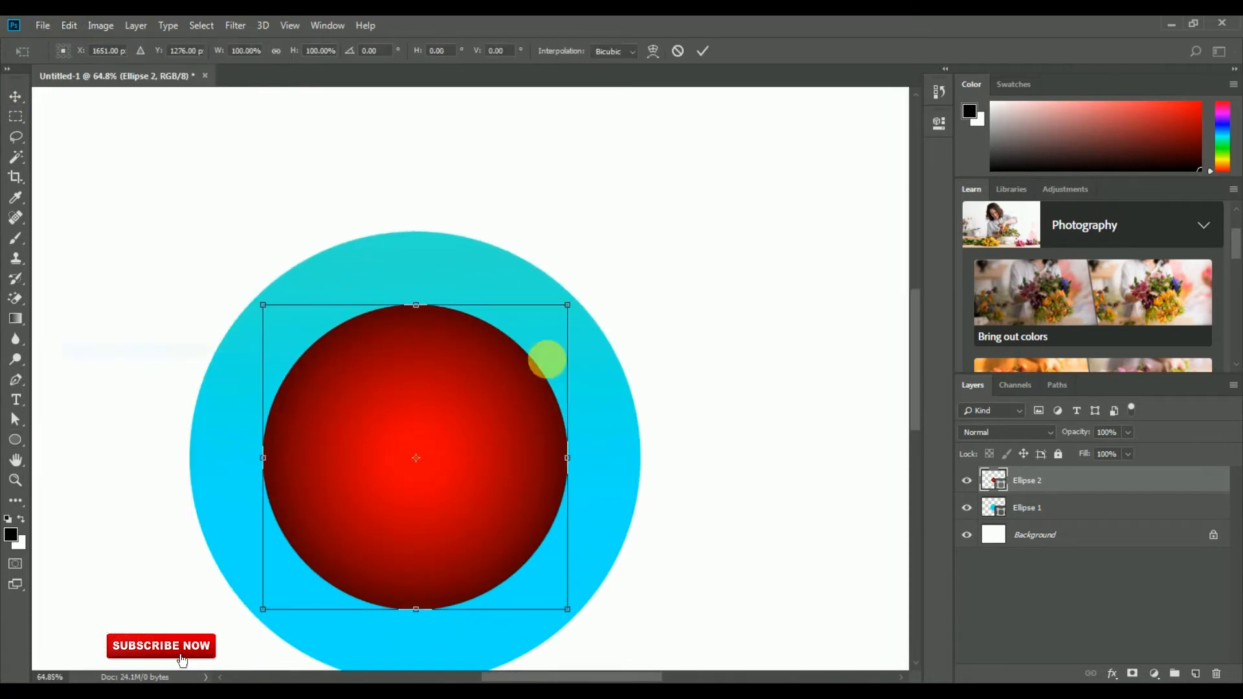
{"action": "left_click_drag", "start_coordinate": [583, 314], "coordinate": [576, 299]}
{"action": "double_click", "coordinate": [508, 352]}
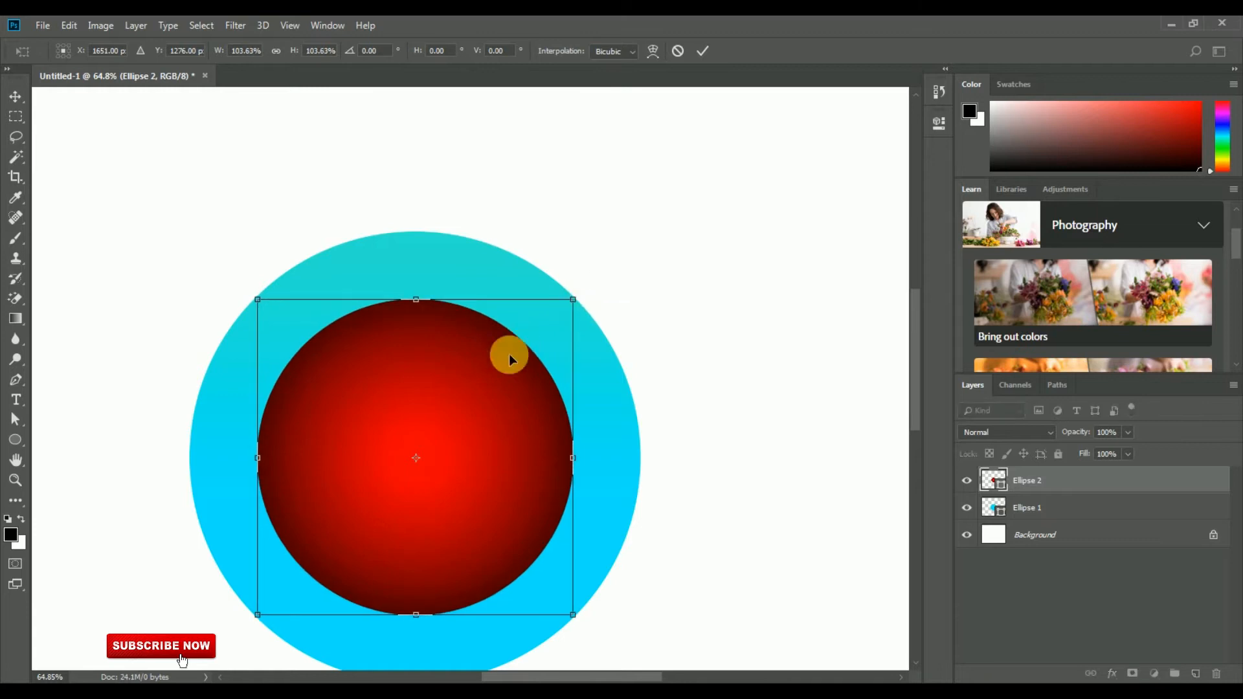
Step: Add a black drop shadow to the red circle with about 78% opacity, 0 px distance, 35% spread and 85 px size
{"action": "right_click", "coordinate": [1054, 482]}
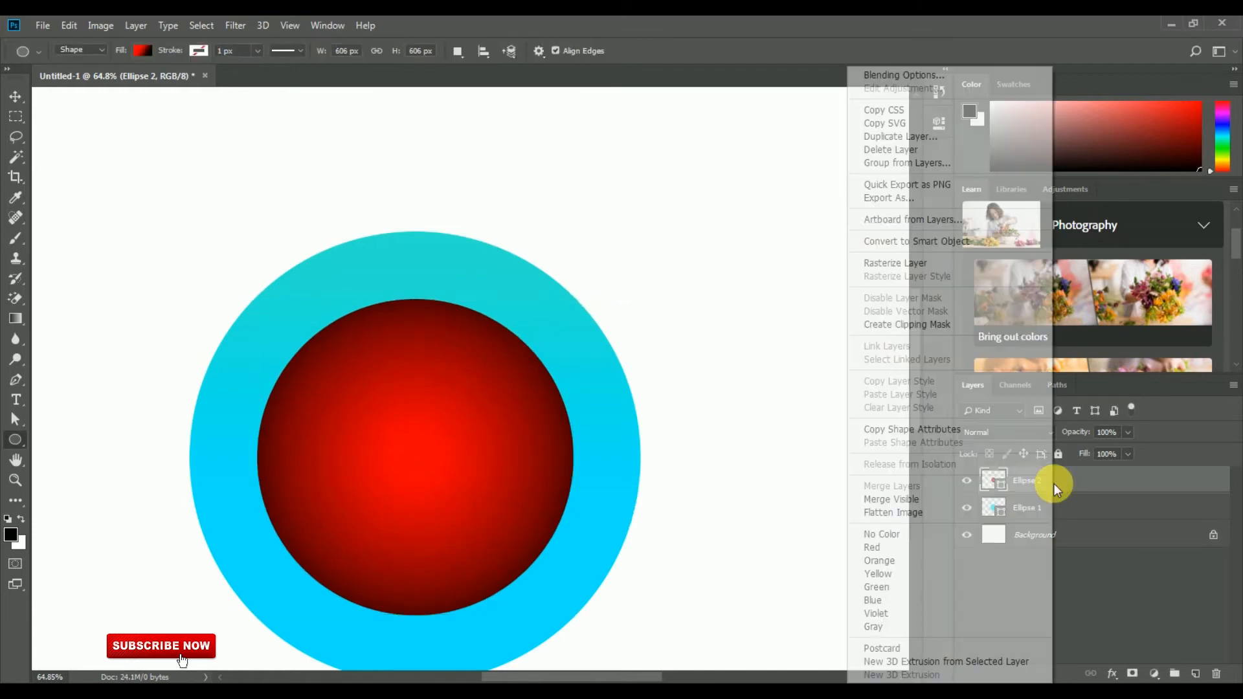
{"action": "left_click", "coordinate": [907, 76]}
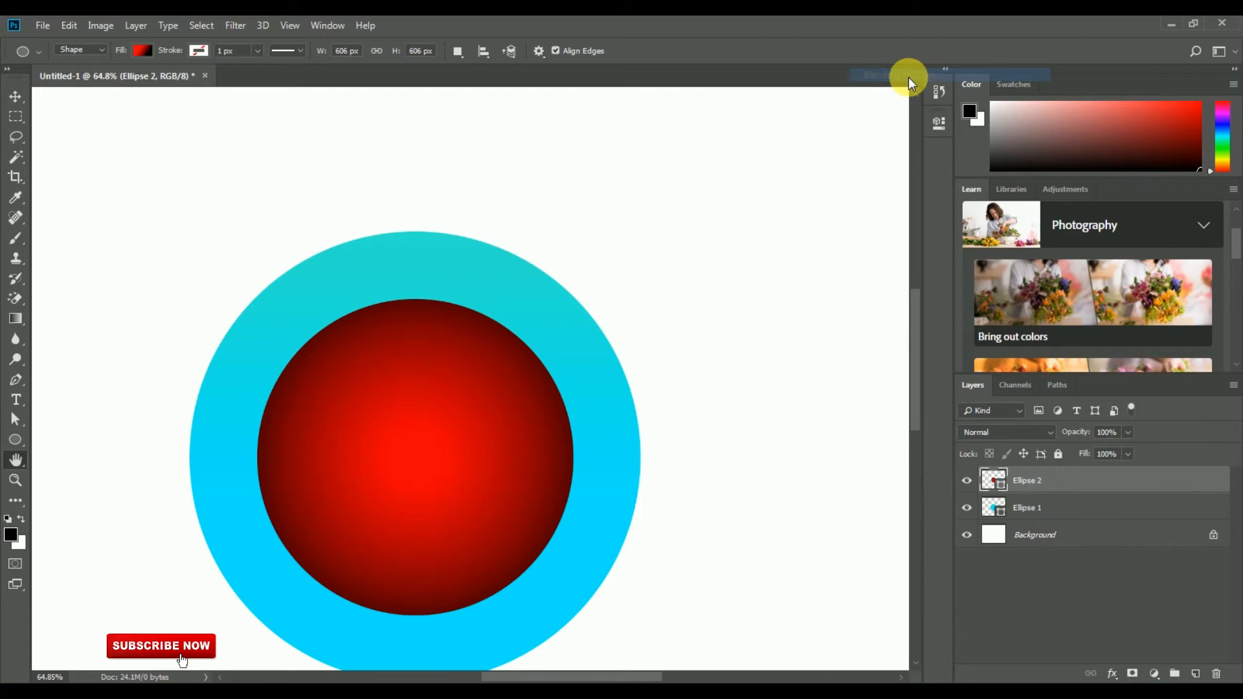
{"action": "left_click", "coordinate": [712, 612]}
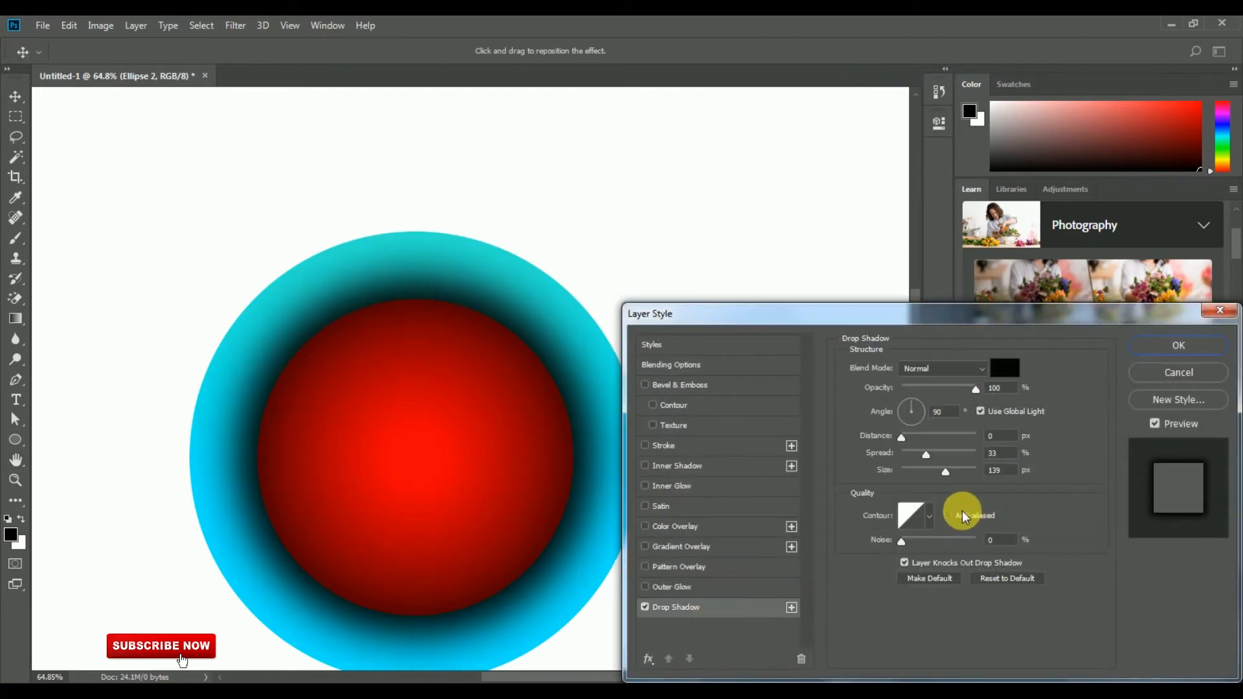
{"action": "mouse_move", "coordinate": [940, 477]}
{"action": "left_mouse_down"}
{"action": "mouse_move", "coordinate": [943, 455]}
{"action": "mouse_move", "coordinate": [932, 463]}
{"action": "left_mouse_up"}
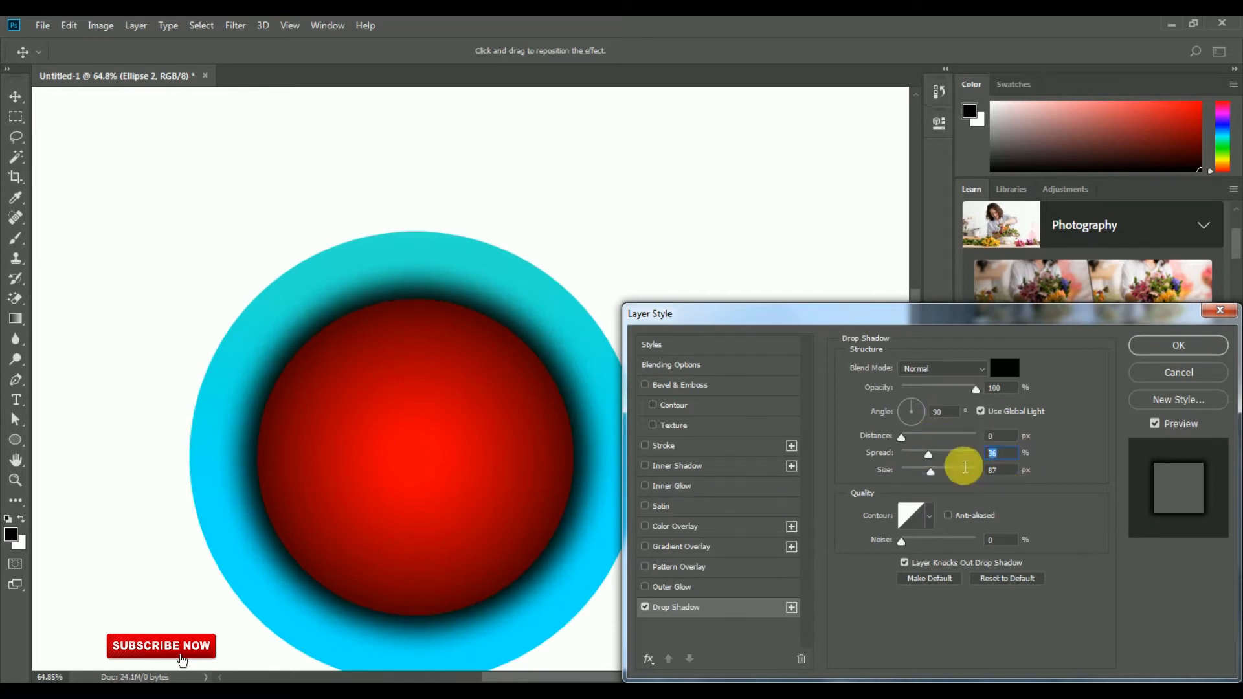
{"action": "type", "text": "35"}
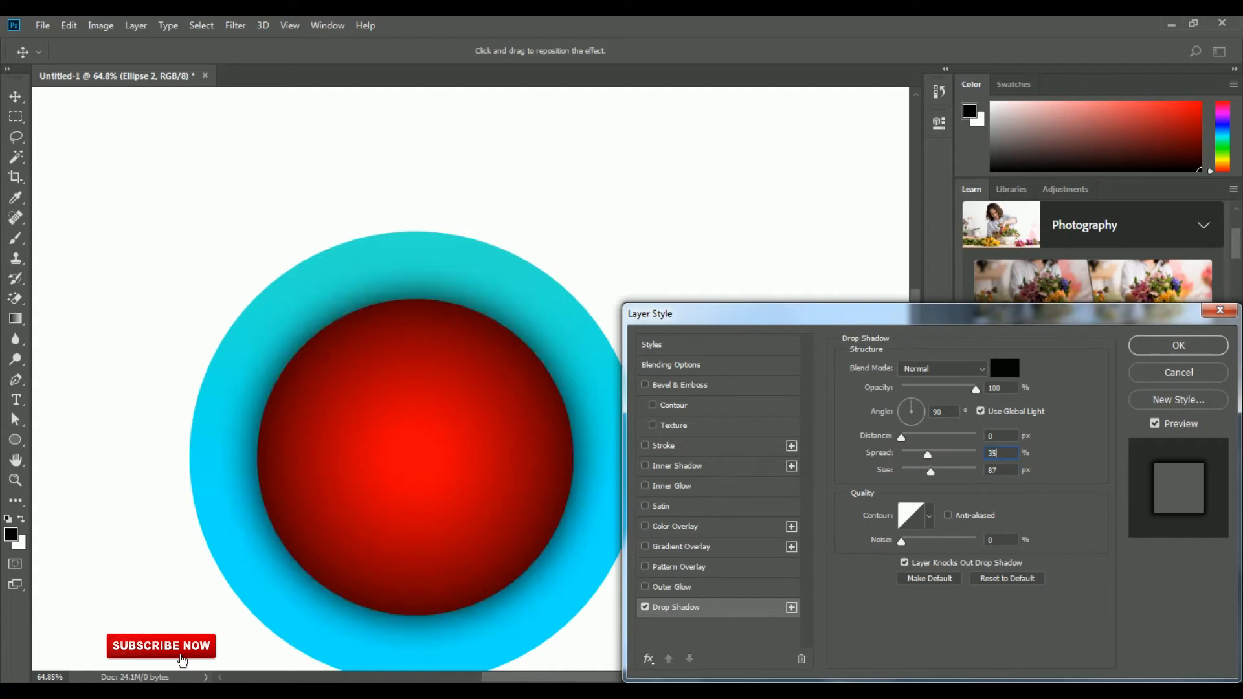
{"action": "left_click", "coordinate": [997, 471]}
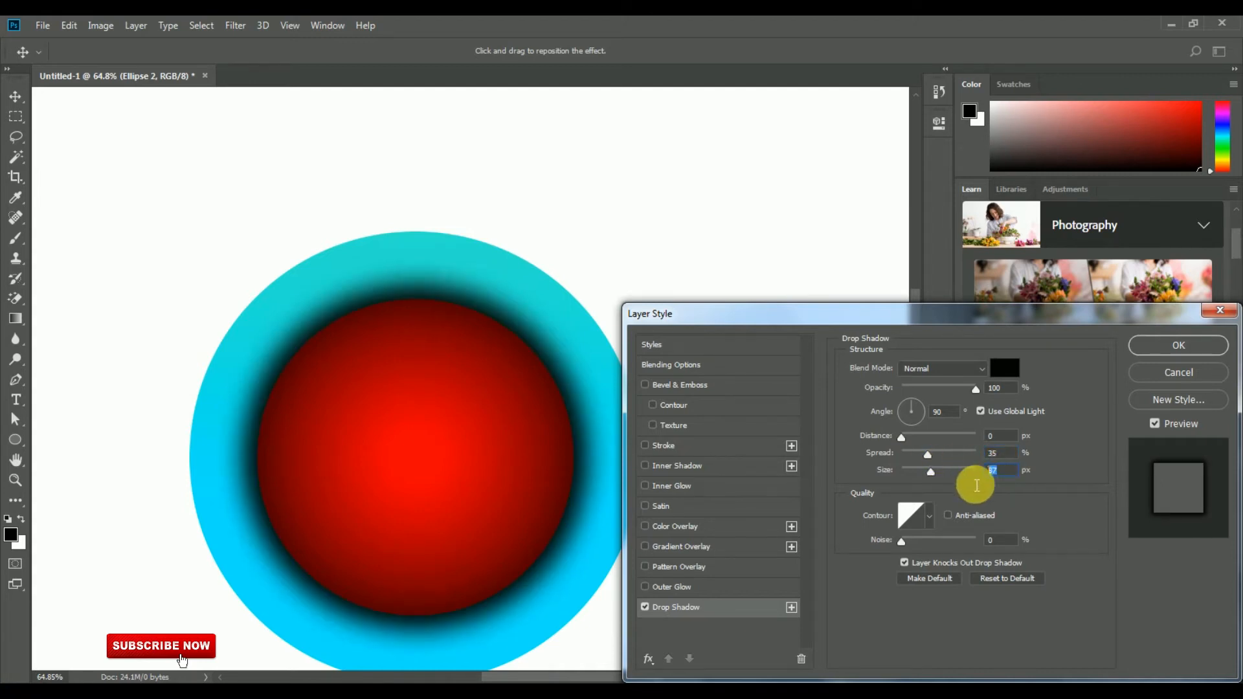
{"action": "type", "text": "85"}
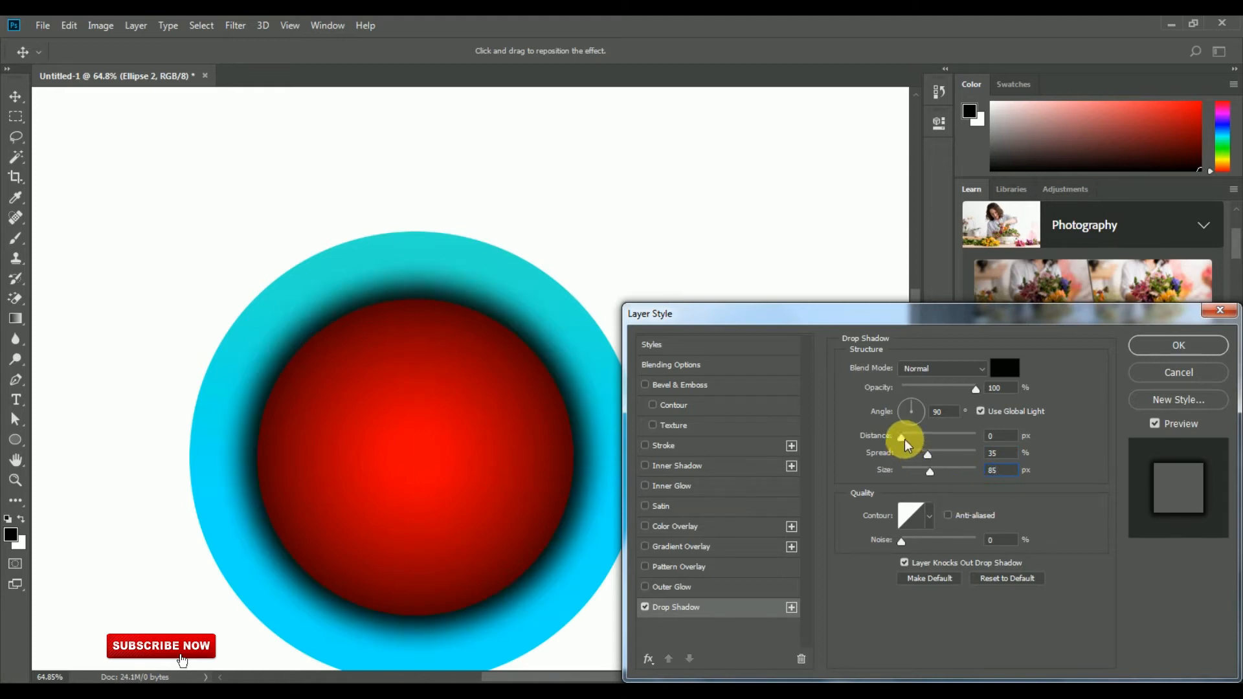
{"action": "left_click_drag", "start_coordinate": [977, 396], "coordinate": [961, 398]}
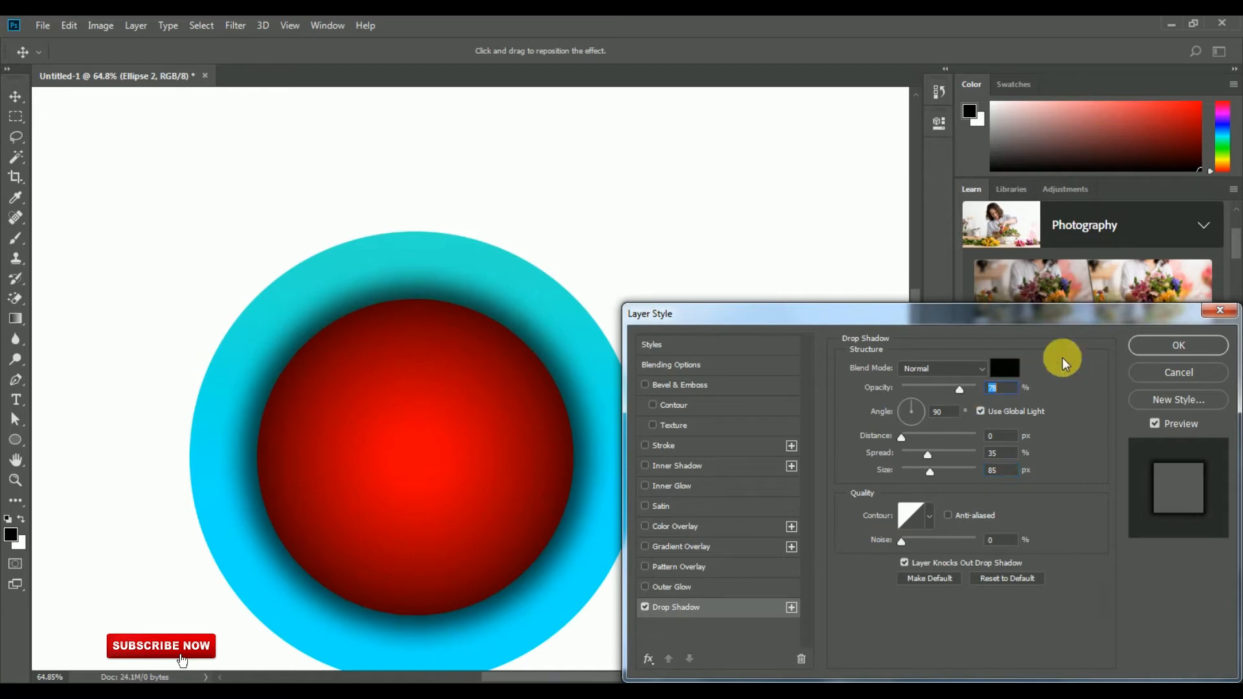
{"action": "left_click", "coordinate": [1182, 346]}
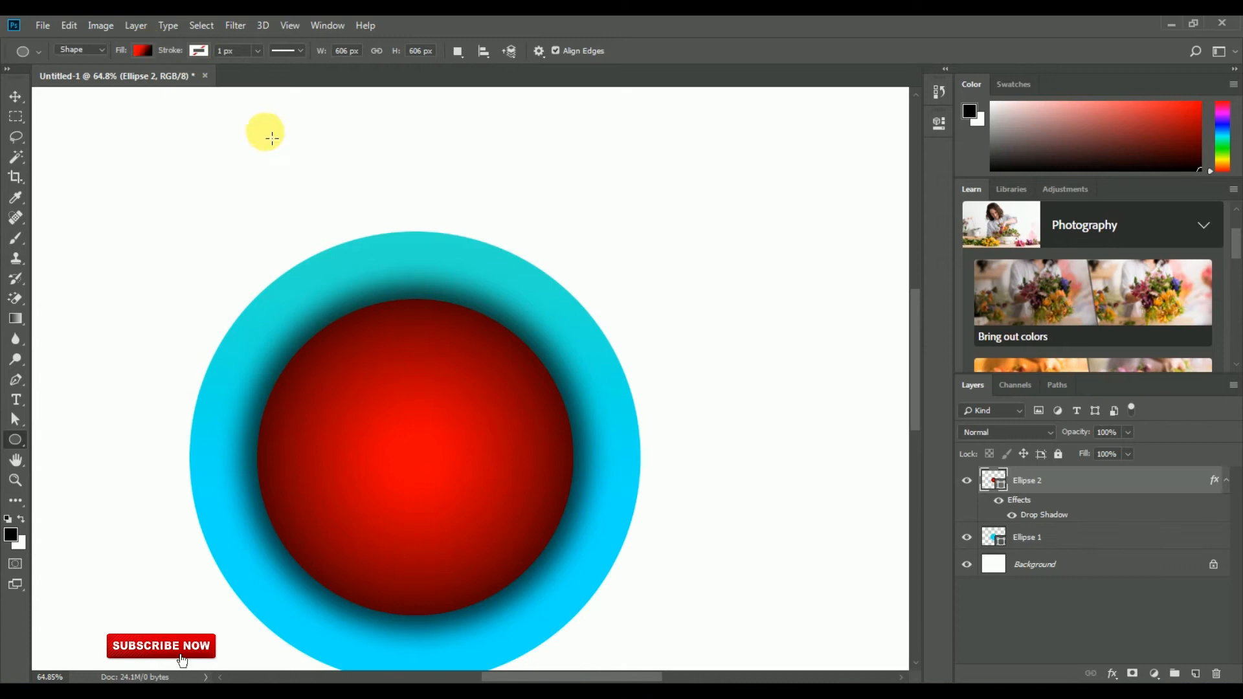
Step: Draw an ellipse about 208 by 155 px in the upper part of the red circle
{"action": "key", "text": "ctrl+0"}
{"action": "left_click_drag", "start_coordinate": [502, 366], "coordinate": [536, 394]}
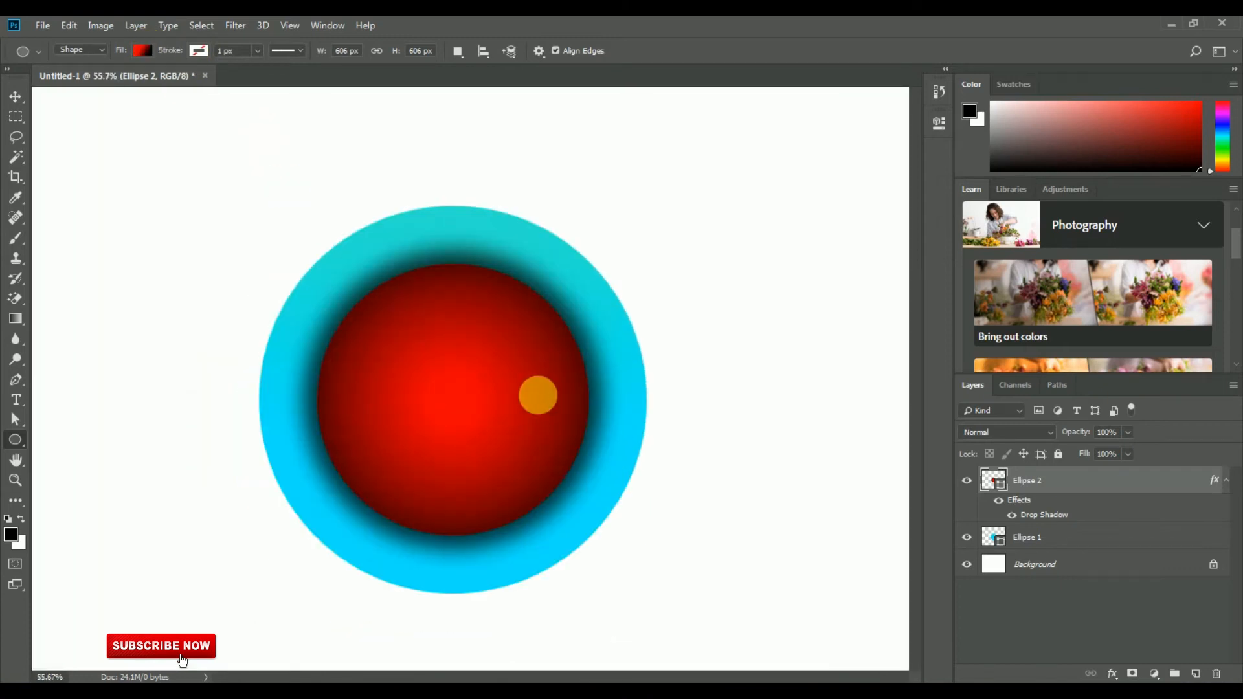
{"action": "right_click", "coordinate": [16, 447]}
{"action": "left_click", "coordinate": [92, 470]}
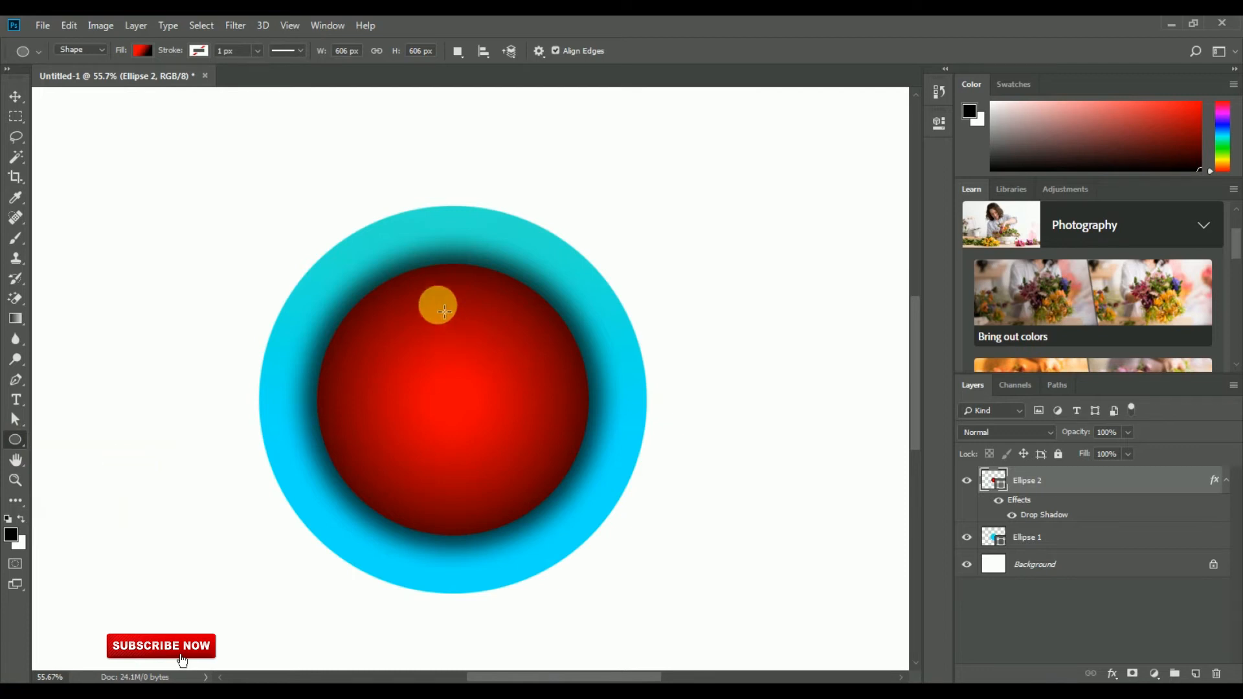
{"action": "left_click_drag", "start_coordinate": [420, 306], "coordinate": [499, 364]}
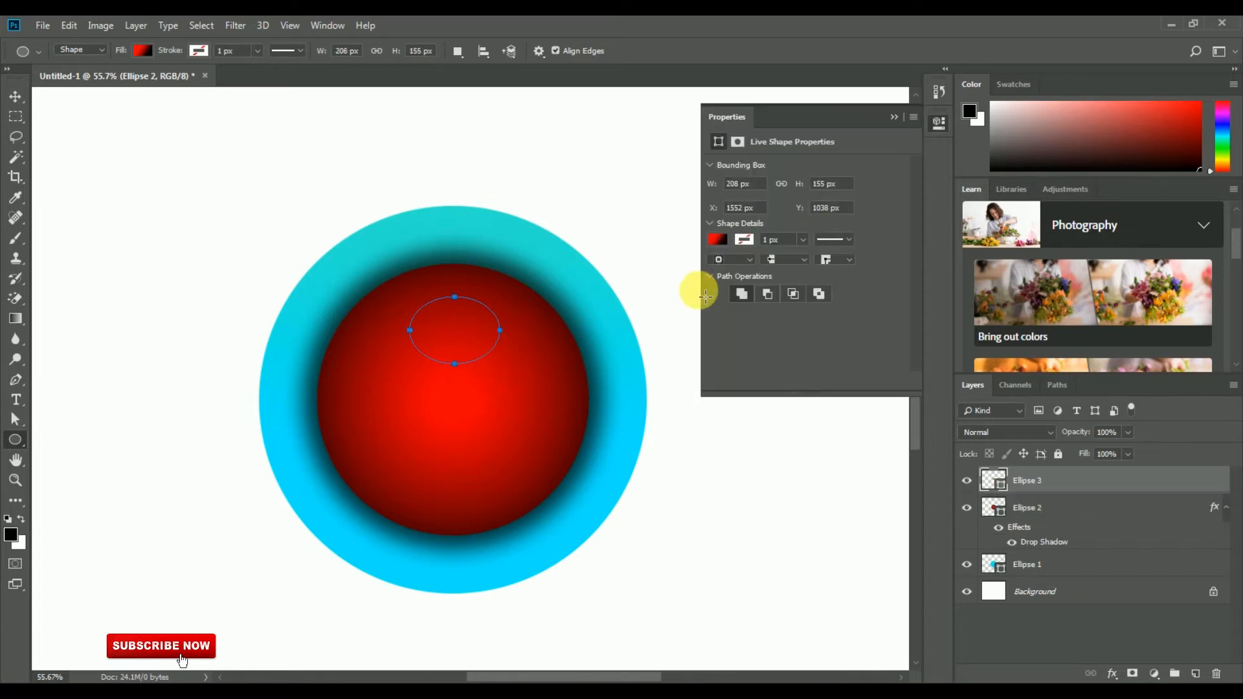
Step: Fill the small ellipse with solid white
{"action": "left_click", "coordinate": [716, 239]}
{"action": "left_click", "coordinate": [759, 270]}
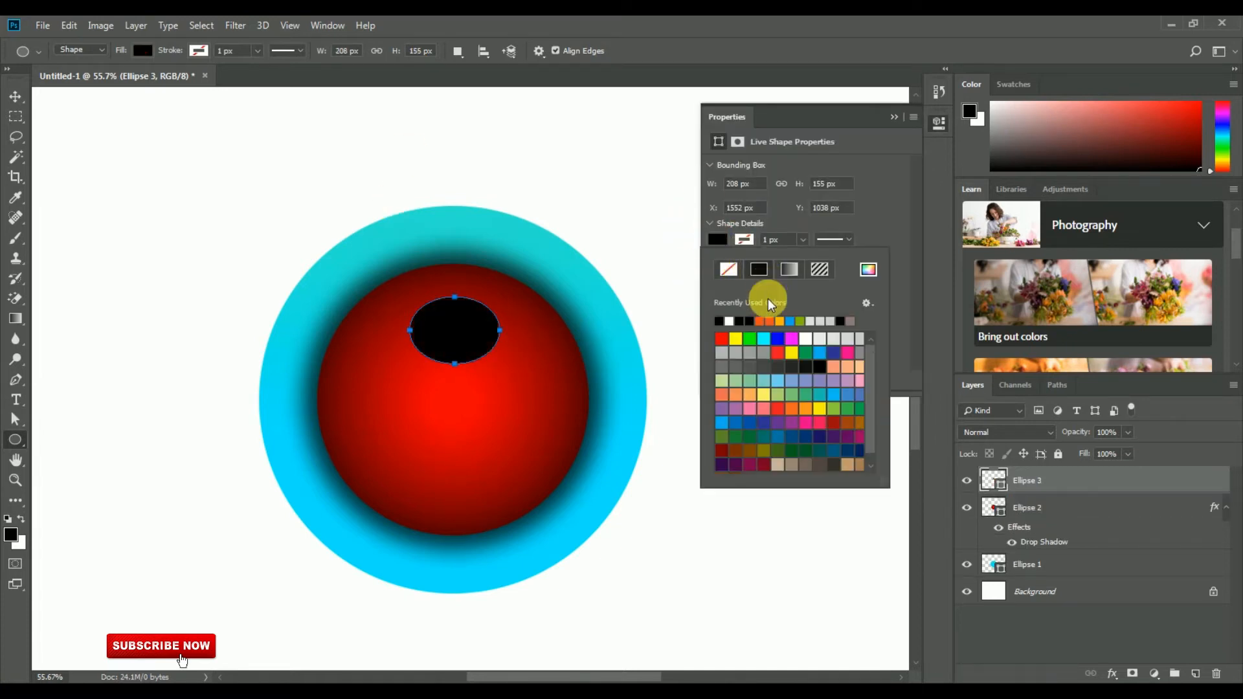
{"action": "left_click", "coordinate": [720, 322]}
{"action": "left_click", "coordinate": [895, 119]}
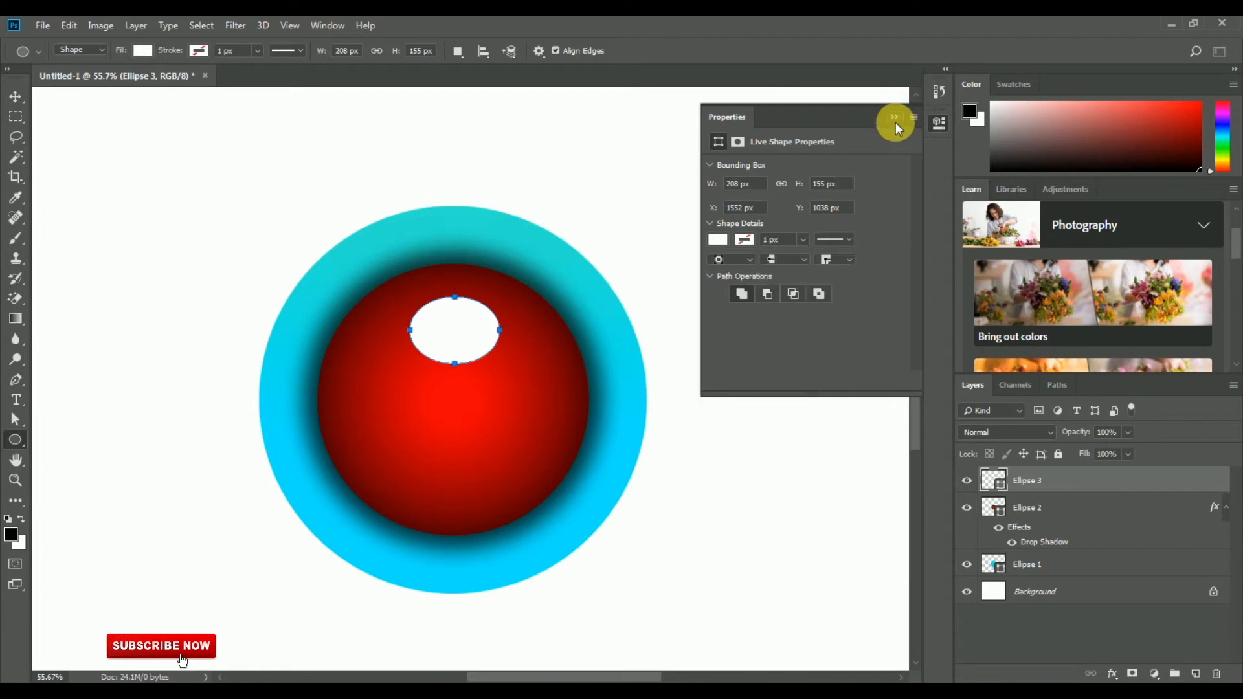
{"action": "left_click", "coordinate": [894, 119]}
Step: Stretch the white ellipse about its centre to about 189.9% width and 160% height with Free Transform
{"action": "left_click", "coordinate": [66, 26]}
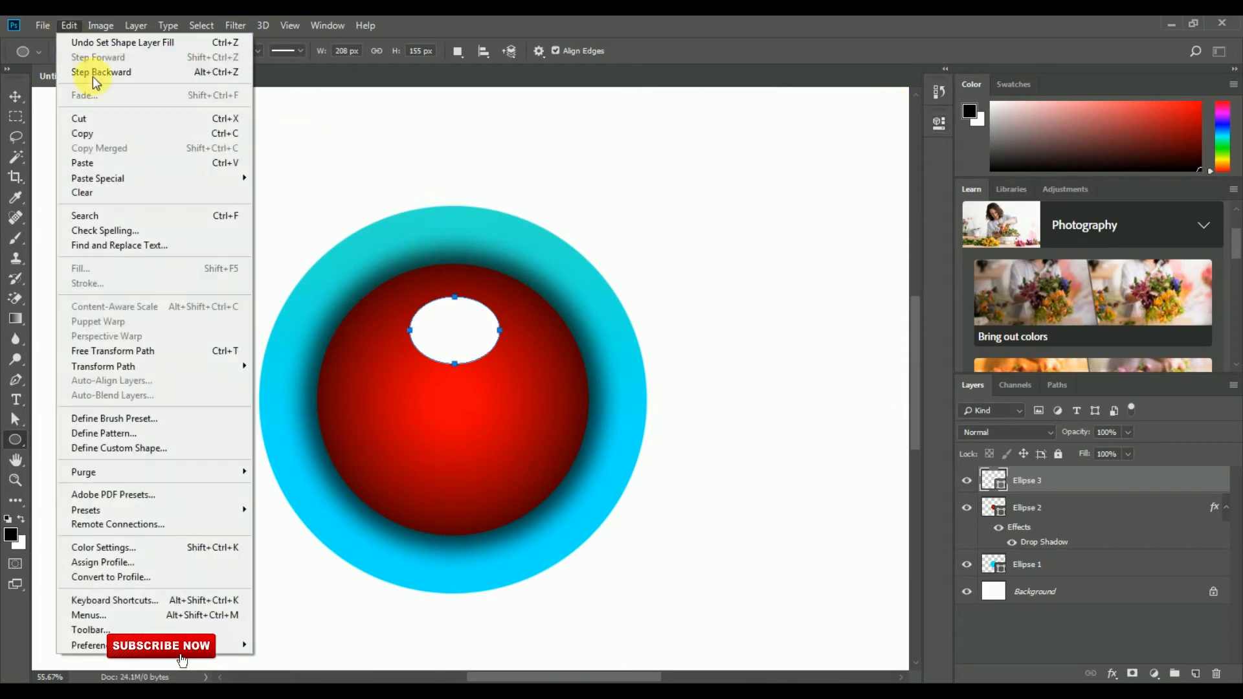
{"action": "left_click", "coordinate": [155, 350]}
{"action": "left_click_drag", "start_coordinate": [500, 331], "coordinate": [540, 331]}
{"action": "mouse_move", "coordinate": [466, 289]}
{"action": "left_mouse_down"}
{"action": "mouse_move", "coordinate": [455, 266]}
{"action": "mouse_move", "coordinate": [456, 277]}
{"action": "left_mouse_up"}
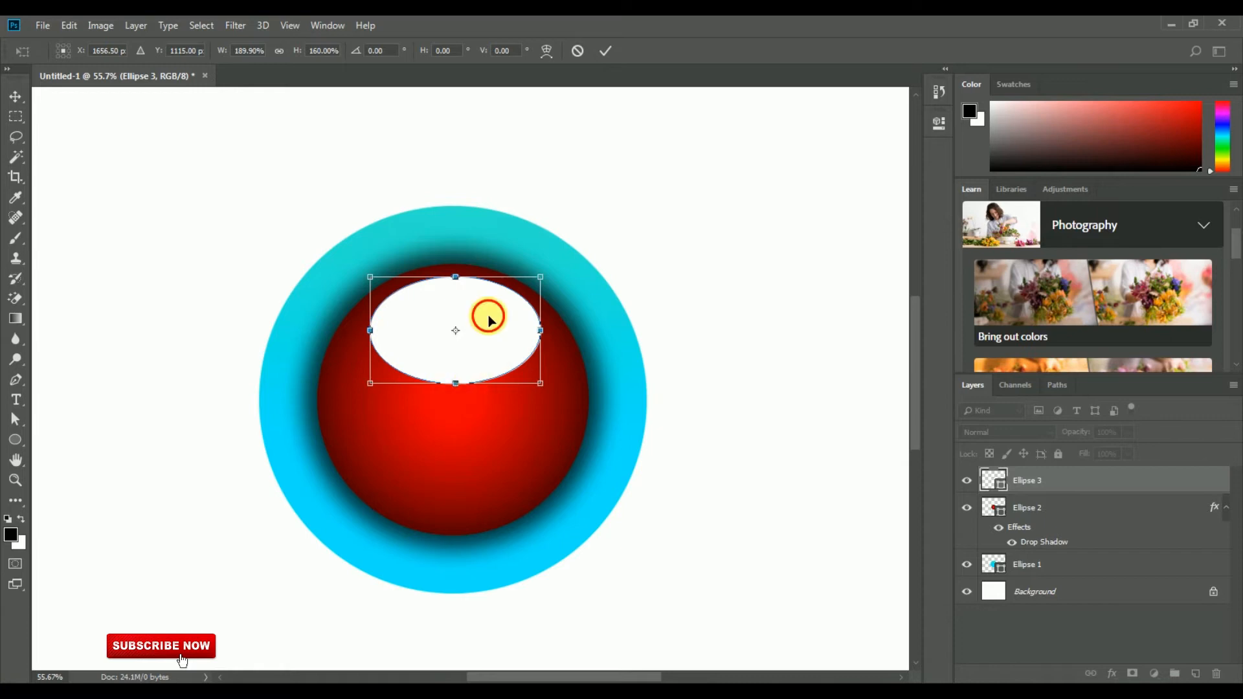
{"action": "key", "text": "Return"}
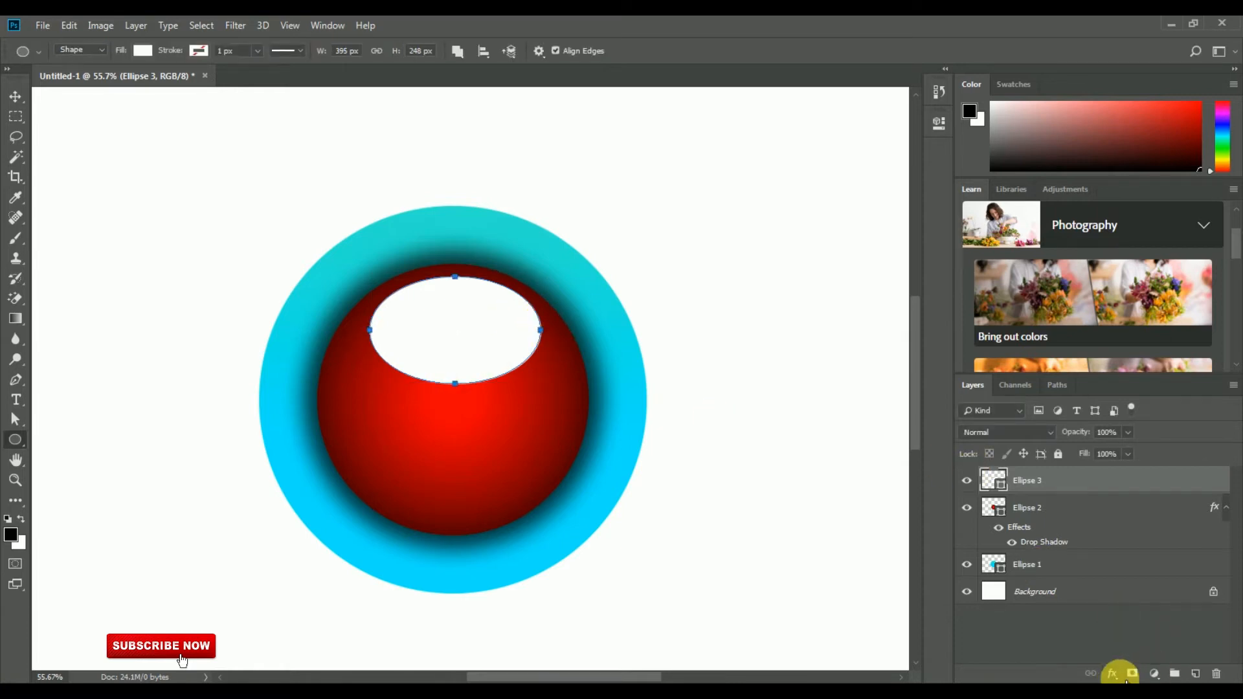
Step: Add a layer mask to the white ellipse and fade its lower part out with upward linear black-to-transparent gradients
{"action": "left_click", "coordinate": [1133, 674]}
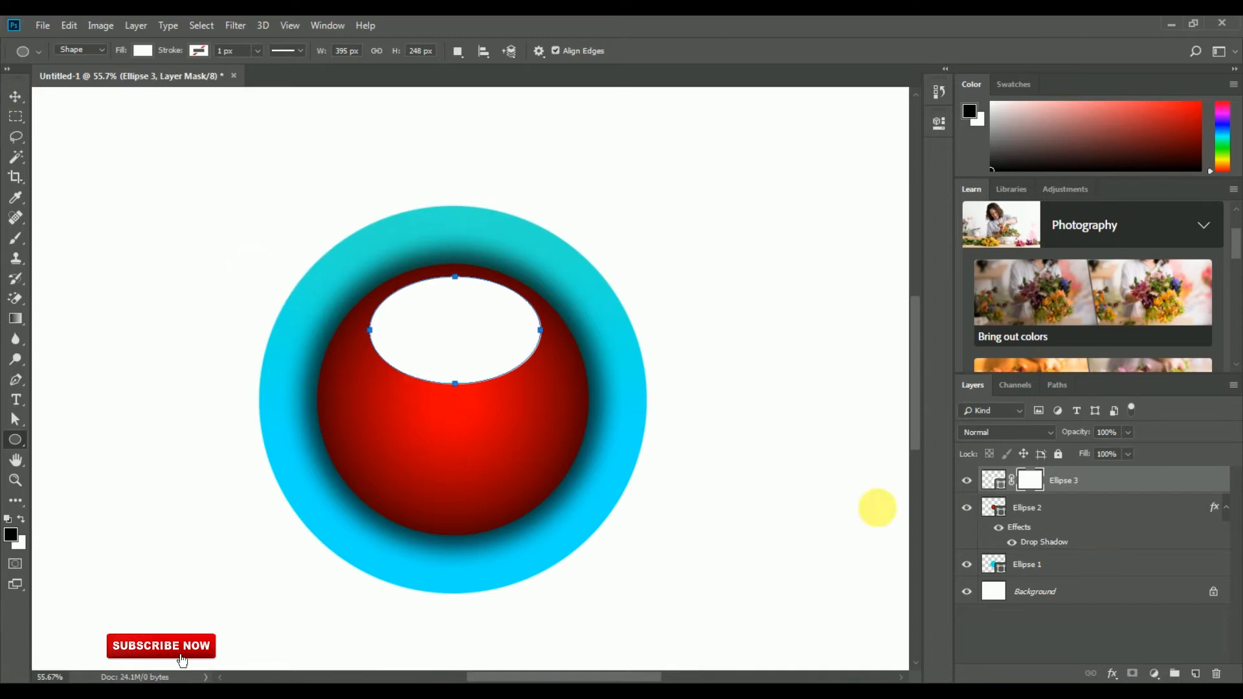
{"action": "left_click", "coordinate": [16, 318]}
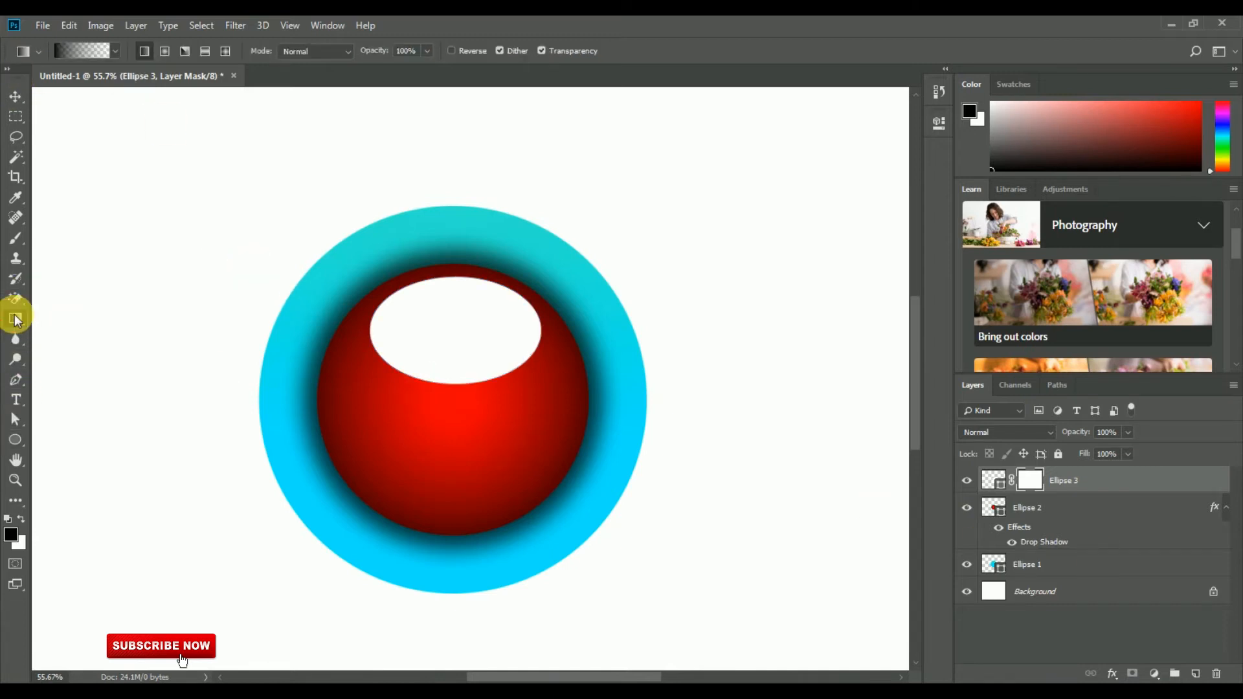
{"action": "left_click_drag", "start_coordinate": [455, 396], "coordinate": [455, 272]}
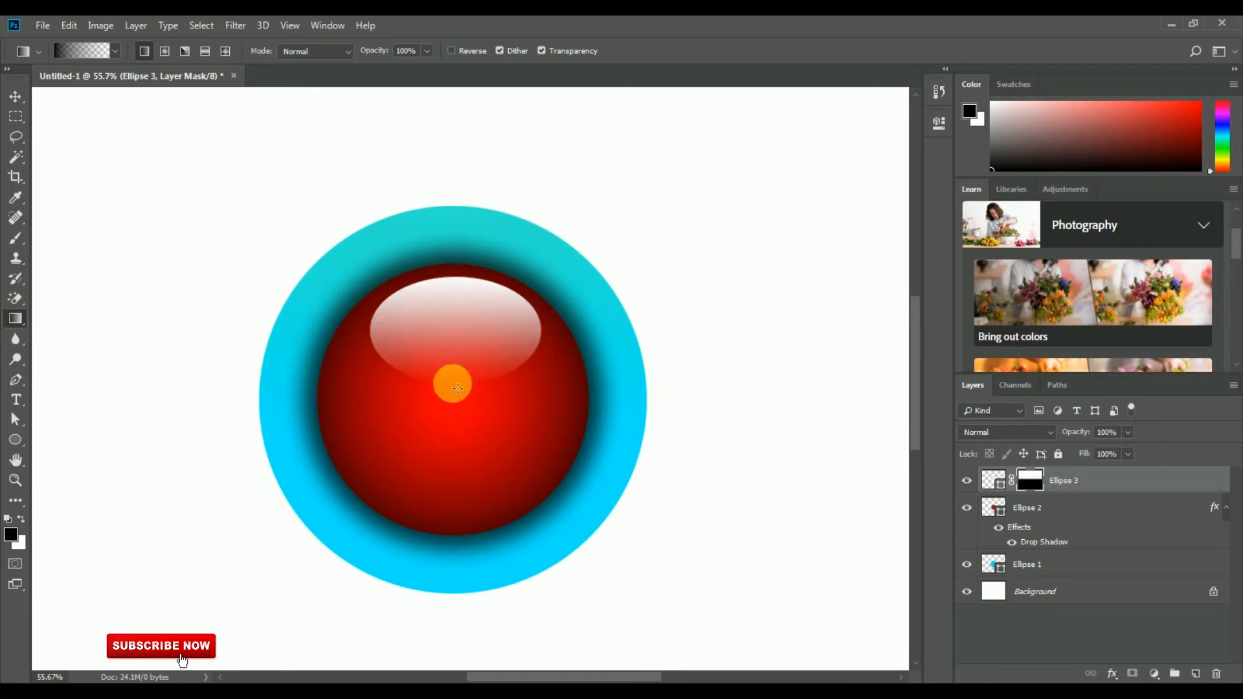
{"action": "left_click_drag", "start_coordinate": [457, 400], "coordinate": [448, 210]}
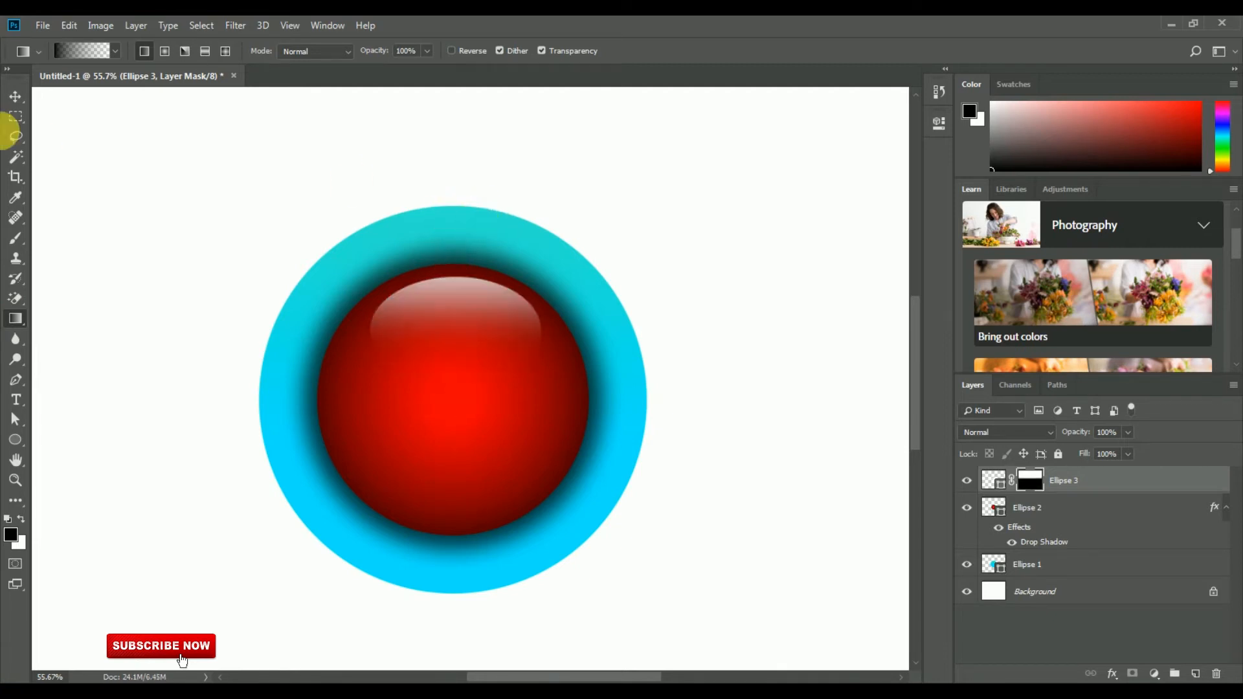
Step: Lower the opacity of the faded white highlight layer to 75%
{"action": "left_click", "coordinate": [15, 97]}
{"action": "left_click", "coordinate": [1128, 434]}
{"action": "left_click_drag", "start_coordinate": [1124, 452], "coordinate": [1105, 451]}
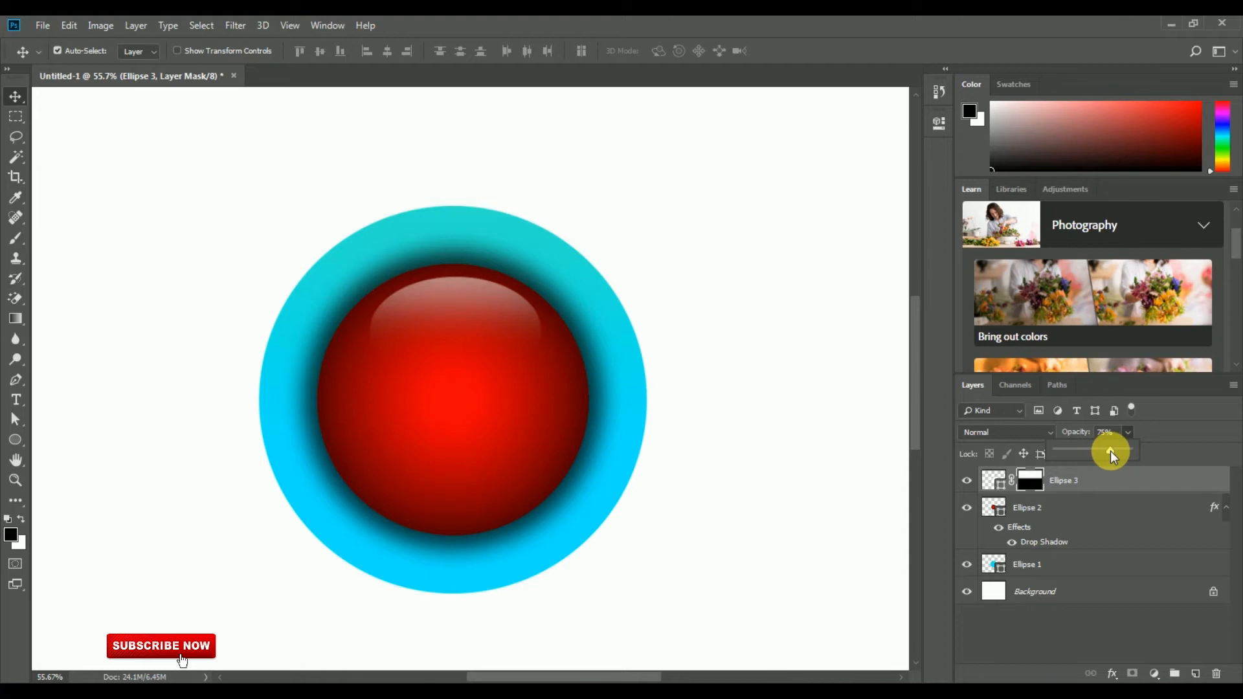
Step: Duplicate the Ellipse 3 highlight layer
{"action": "right_click", "coordinate": [1118, 476]}
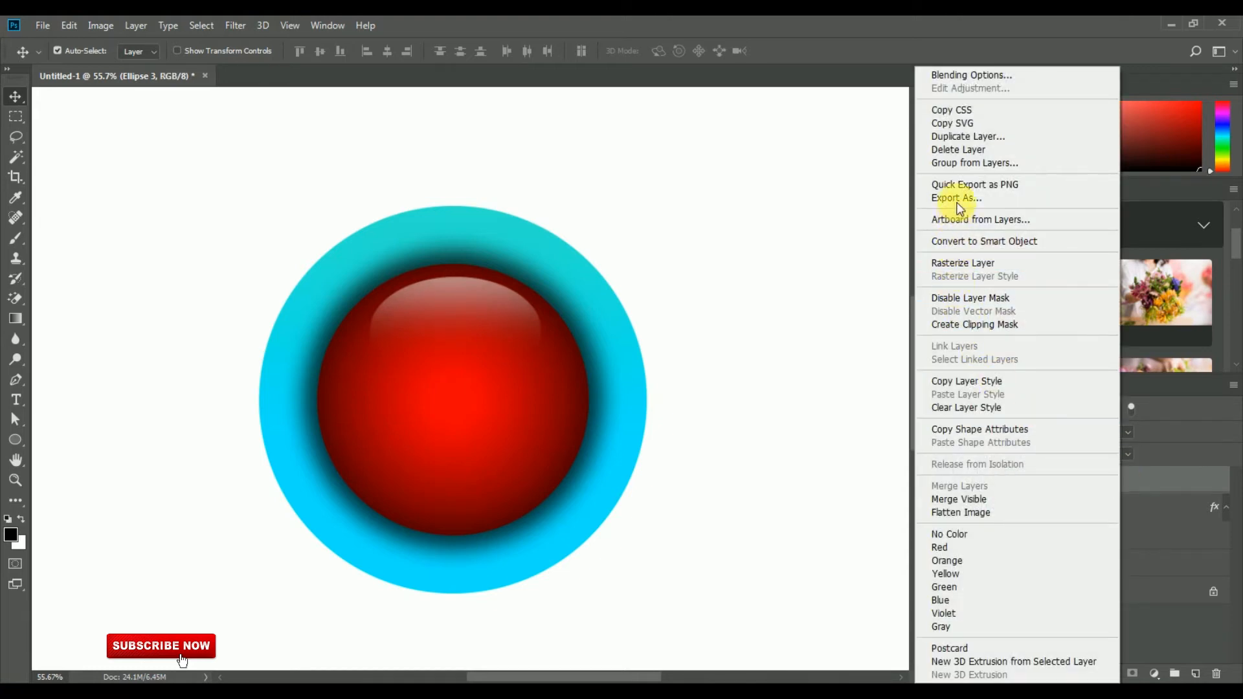
{"action": "left_click", "coordinate": [968, 136]}
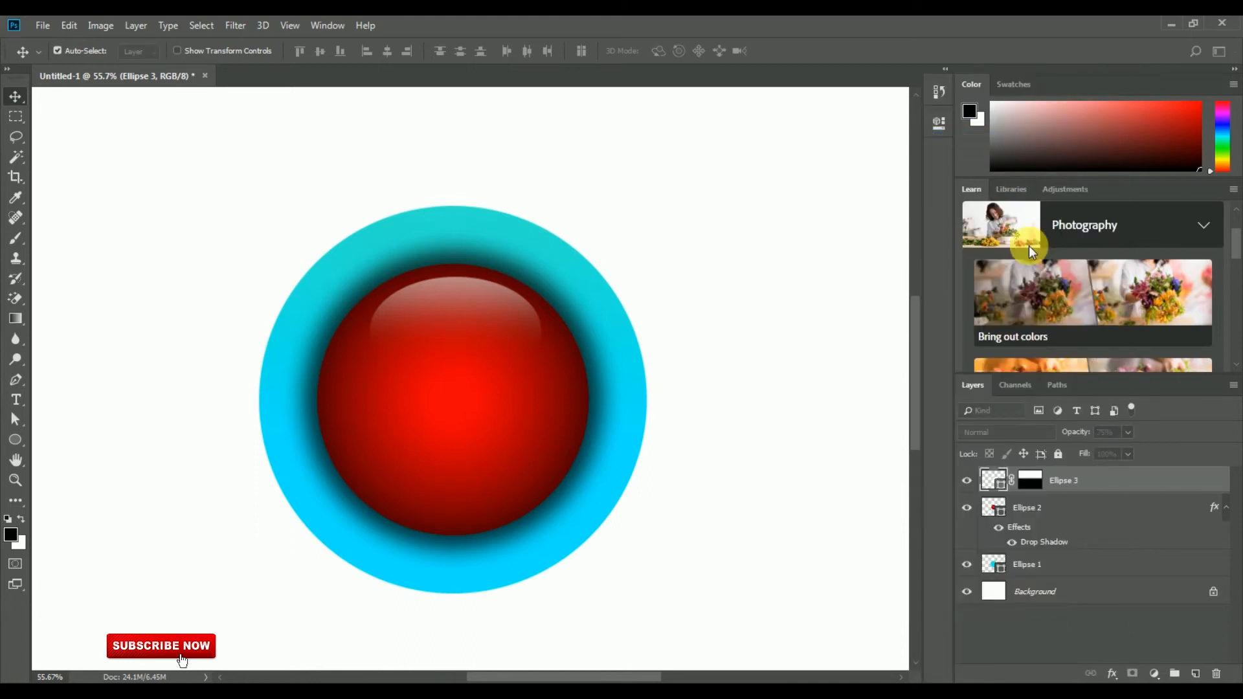
{"action": "left_click", "coordinate": [739, 197]}
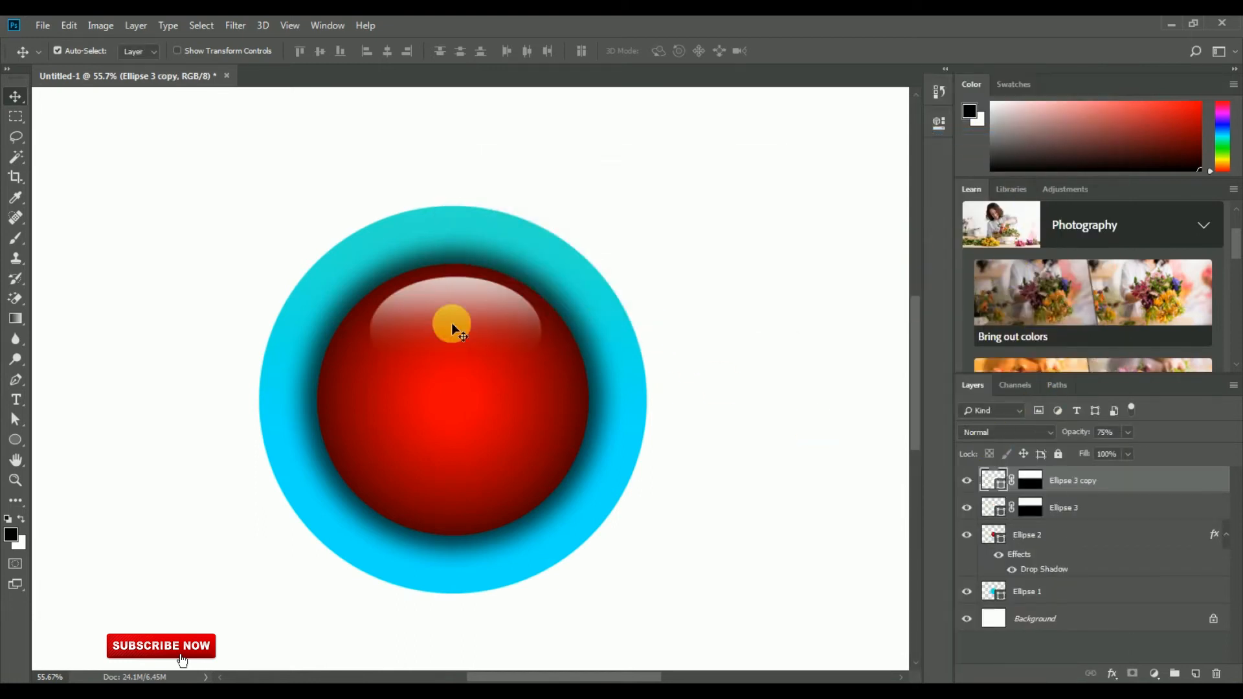
Step: Flip the duplicated highlight vertically and move it straight down to the lower edge of the red circle
{"action": "left_click", "coordinate": [69, 25]}
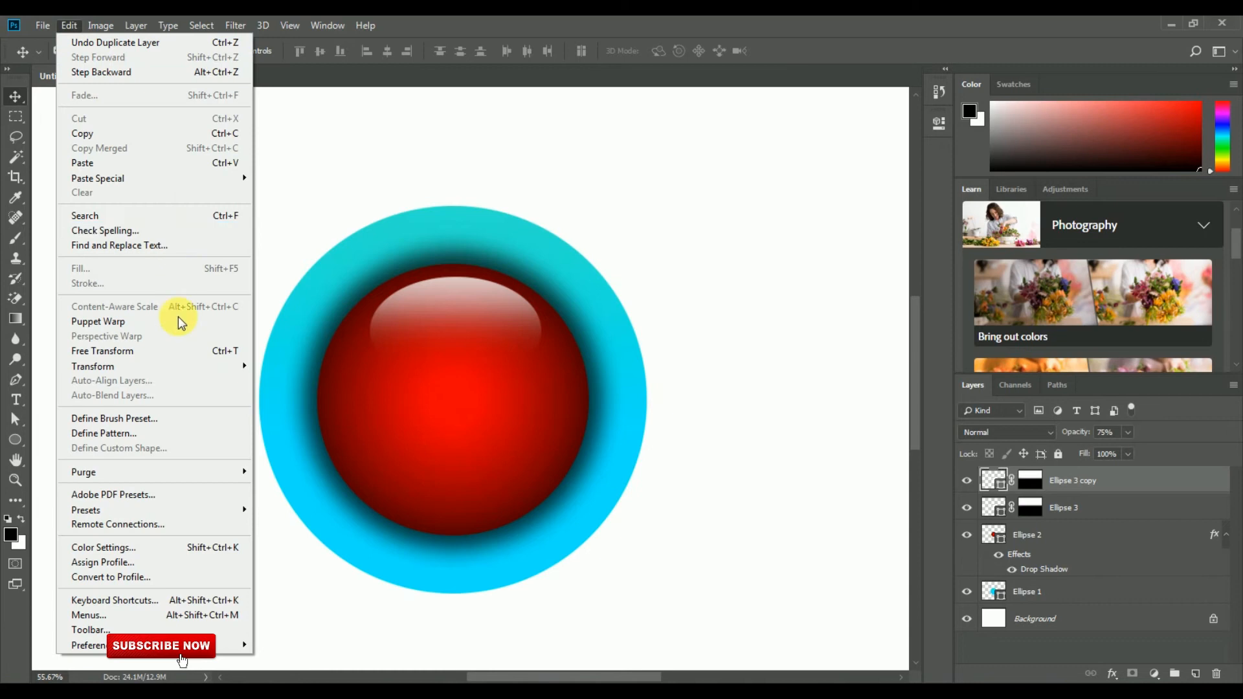
{"action": "left_click", "coordinate": [188, 347]}
{"action": "right_click", "coordinate": [461, 286]}
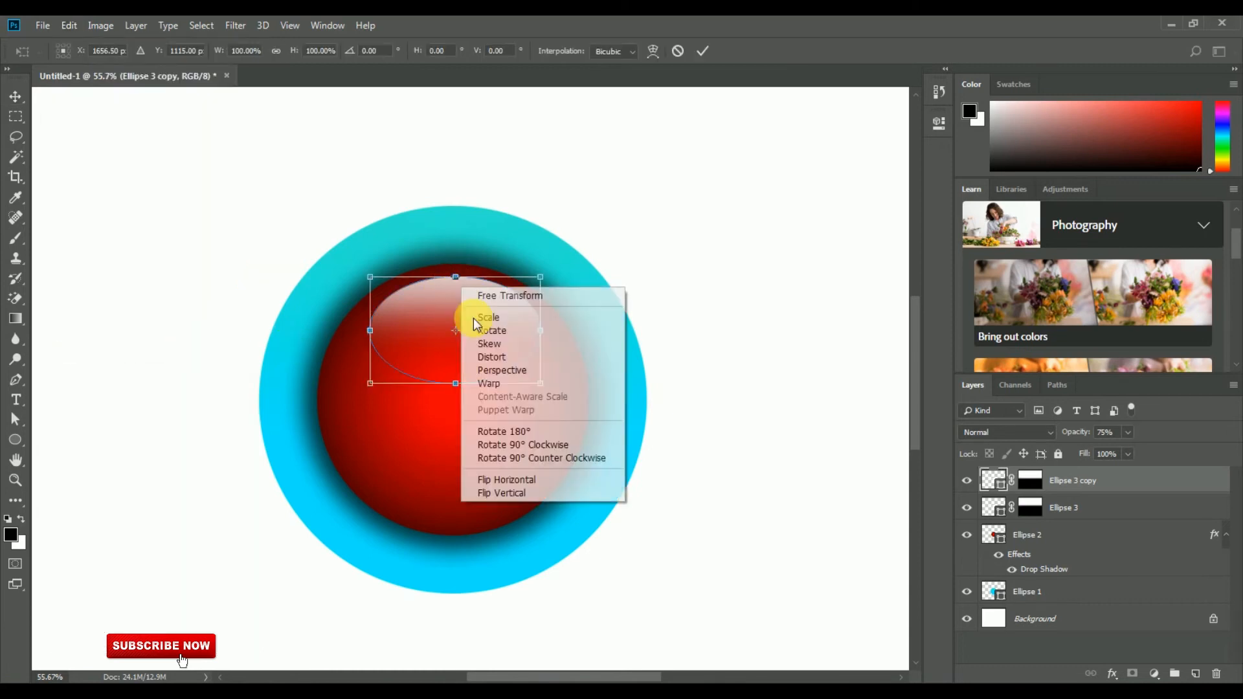
{"action": "left_click", "coordinate": [528, 494]}
{"action": "left_click_drag", "start_coordinate": [481, 347], "coordinate": [478, 477]}
{"action": "key", "text": "Return"}
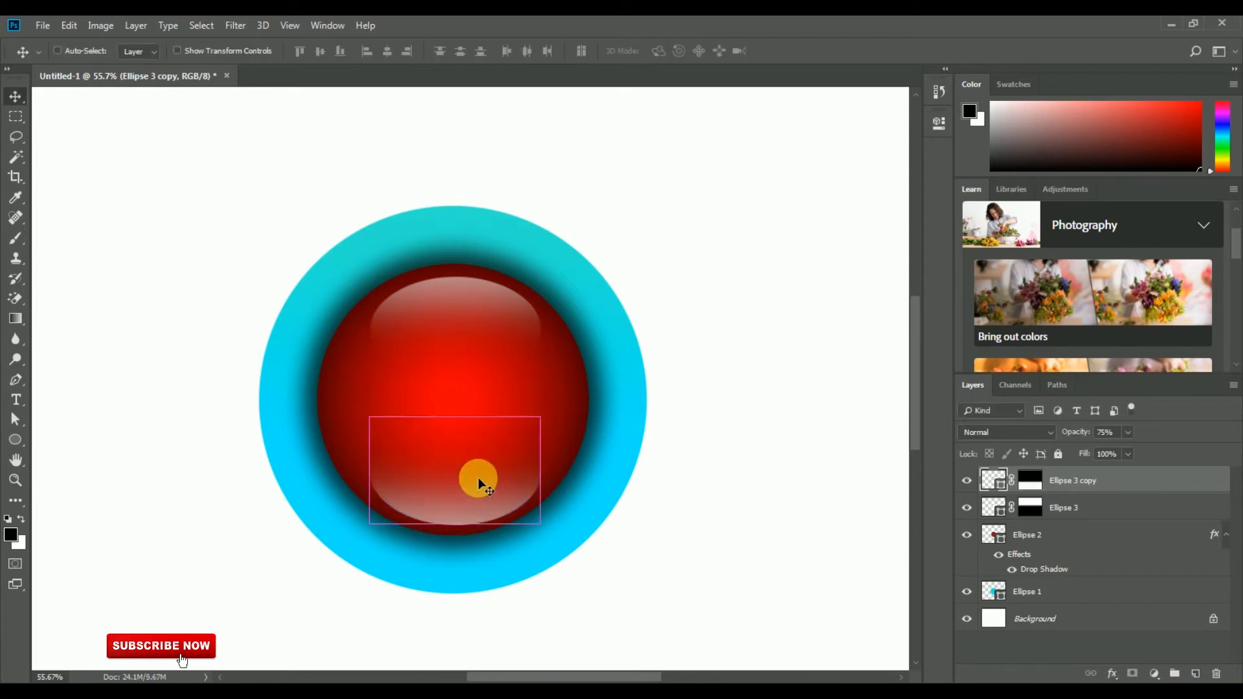
Step: Select both highlight ellipses, lower their opacity to 53%, and deselect them
{"action": "key", "text": "ctrl+0"}
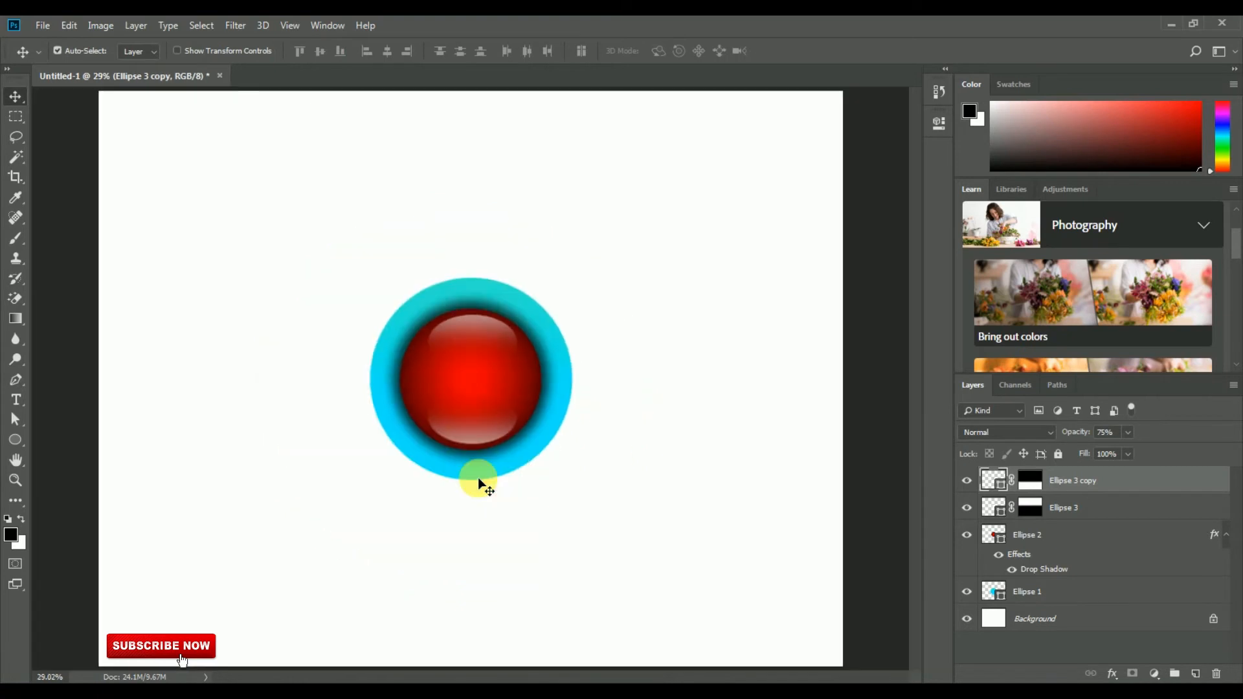
{"action": "left_click", "coordinate": [495, 322]}
{"action": "left_click", "coordinate": [476, 436], "text": "shift"}
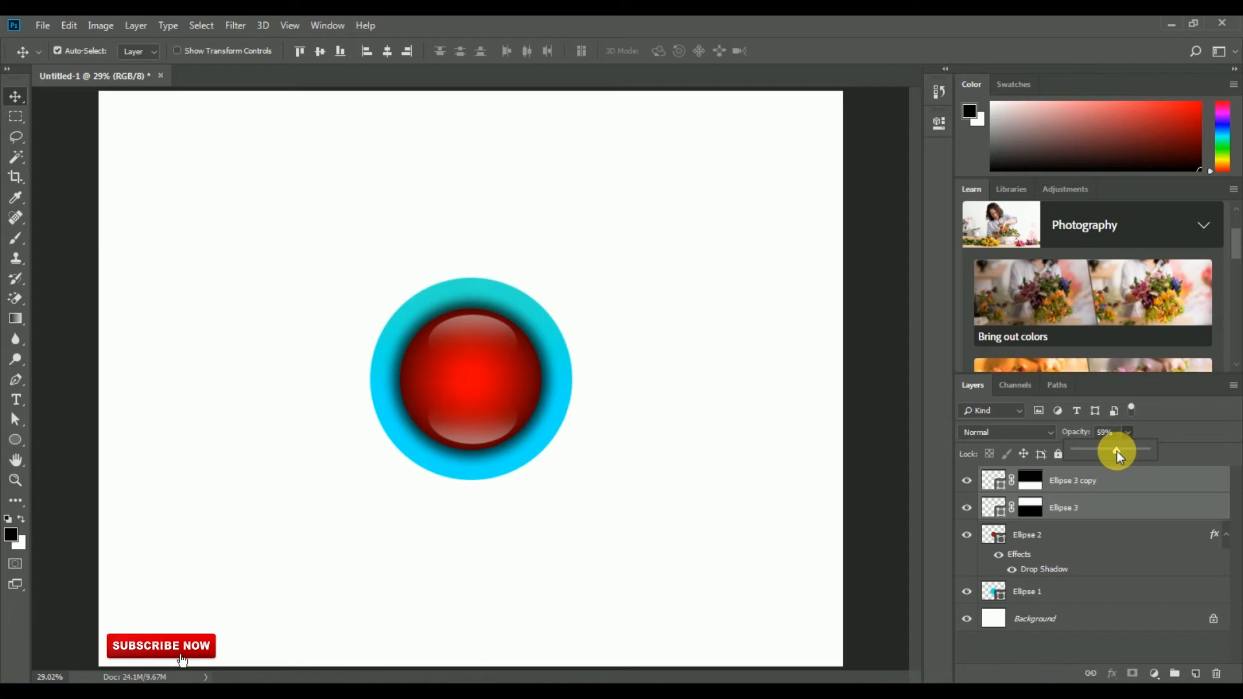
{"action": "left_click_drag", "start_coordinate": [1109, 451], "coordinate": [1106, 452]}
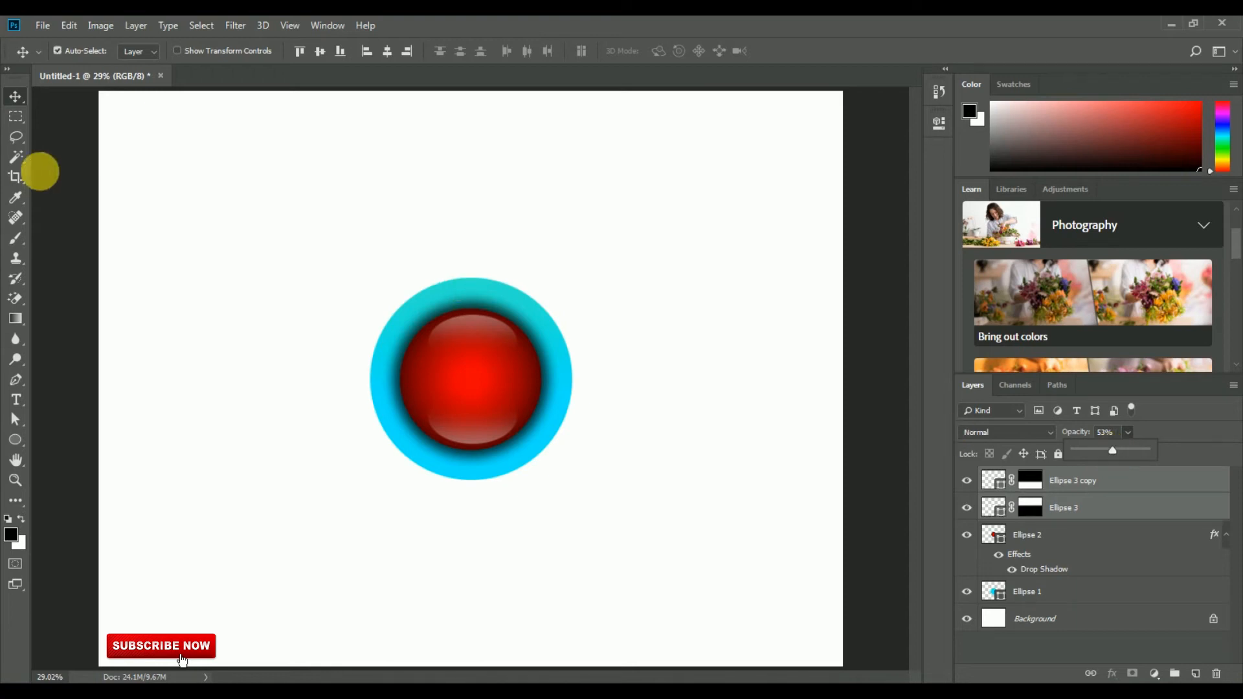
{"action": "left_click", "coordinate": [237, 224]}
{"action": "left_click", "coordinate": [237, 225]}
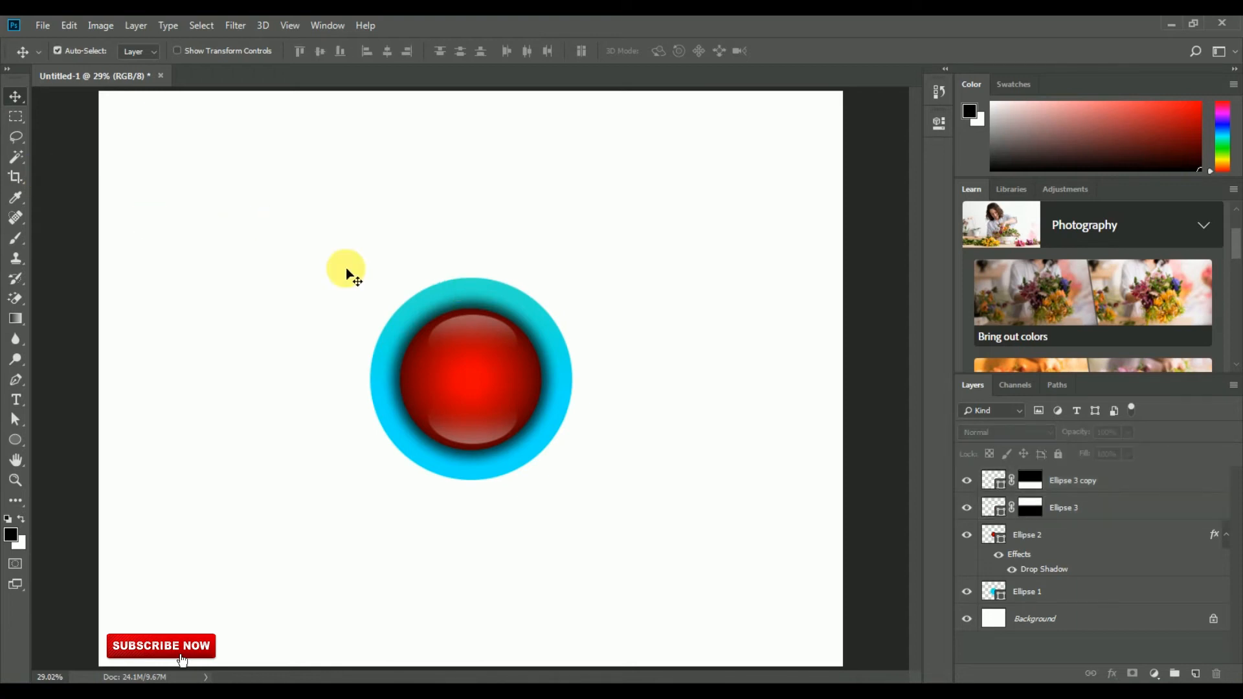
Step: Increase the size of the red circle's drop shadow to 109 px and apply the layer style
{"action": "left_click", "coordinate": [414, 337]}
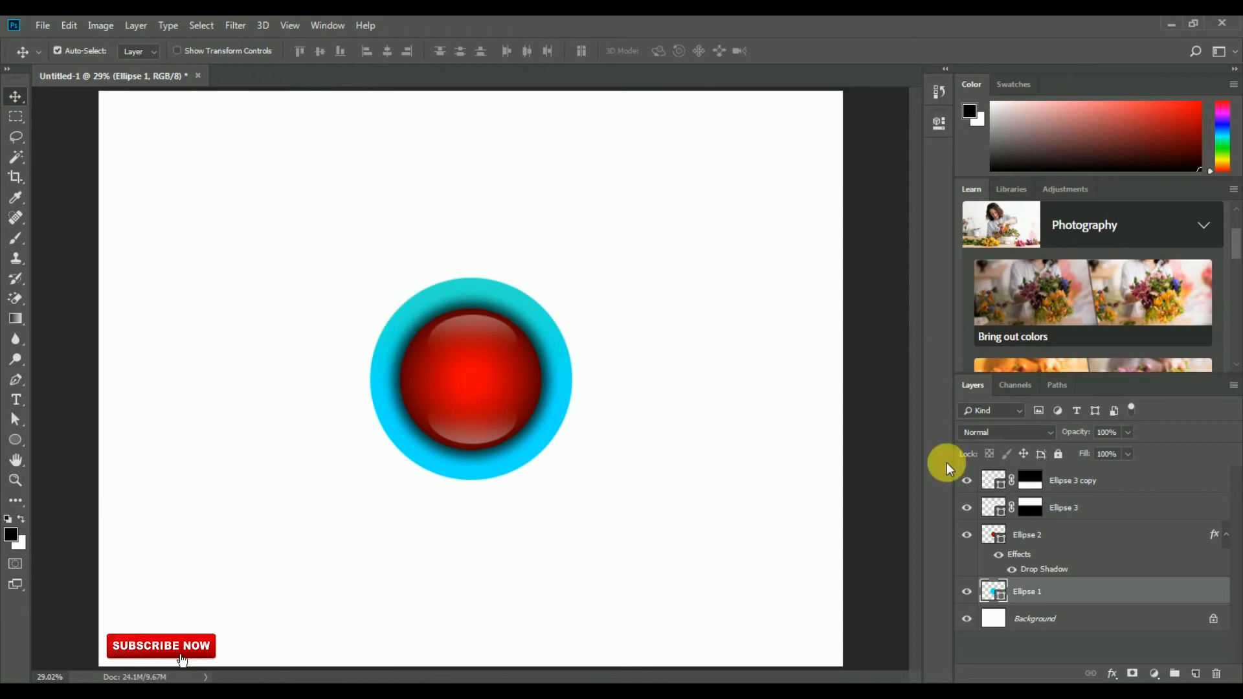
{"action": "left_click", "coordinate": [538, 385]}
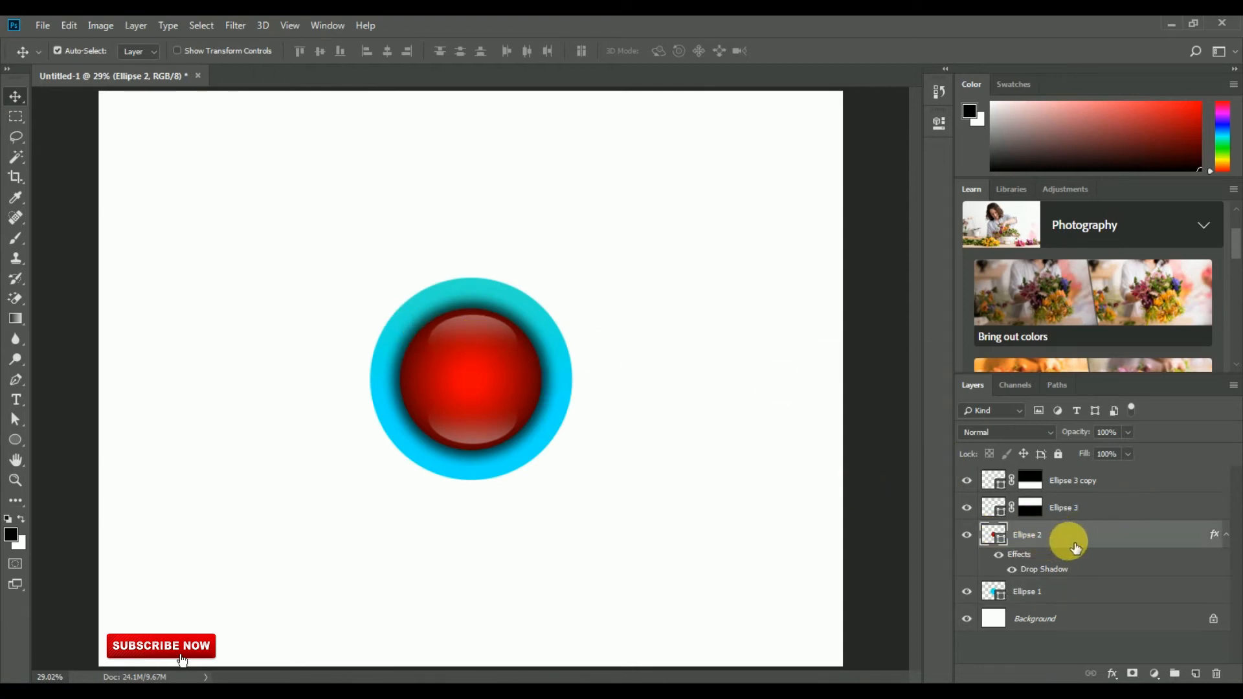
{"action": "right_click", "coordinate": [1144, 538]}
{"action": "left_click", "coordinate": [988, 78]}
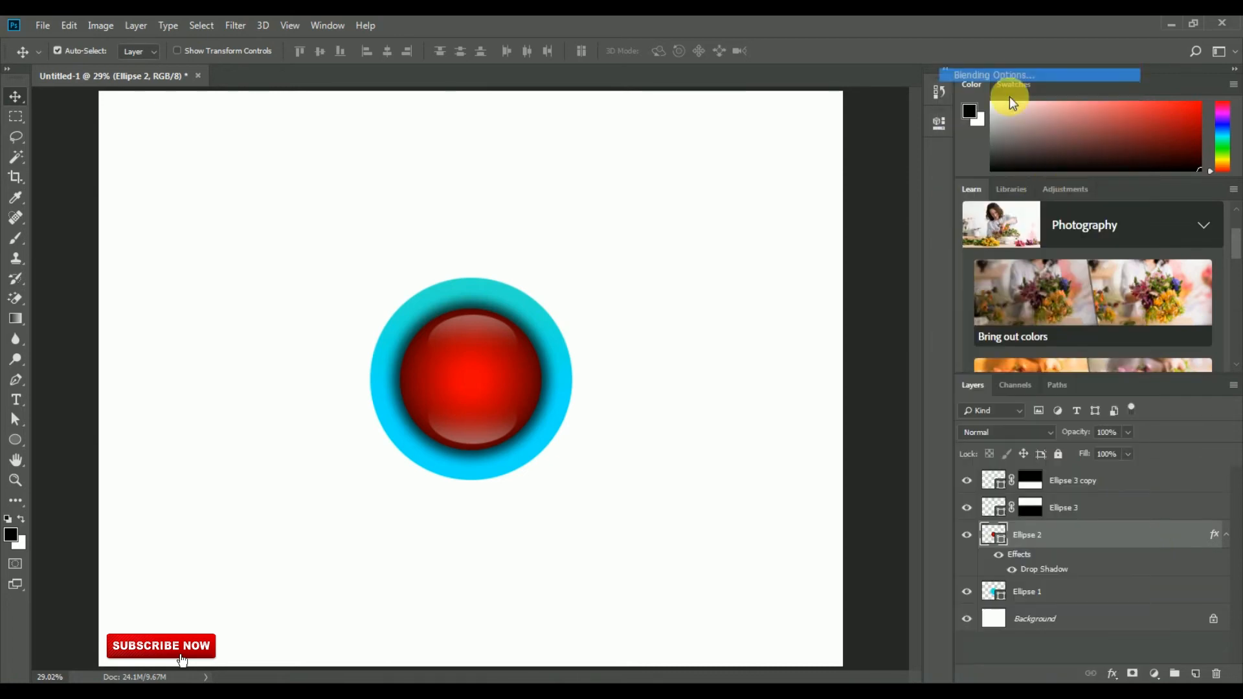
{"action": "left_click", "coordinate": [714, 609]}
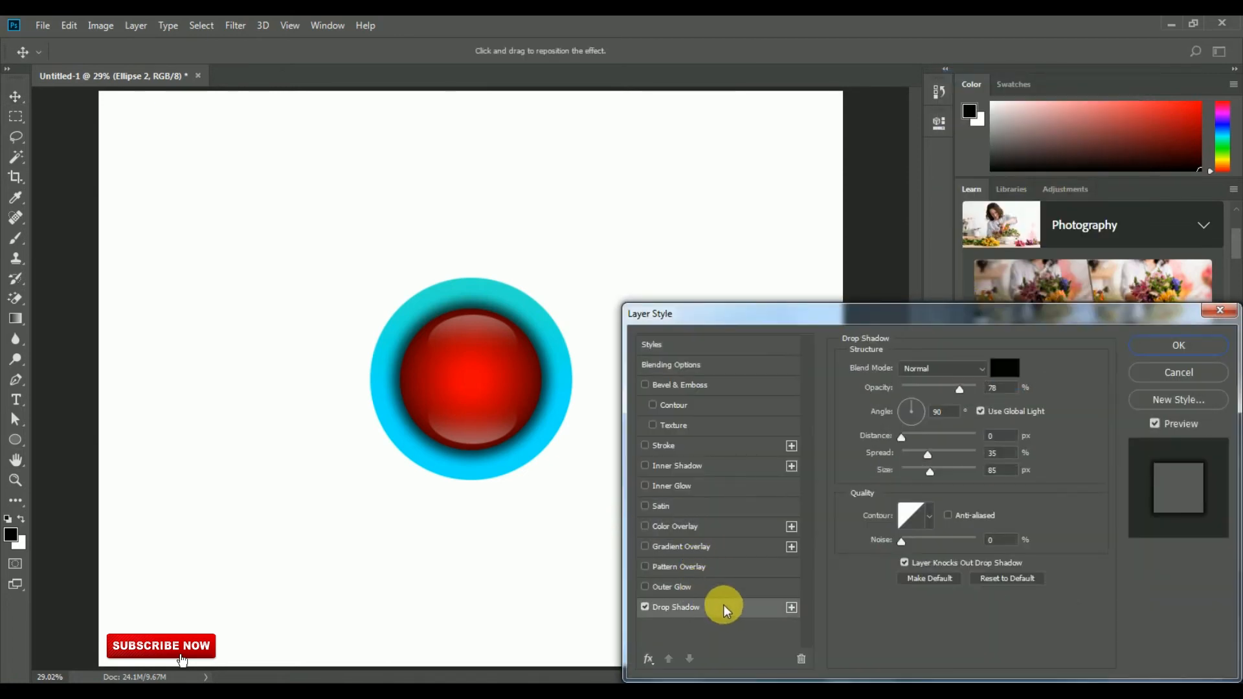
{"action": "left_click_drag", "start_coordinate": [930, 474], "coordinate": [940, 472]}
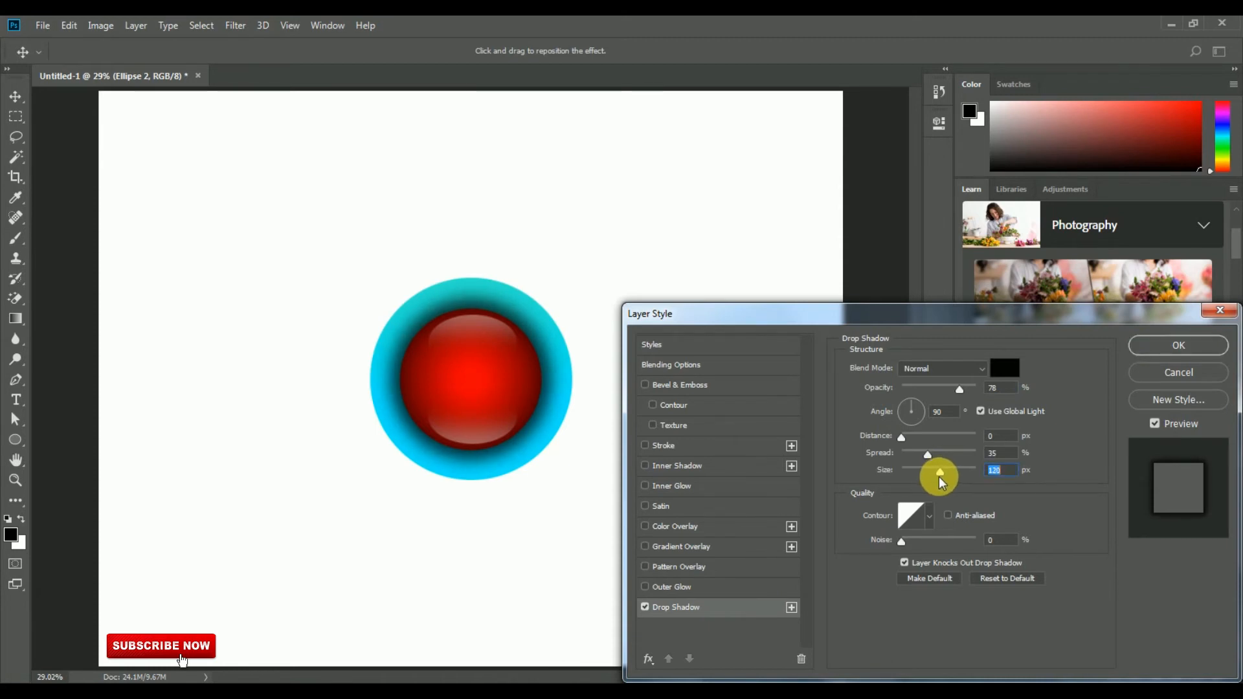
{"action": "left_click_drag", "start_coordinate": [958, 389], "coordinate": [1007, 398]}
{"action": "mouse_move", "coordinate": [941, 472]}
{"action": "left_mouse_down"}
{"action": "mouse_move", "coordinate": [922, 474]}
{"action": "mouse_move", "coordinate": [939, 477]}
{"action": "left_mouse_up"}
{"action": "left_click_drag", "start_coordinate": [976, 389], "coordinate": [965, 396]}
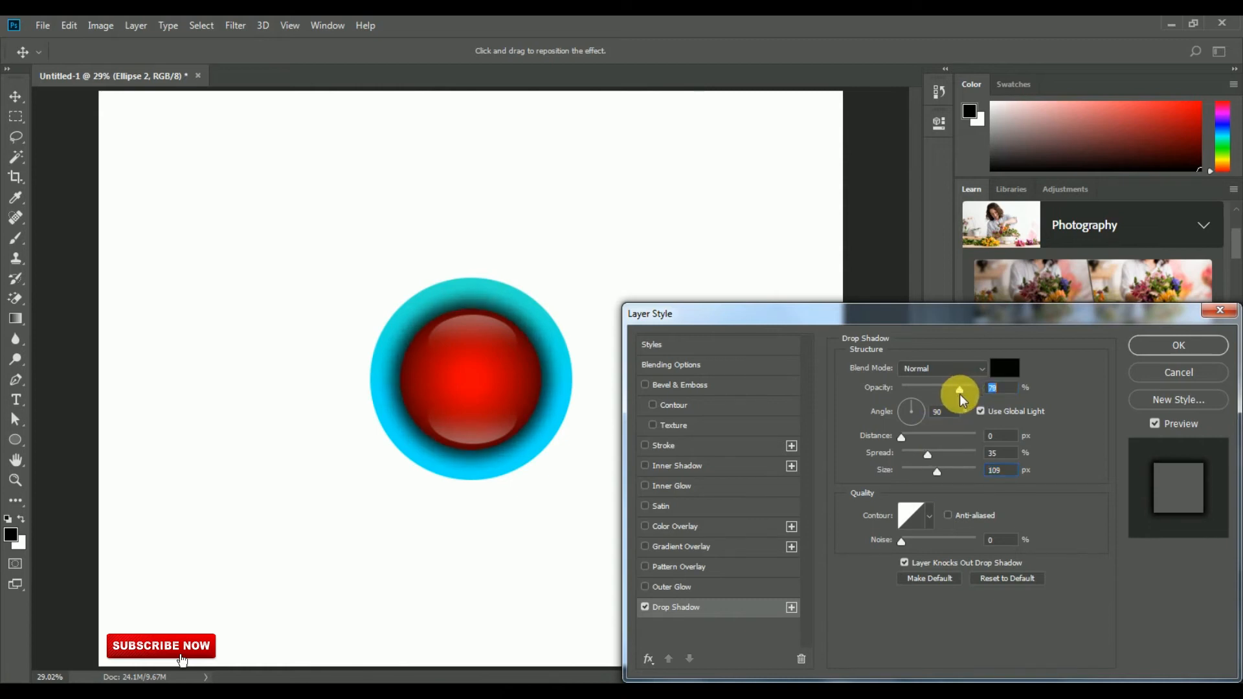
{"action": "left_click", "coordinate": [1176, 348]}
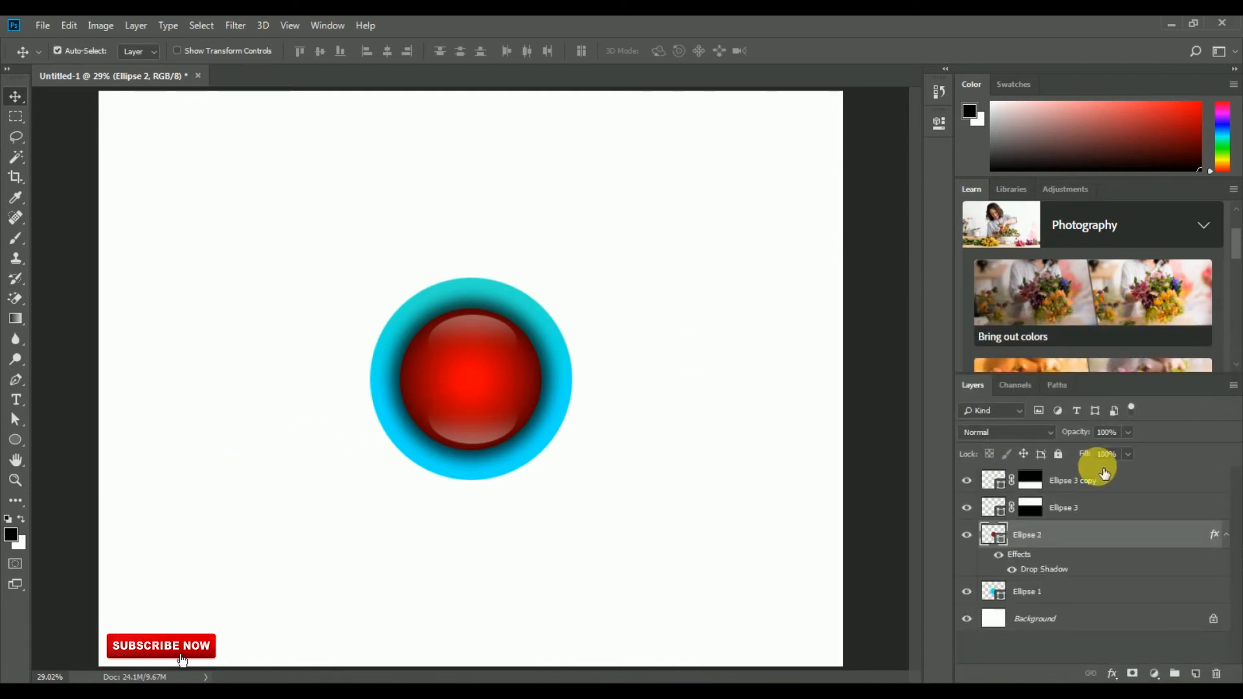
Step: Add a new layer above the Background and dab one soft black 600 px brush spot at the ring's lower edge
{"action": "left_click", "coordinate": [1075, 621]}
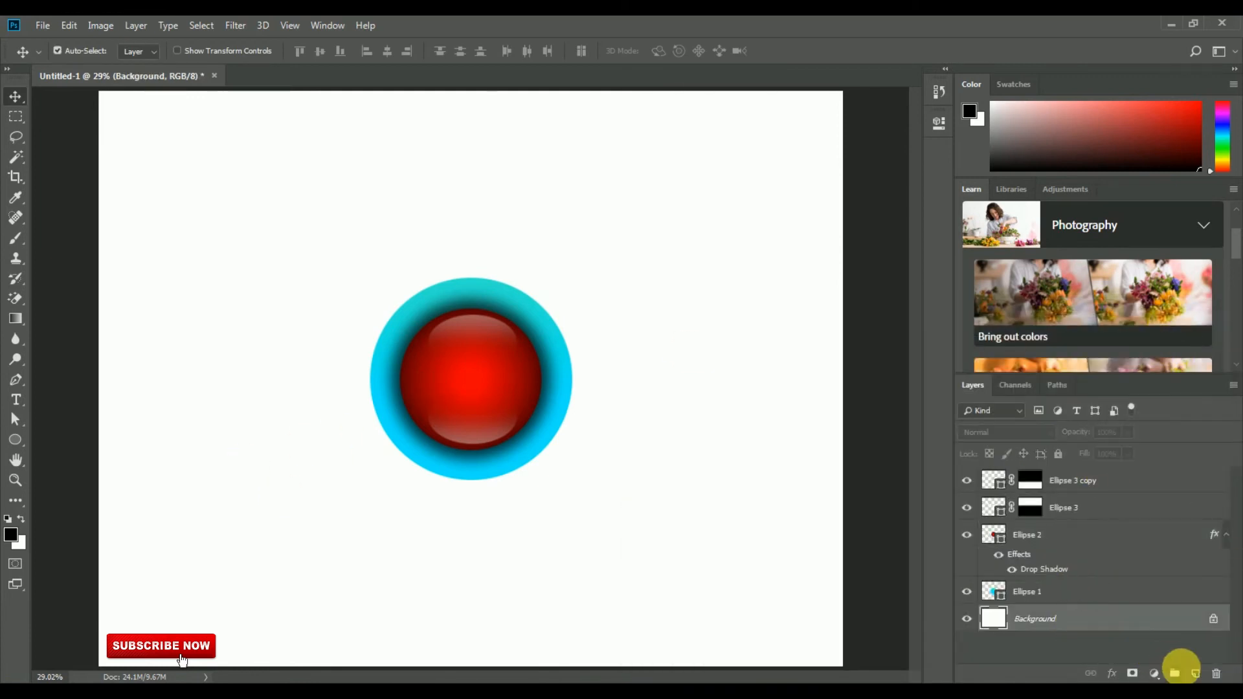
{"action": "left_click", "coordinate": [1195, 674]}
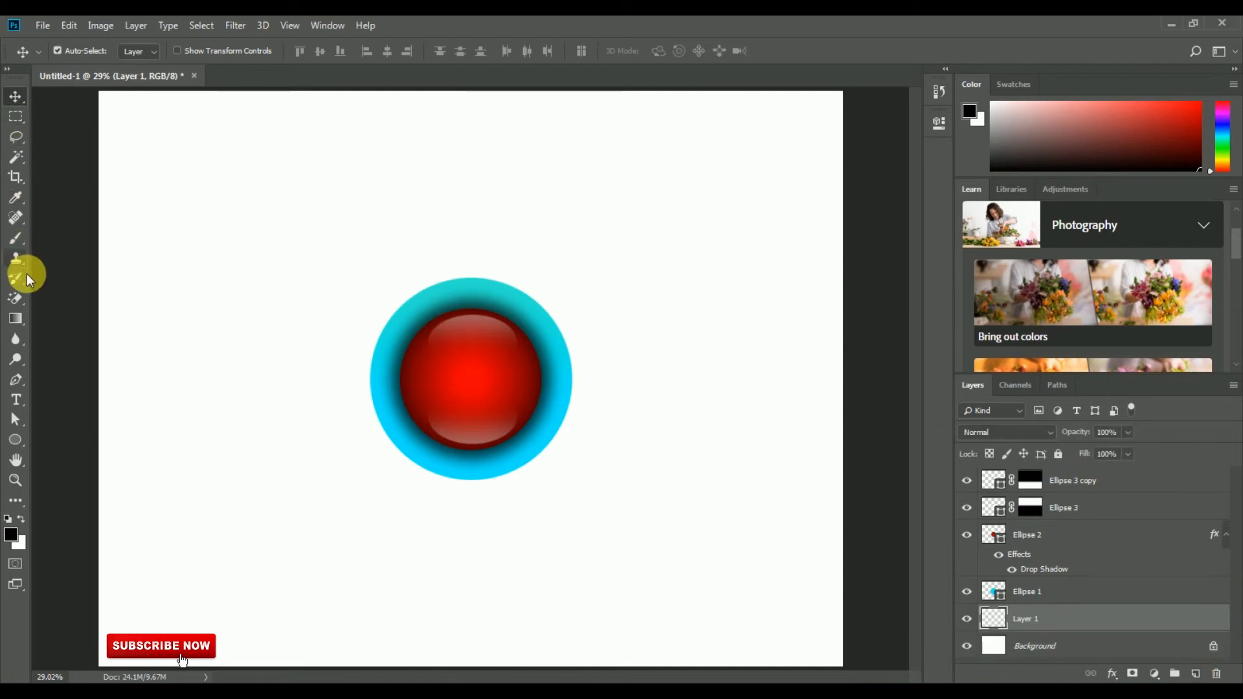
{"action": "left_click", "coordinate": [15, 238]}
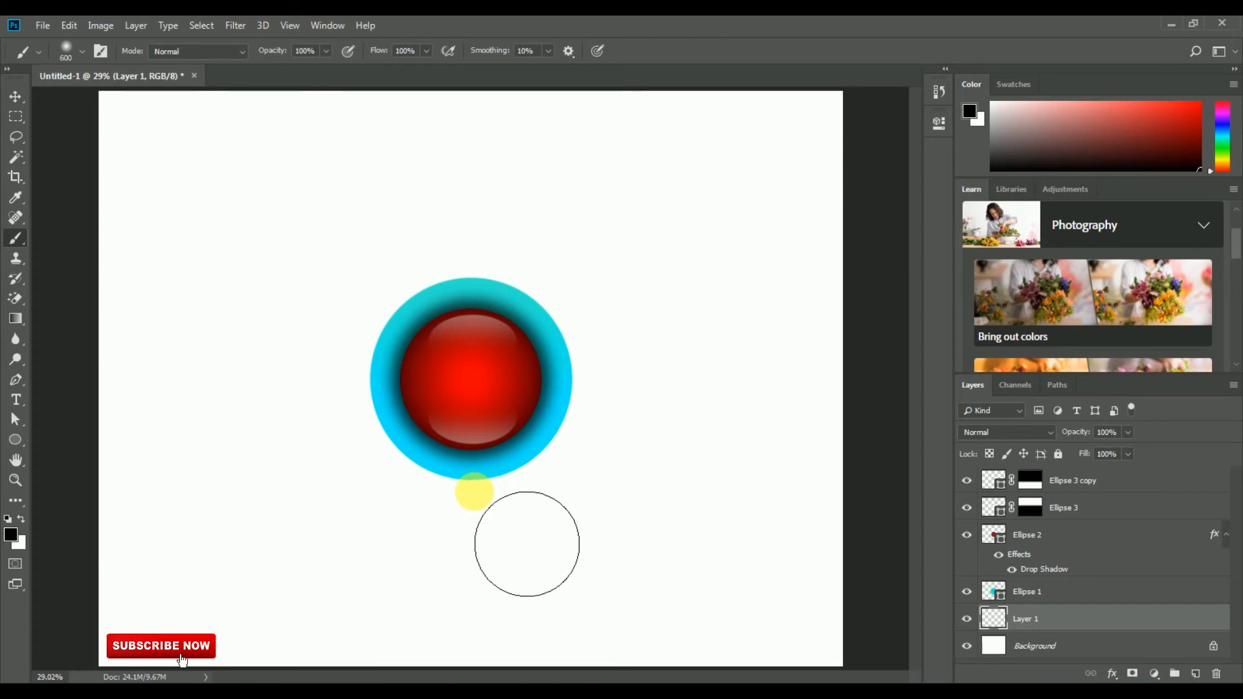
{"action": "left_click", "coordinate": [476, 498]}
Step: Free-transform the black spot into a thin ground shadow about 122% wide, fitted just beneath the blue ring
{"action": "left_click", "coordinate": [75, 25]}
{"action": "left_click", "coordinate": [212, 351]}
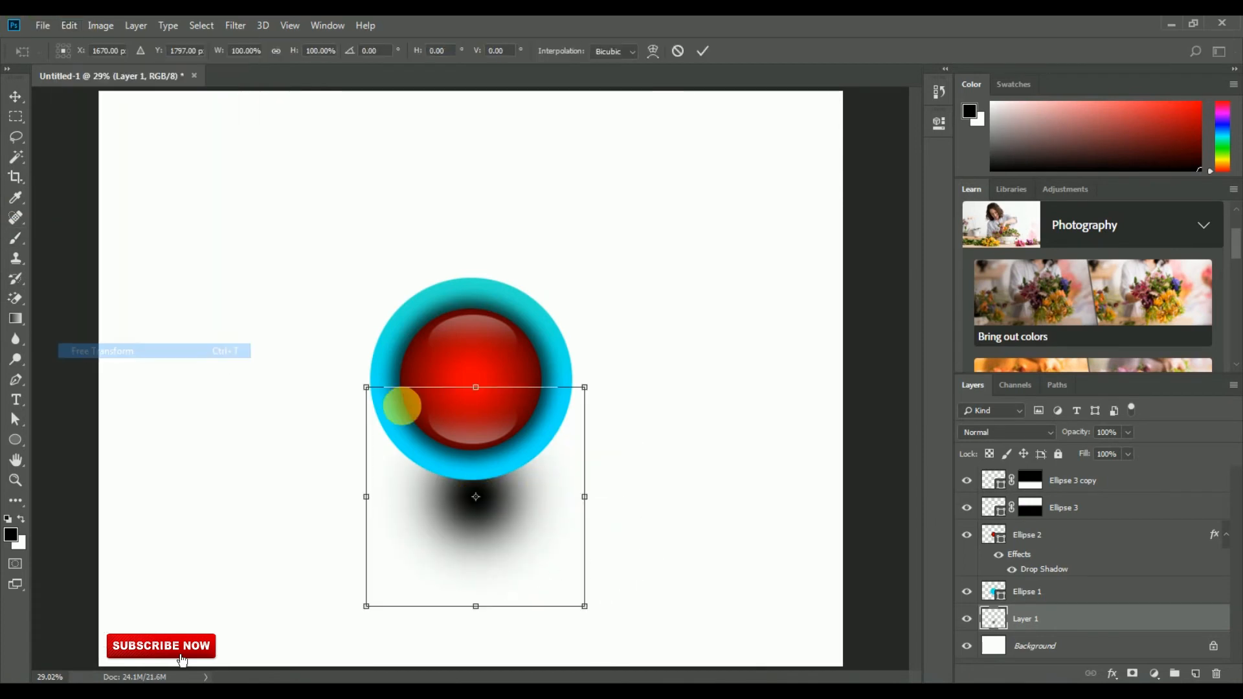
{"action": "left_click_drag", "start_coordinate": [485, 392], "coordinate": [503, 491]}
{"action": "left_click_drag", "start_coordinate": [584, 490], "coordinate": [605, 490]}
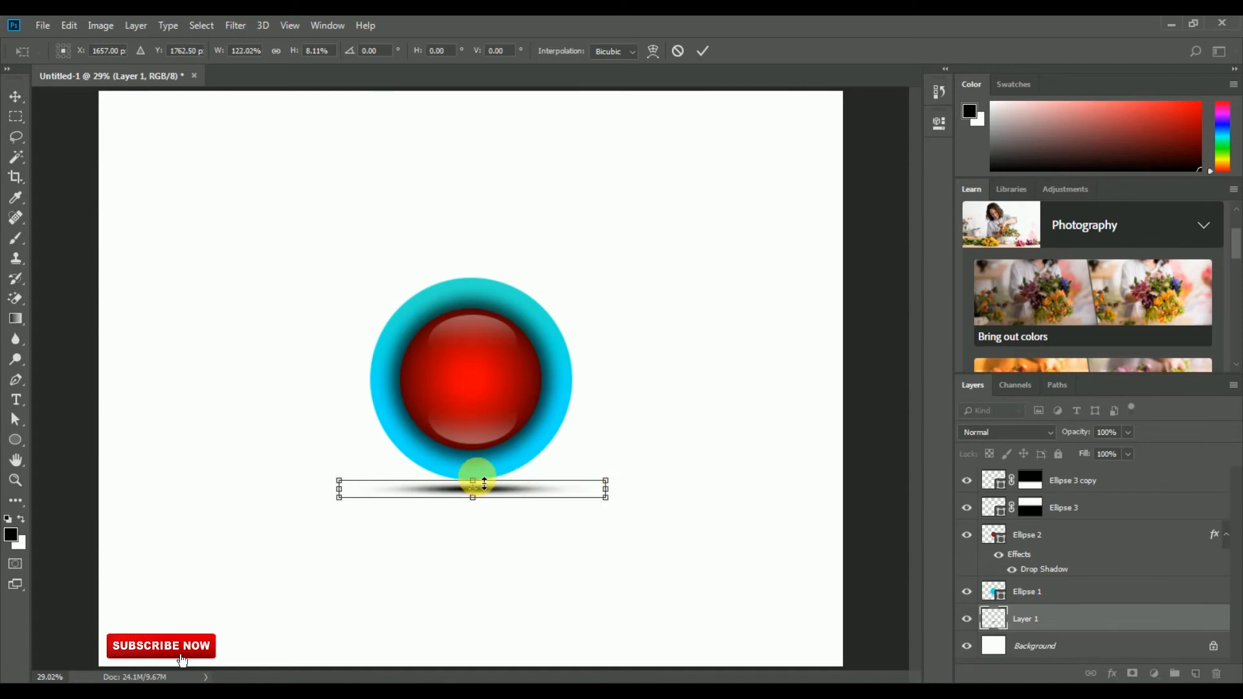
{"action": "scroll", "coordinate": [484, 484], "scroll_direction": "up", "scroll_amount": 5}
{"action": "left_click_drag", "start_coordinate": [466, 481], "coordinate": [466, 471]}
{"action": "double_click", "coordinate": [493, 489]}
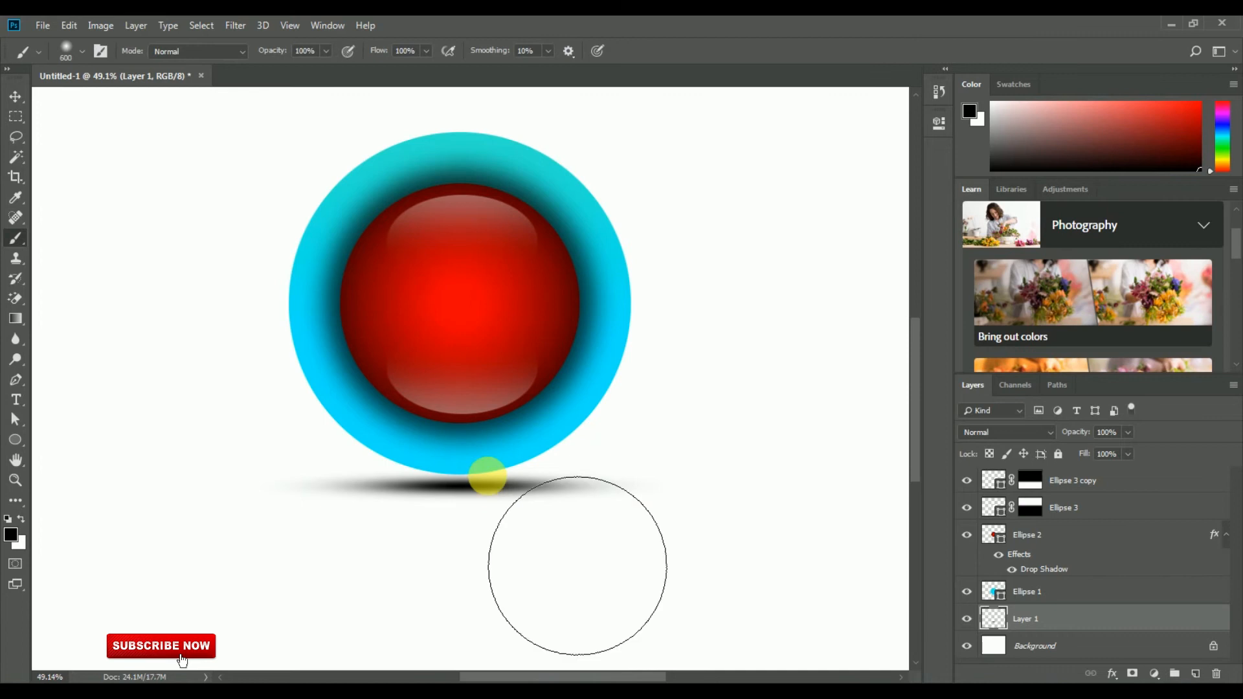
Step: Lower the ground shadow layer's opacity to 75%
{"action": "left_click", "coordinate": [1127, 433]}
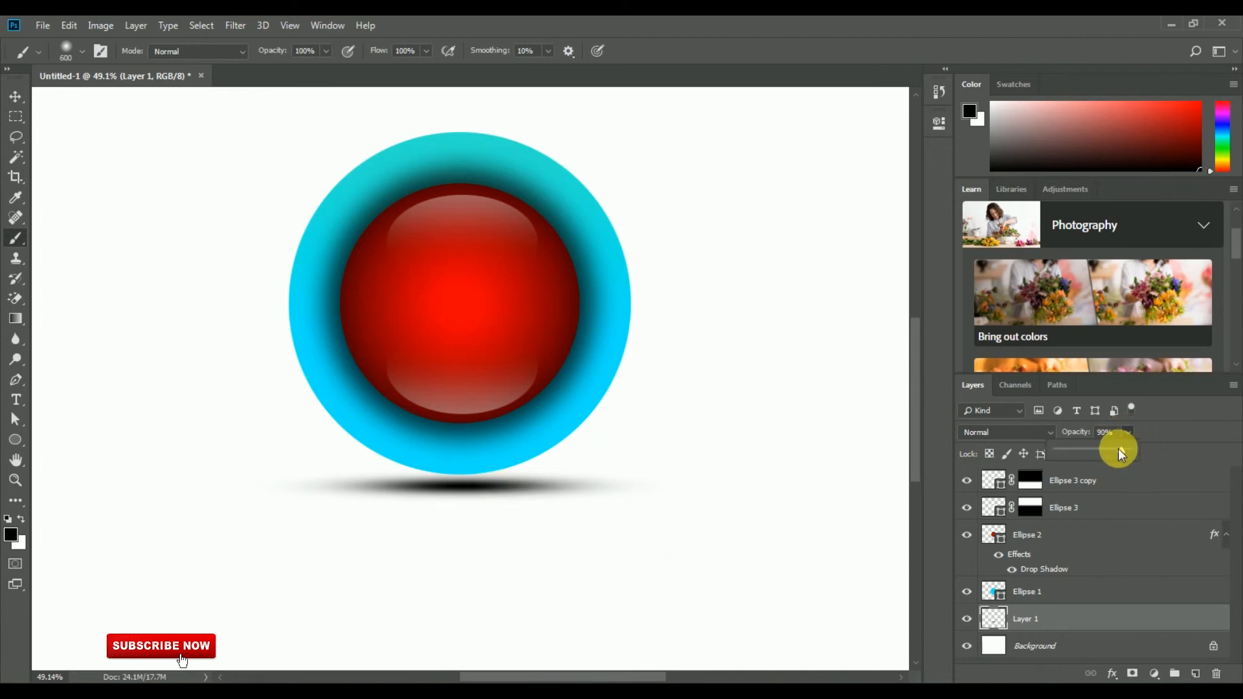
{"action": "left_click_drag", "start_coordinate": [1117, 448], "coordinate": [1114, 448]}
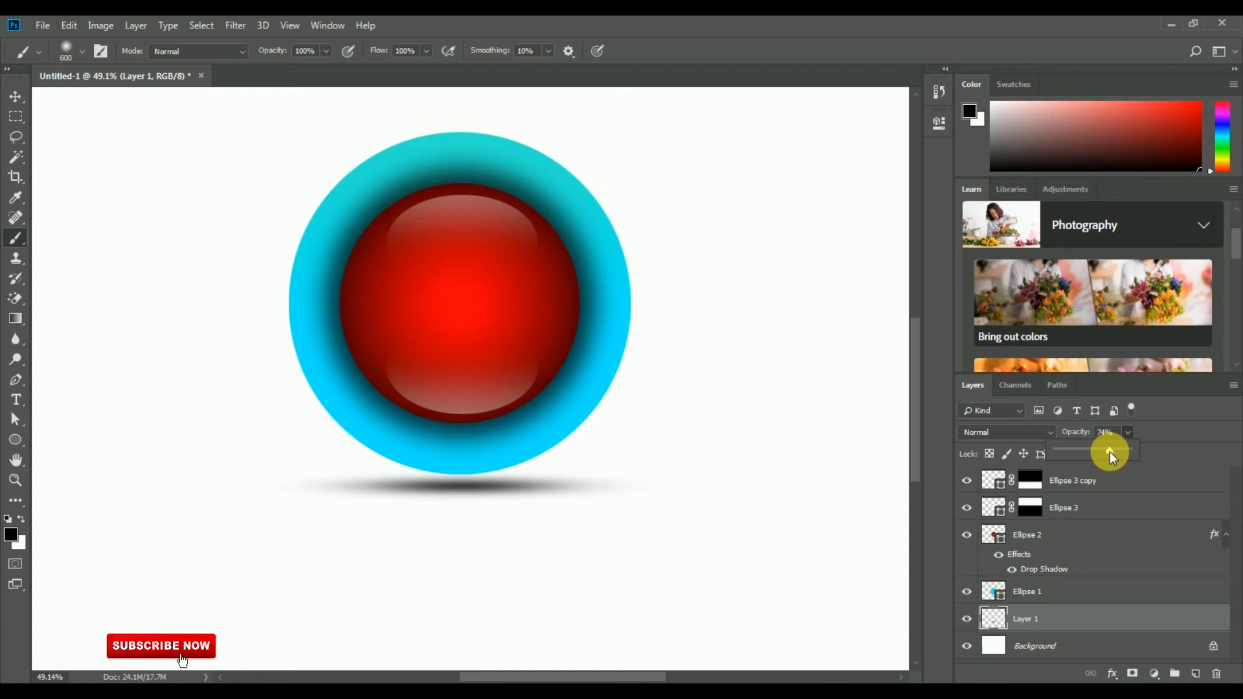
{"action": "left_click_drag", "start_coordinate": [1109, 452], "coordinate": [1111, 452]}
{"action": "left_click", "coordinate": [1164, 420]}
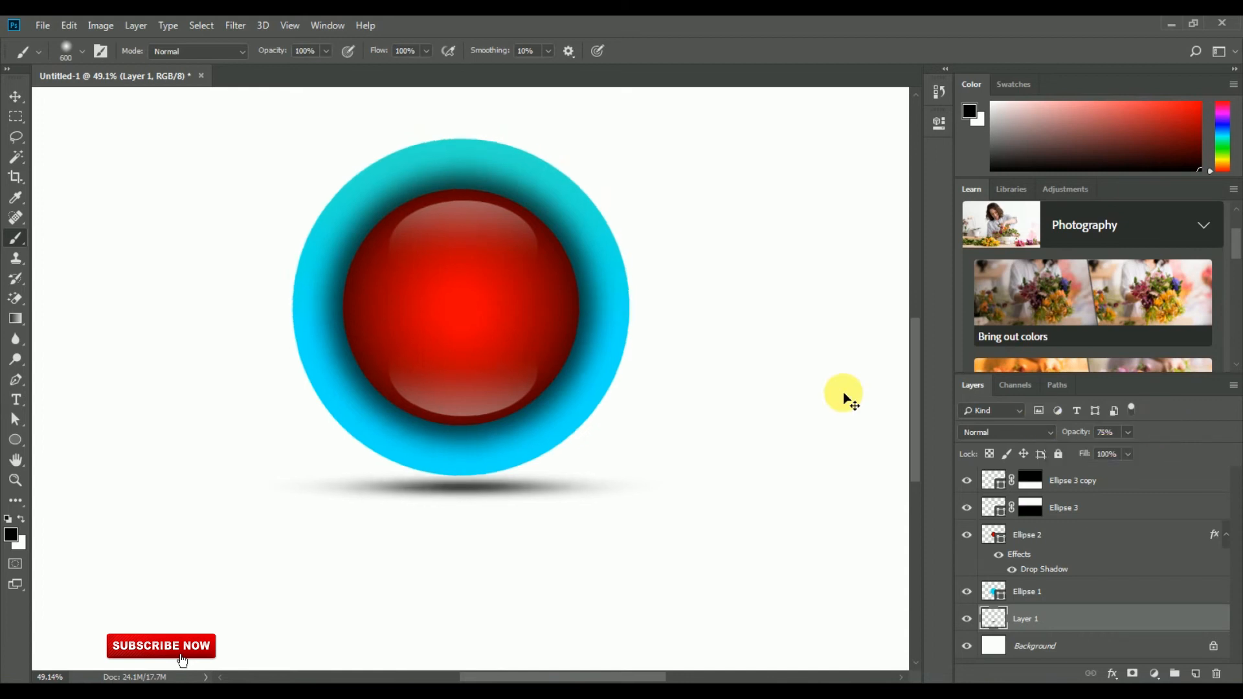
Step: Select all the button and shadow layers together and move them slightly up and to the right on the canvas
{"action": "scroll", "coordinate": [843, 391], "scroll_direction": "down", "scroll_amount": 3}
{"action": "left_click", "coordinate": [14, 96]}
{"action": "left_click_drag", "start_coordinate": [173, 158], "coordinate": [727, 563]}
{"action": "left_click_drag", "start_coordinate": [541, 418], "coordinate": [529, 384]}
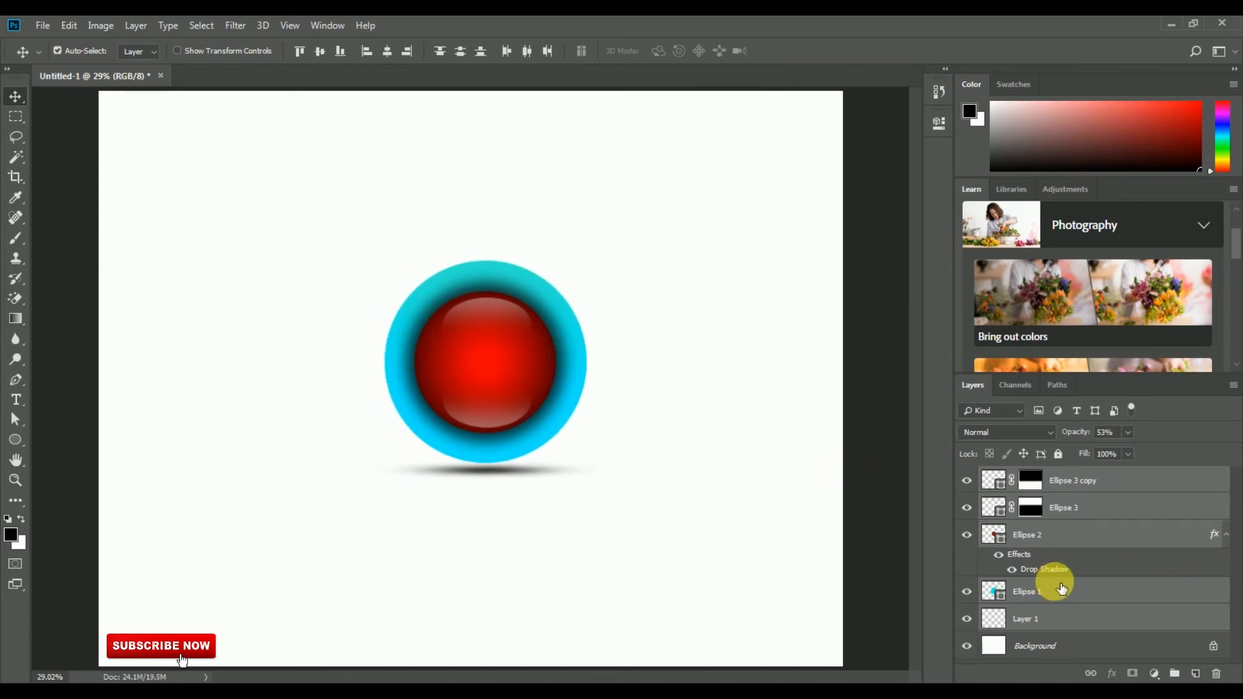
Step: Group the selected button and shadow layers, keeping the default group name
{"action": "right_click", "coordinate": [1056, 502]}
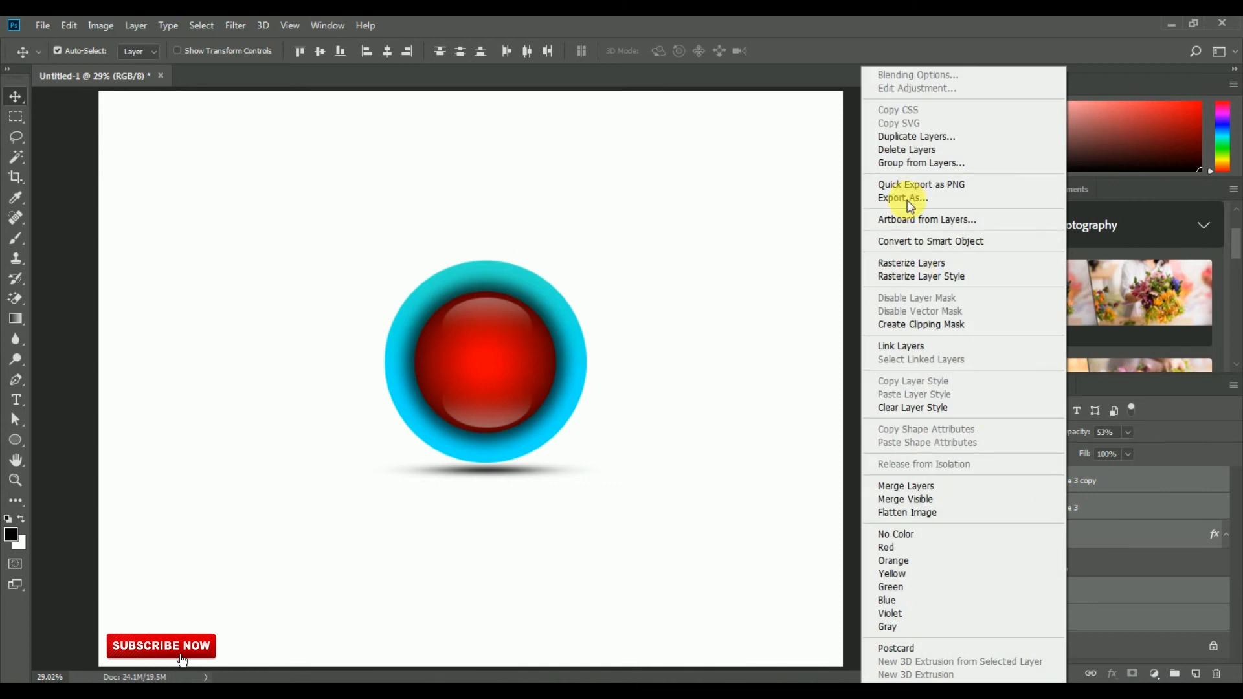
{"action": "left_click", "coordinate": [927, 162]}
{"action": "left_click", "coordinate": [735, 216]}
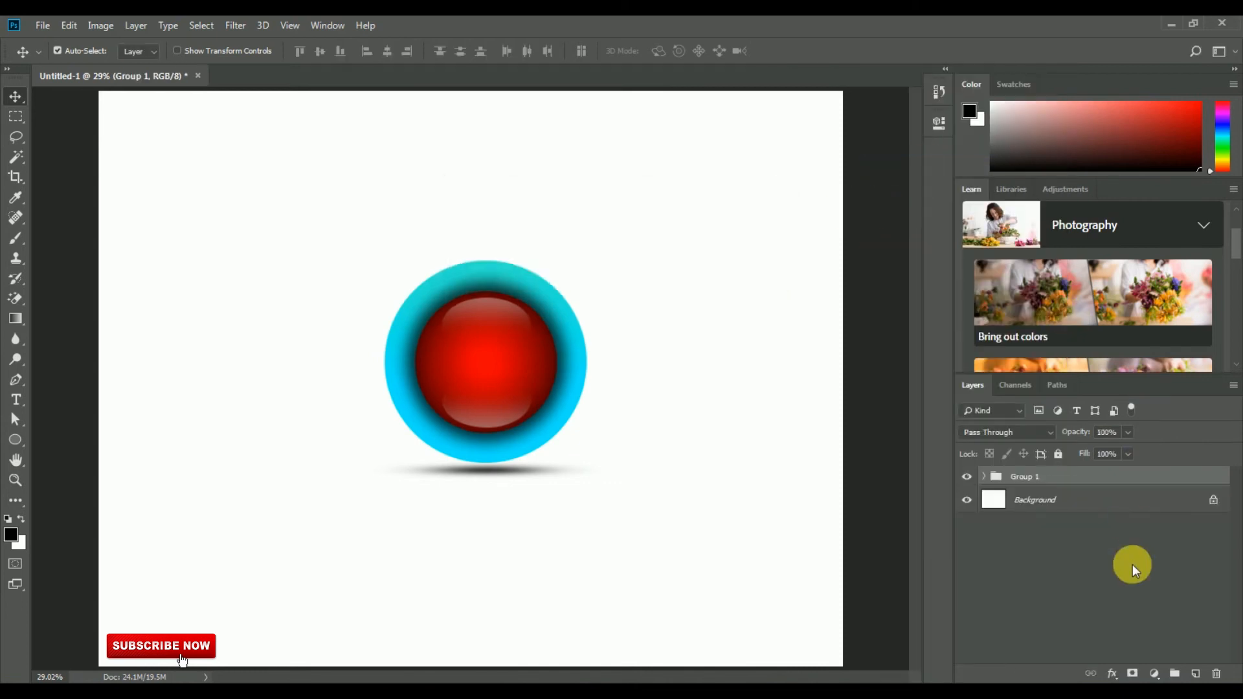
Step: Add a black-to-transparent gradient fill layer above the Background, reversed and with the Radial style
{"action": "left_click", "coordinate": [1095, 511]}
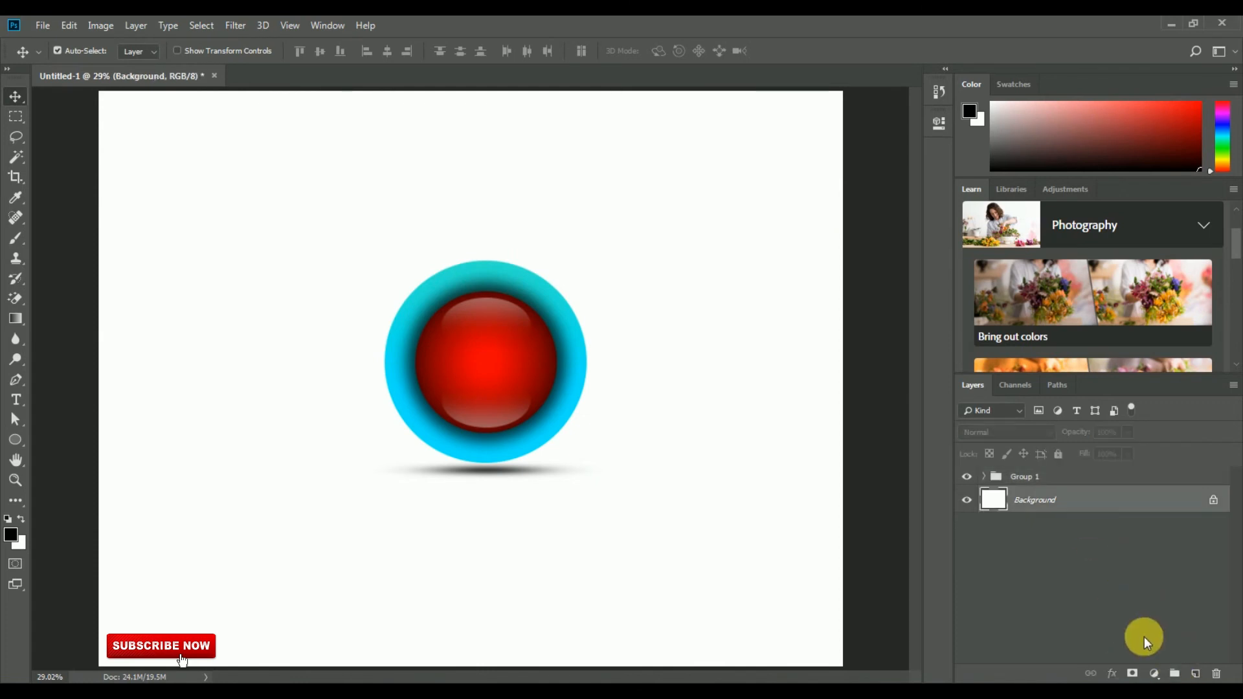
{"action": "left_click", "coordinate": [1154, 674]}
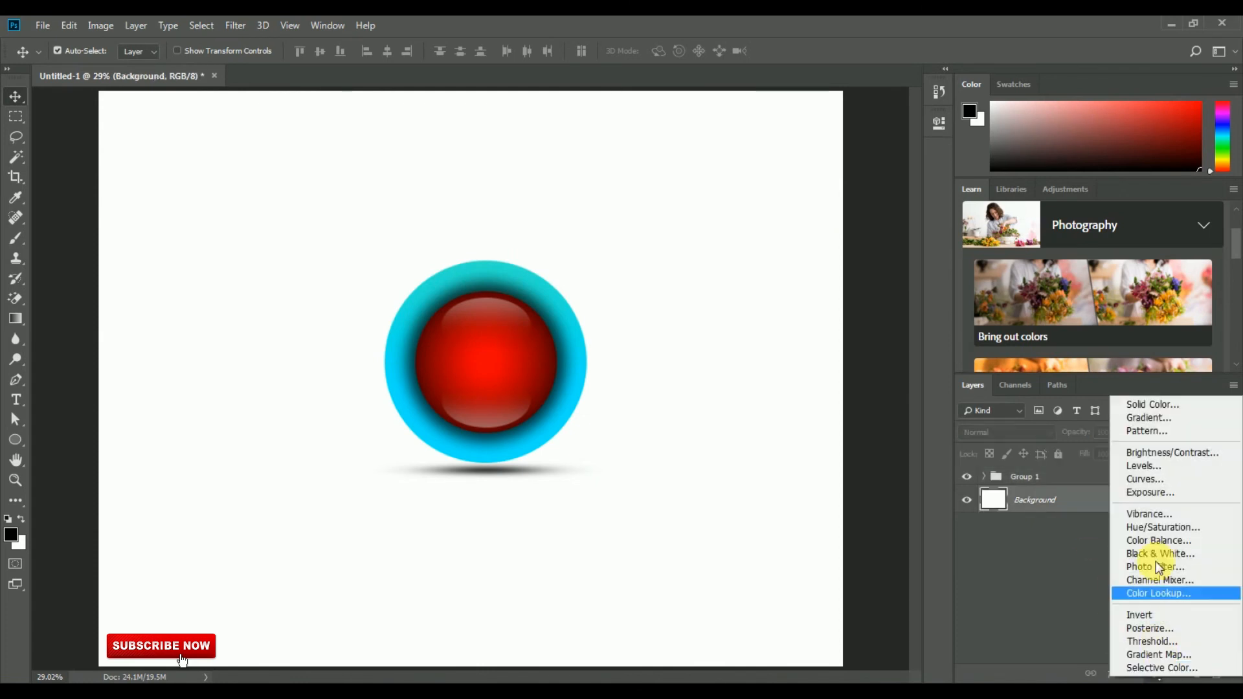
{"action": "left_click", "coordinate": [1165, 418]}
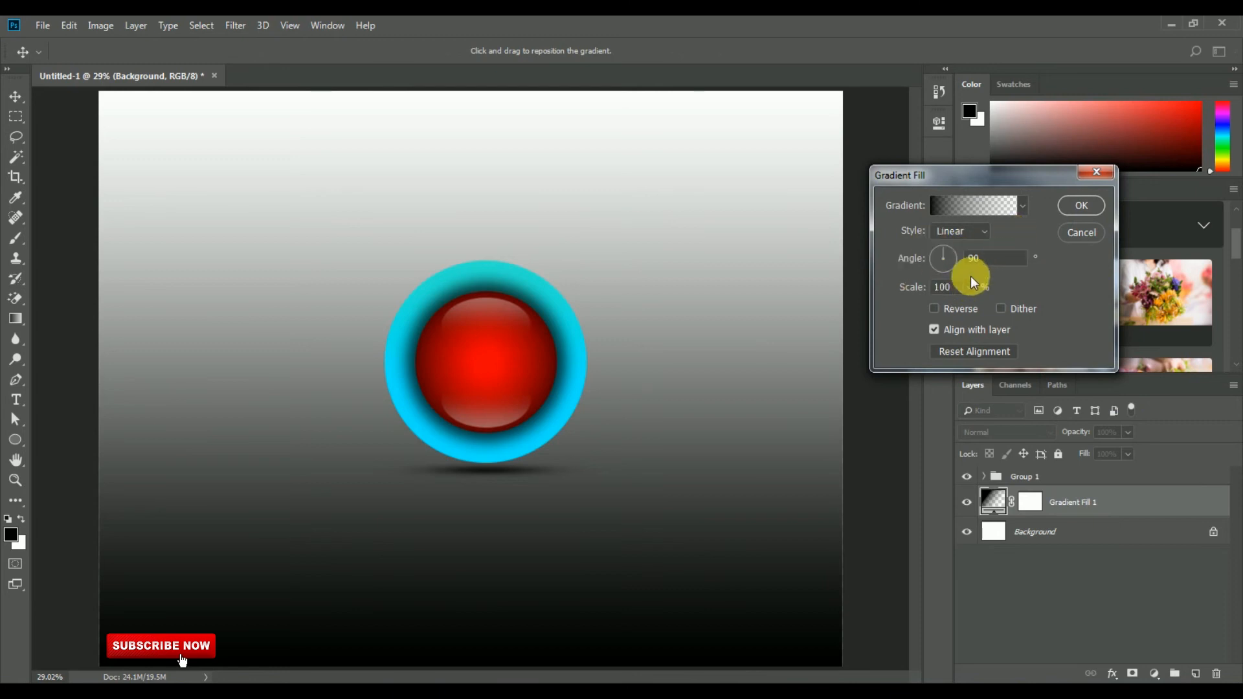
{"action": "left_click", "coordinate": [936, 309]}
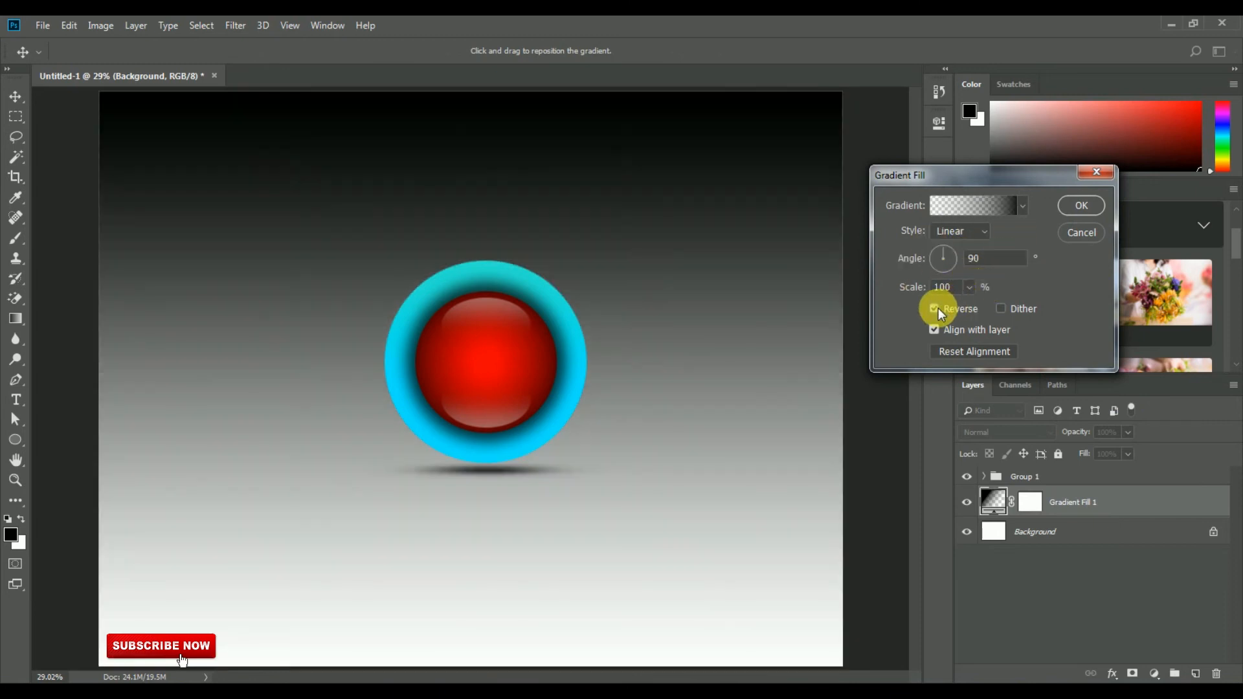
{"action": "left_click", "coordinate": [936, 309]}
{"action": "left_click", "coordinate": [936, 308]}
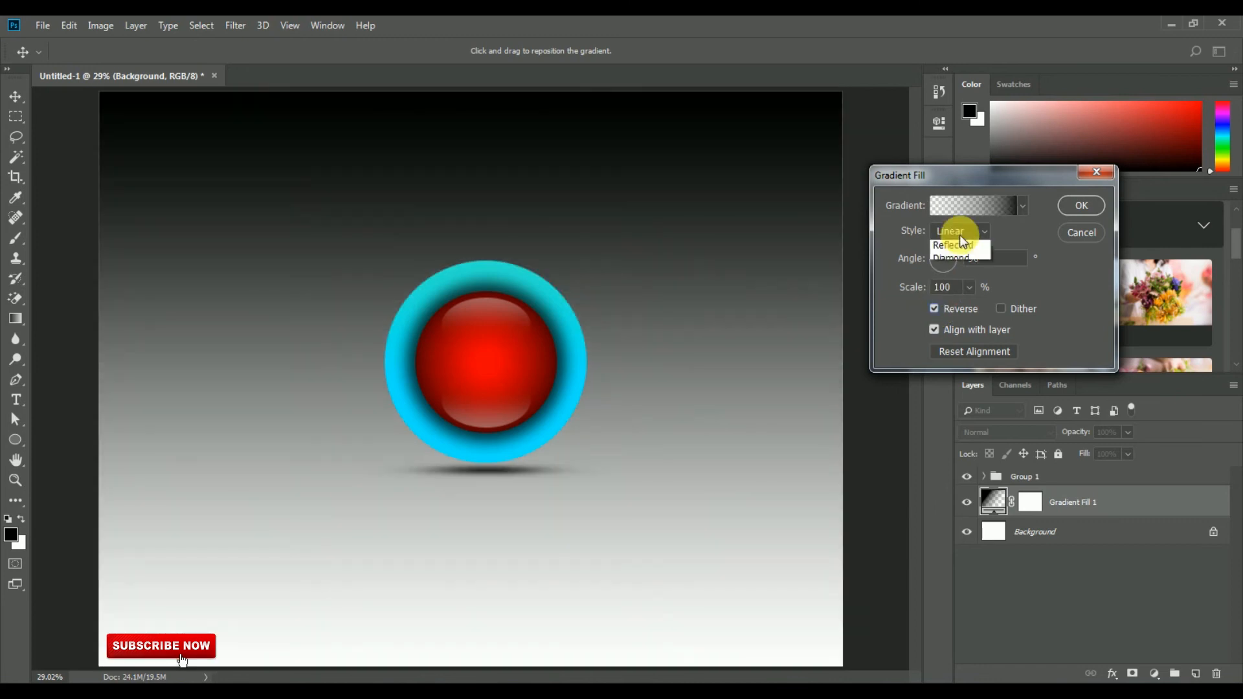
{"action": "left_click", "coordinate": [957, 257]}
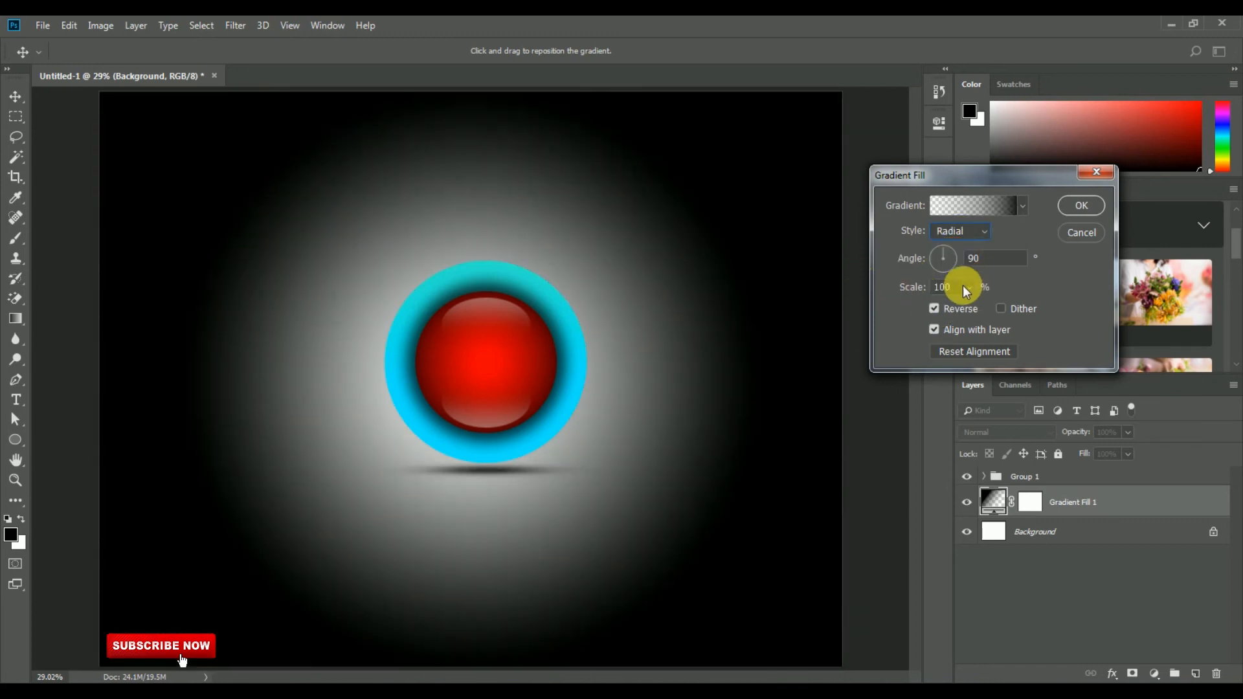
Step: Set the gradient fill's scale to 363% and apply it
{"action": "left_click_drag", "start_coordinate": [984, 305], "coordinate": [977, 309]}
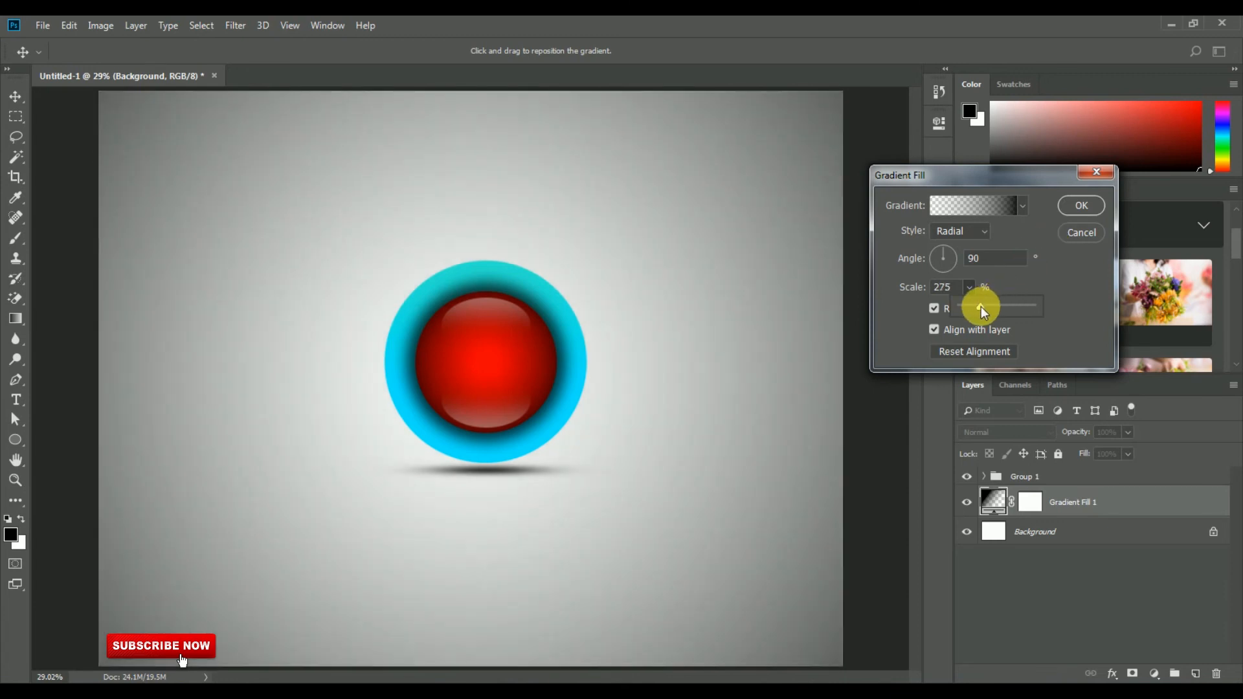
{"action": "mouse_move", "coordinate": [981, 310]}
{"action": "left_mouse_down"}
{"action": "mouse_move", "coordinate": [1001, 309]}
{"action": "mouse_move", "coordinate": [986, 308]}
{"action": "left_mouse_up"}
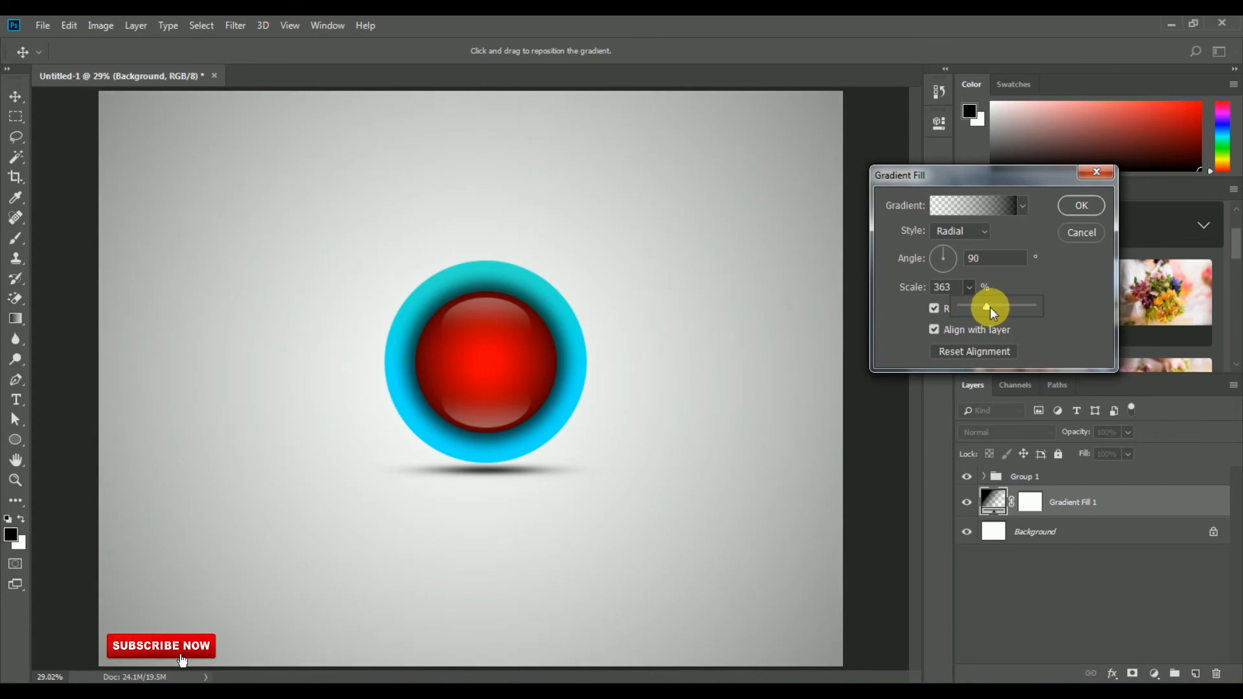
{"action": "left_click", "coordinate": [1081, 205]}
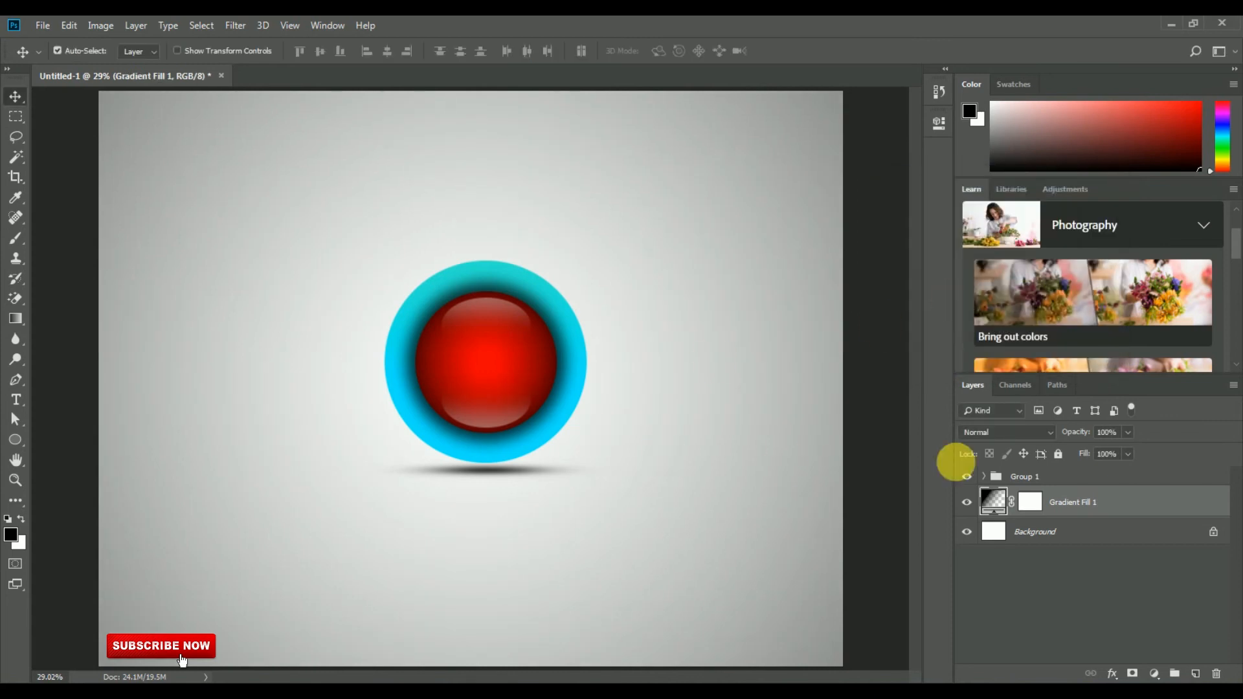
Step: Duplicate Group 1 with its default copy name
{"action": "left_click", "coordinate": [1044, 477]}
{"action": "right_click", "coordinate": [1047, 478]}
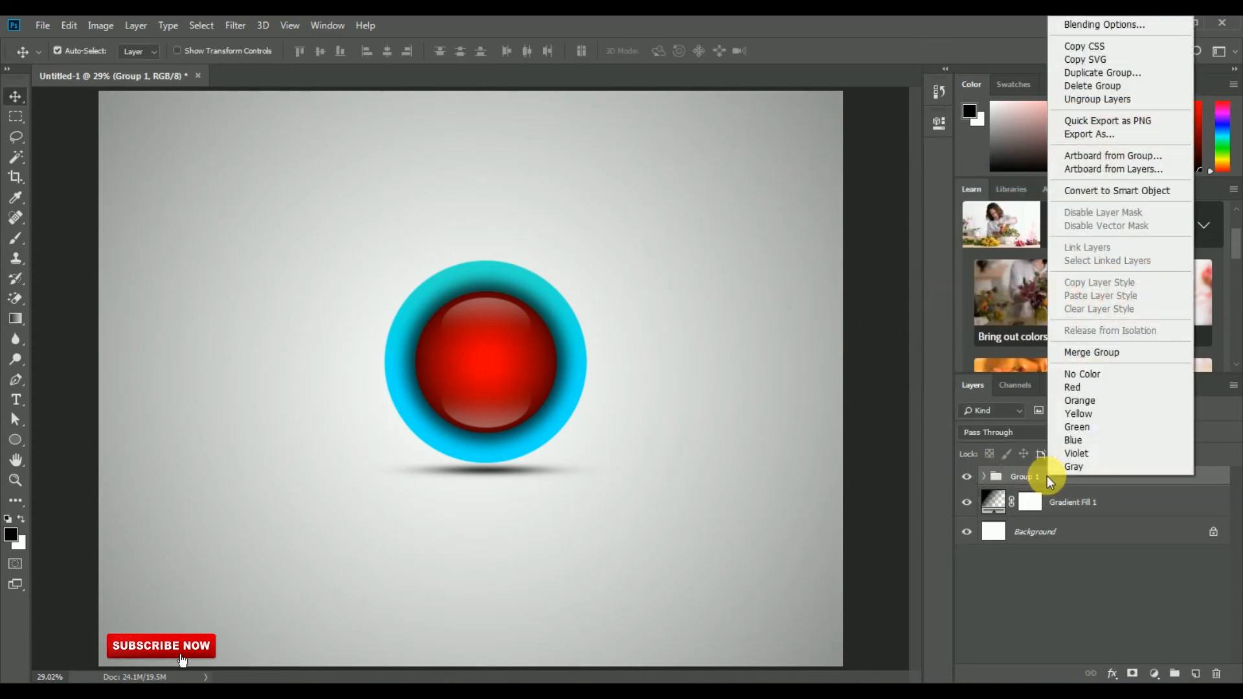
{"action": "left_click", "coordinate": [1093, 74]}
{"action": "left_click", "coordinate": [751, 198]}
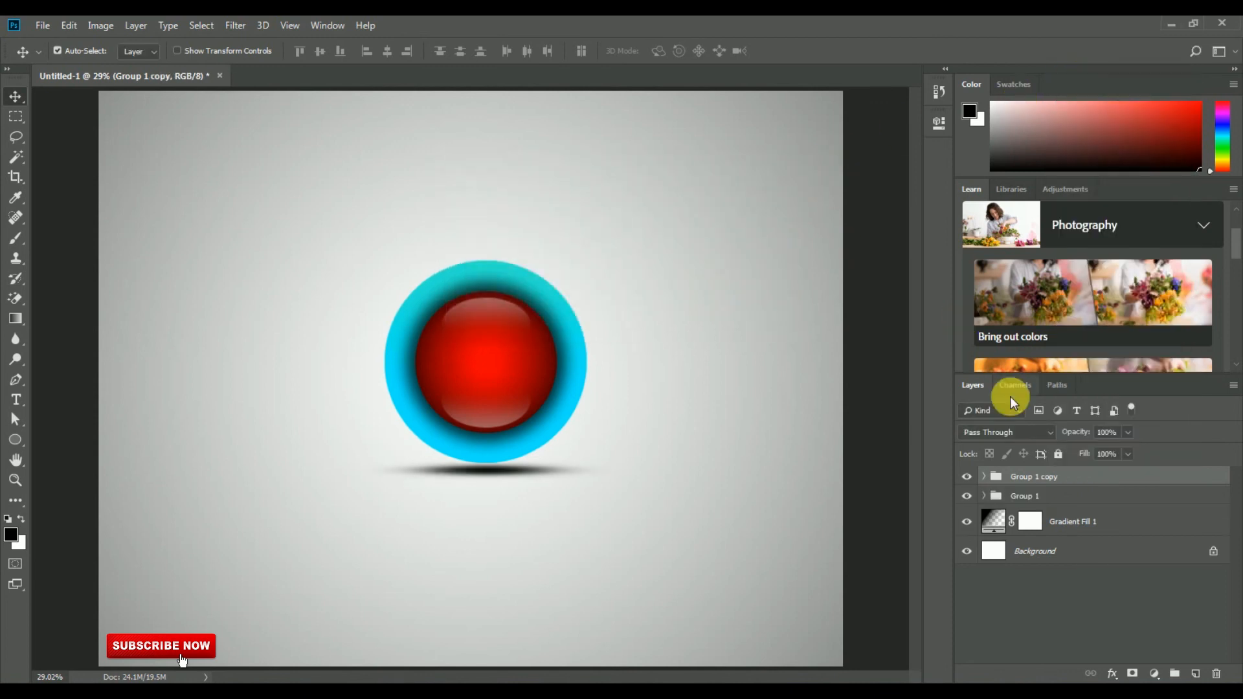
Step: Hide the ground shadow layer inside the group copy and merge that group into a single layer
{"action": "left_click", "coordinate": [424, 475]}
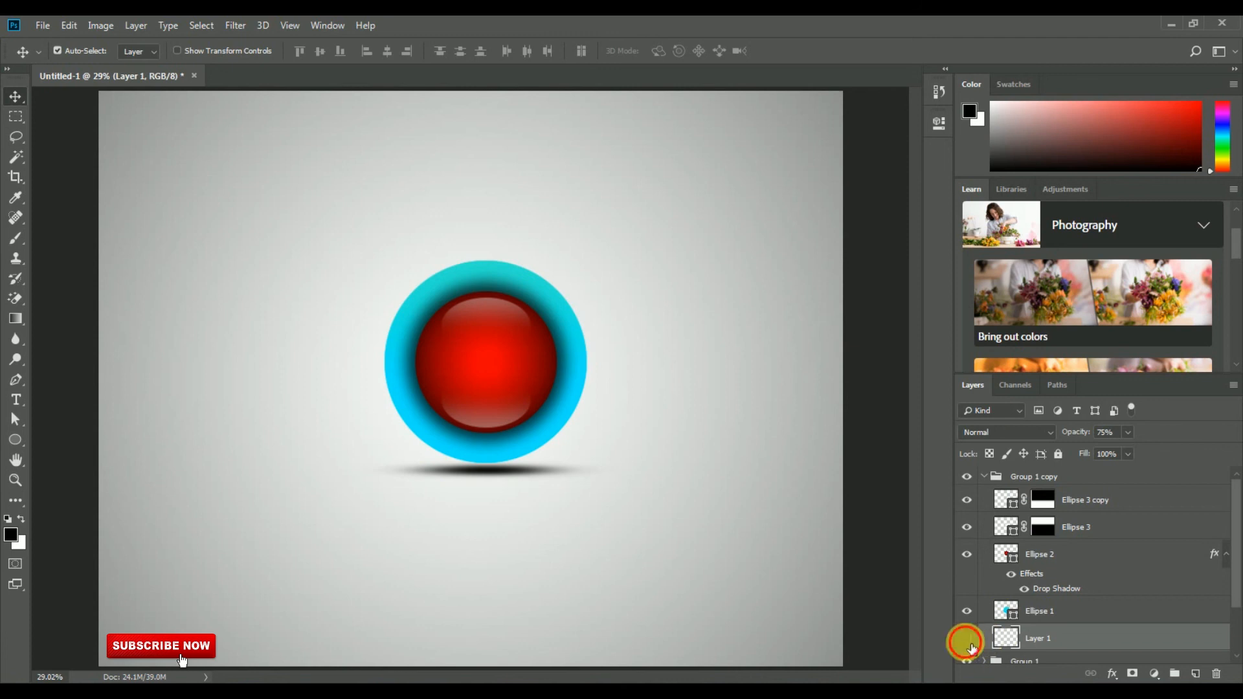
{"action": "left_click", "coordinate": [986, 477]}
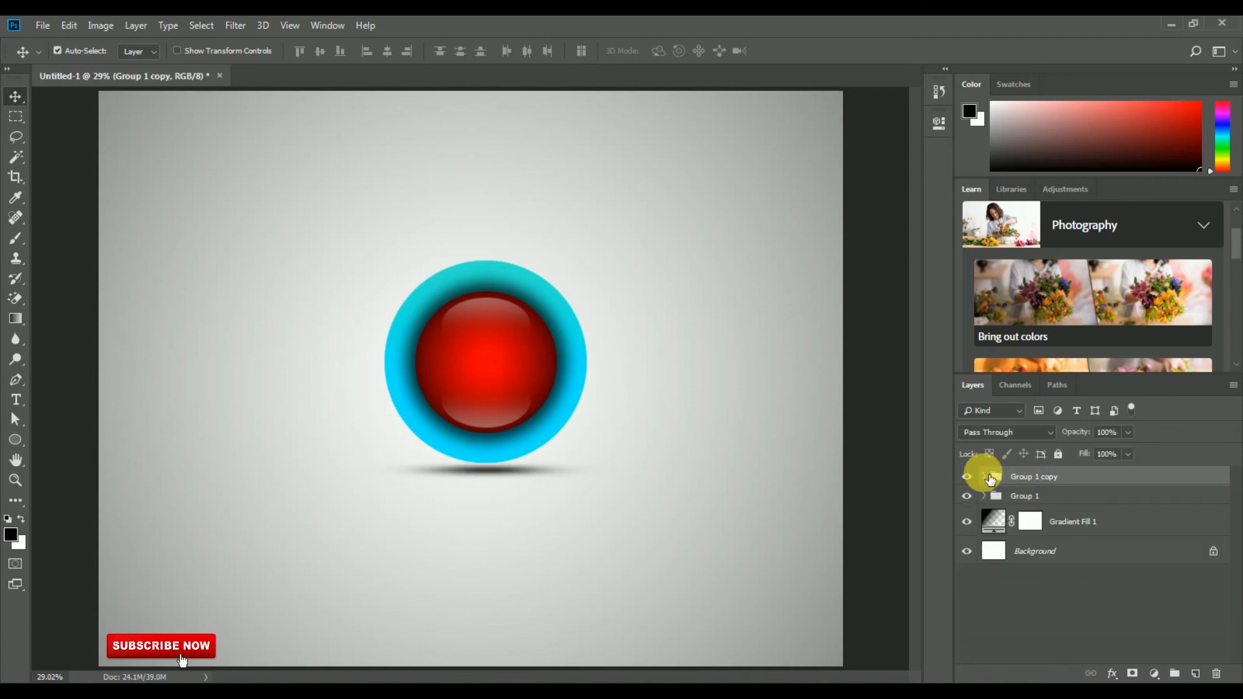
{"action": "right_click", "coordinate": [1052, 476]}
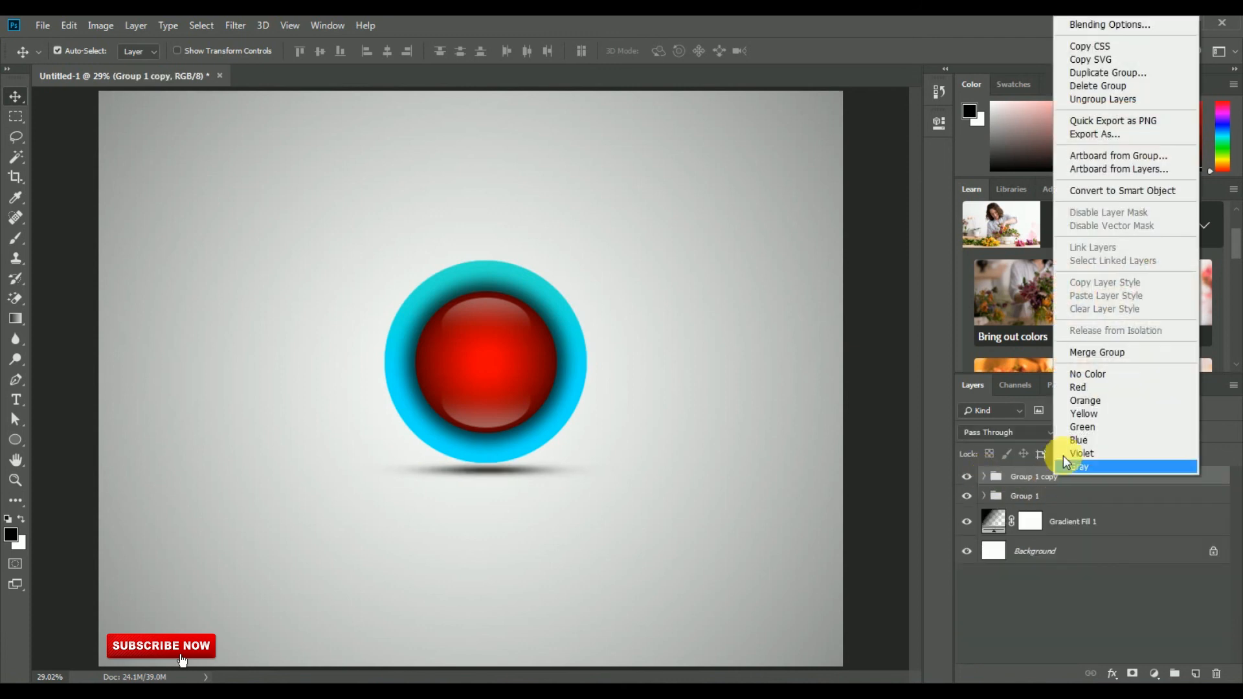
{"action": "left_click", "coordinate": [1093, 355]}
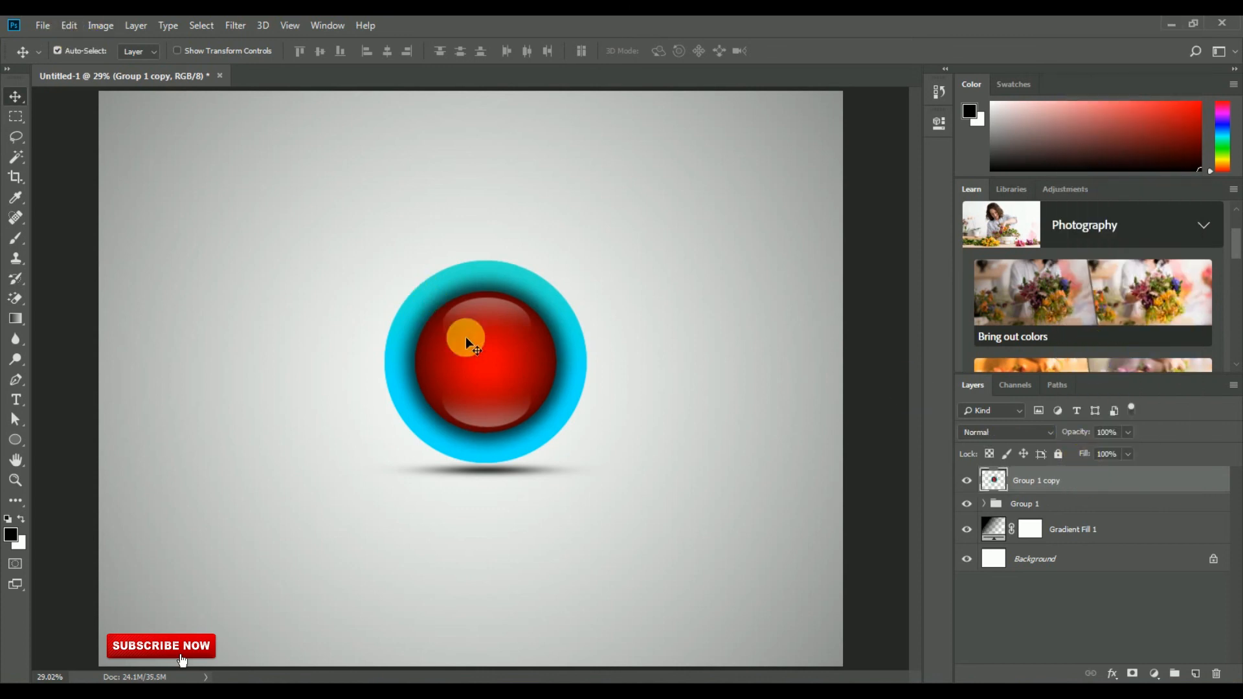
Step: Move the merged button copy straight down so it sits directly beneath the original button
{"action": "left_click_drag", "start_coordinate": [519, 360], "coordinate": [520, 575]}
{"action": "scroll", "coordinate": [537, 528], "scroll_direction": "down", "scroll_amount": 2}
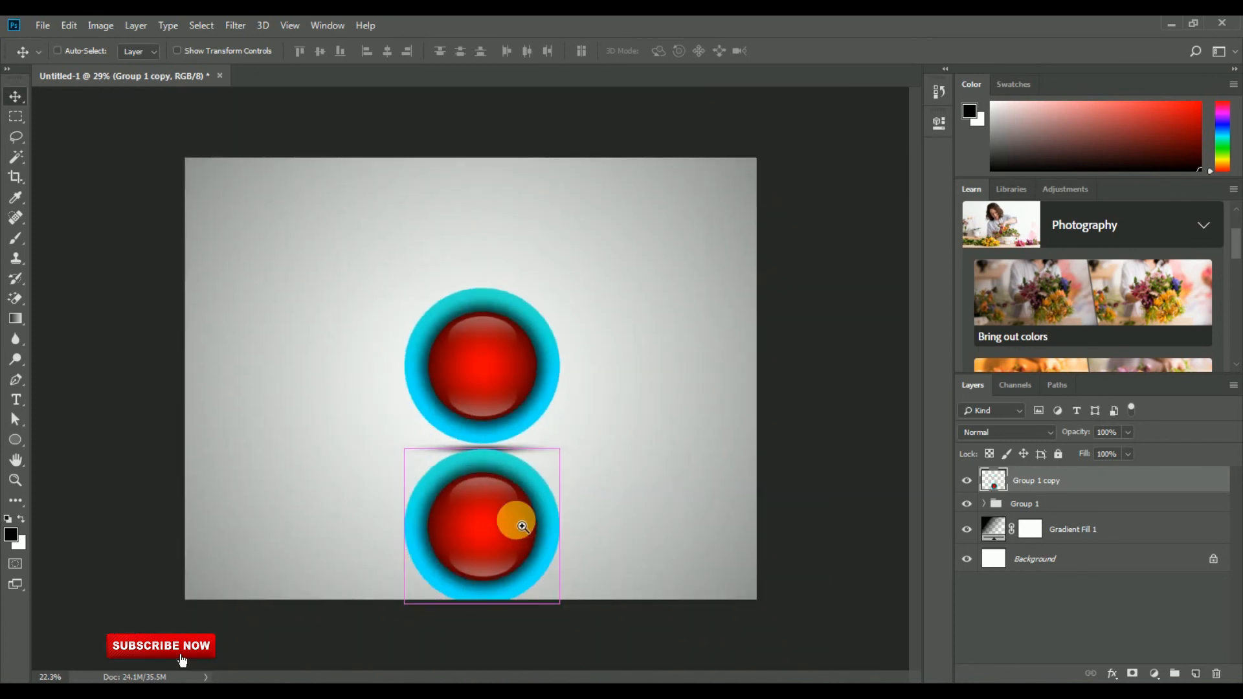
Step: Move the Group 1 copy layer beneath Group 1 in the layer stack, keeping it above Gradient Fill 1
{"action": "left_click_drag", "start_coordinate": [1078, 490], "coordinate": [1085, 553]}
{"action": "left_click_drag", "start_coordinate": [1110, 499], "coordinate": [1115, 550]}
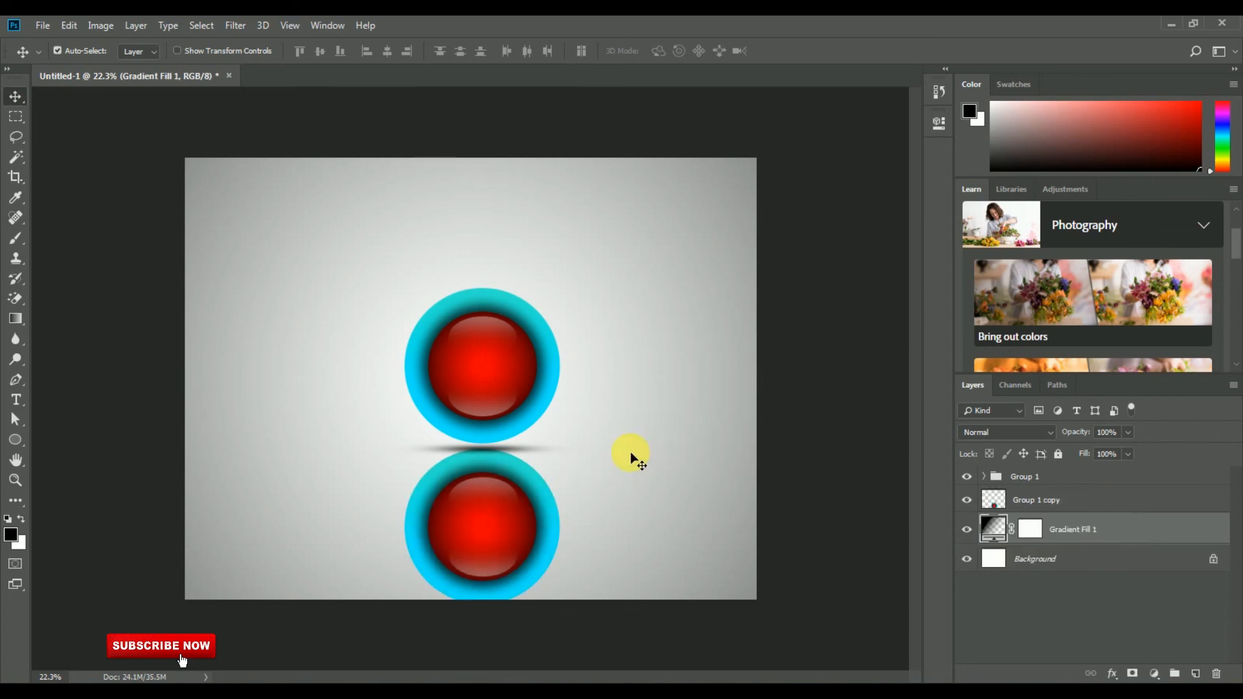
Step: Add a layer mask to Group 1 copy and fade its lower part with an upward black-to-transparent linear gradient
{"action": "scroll", "coordinate": [479, 488], "scroll_direction": "down", "scroll_amount": 2}
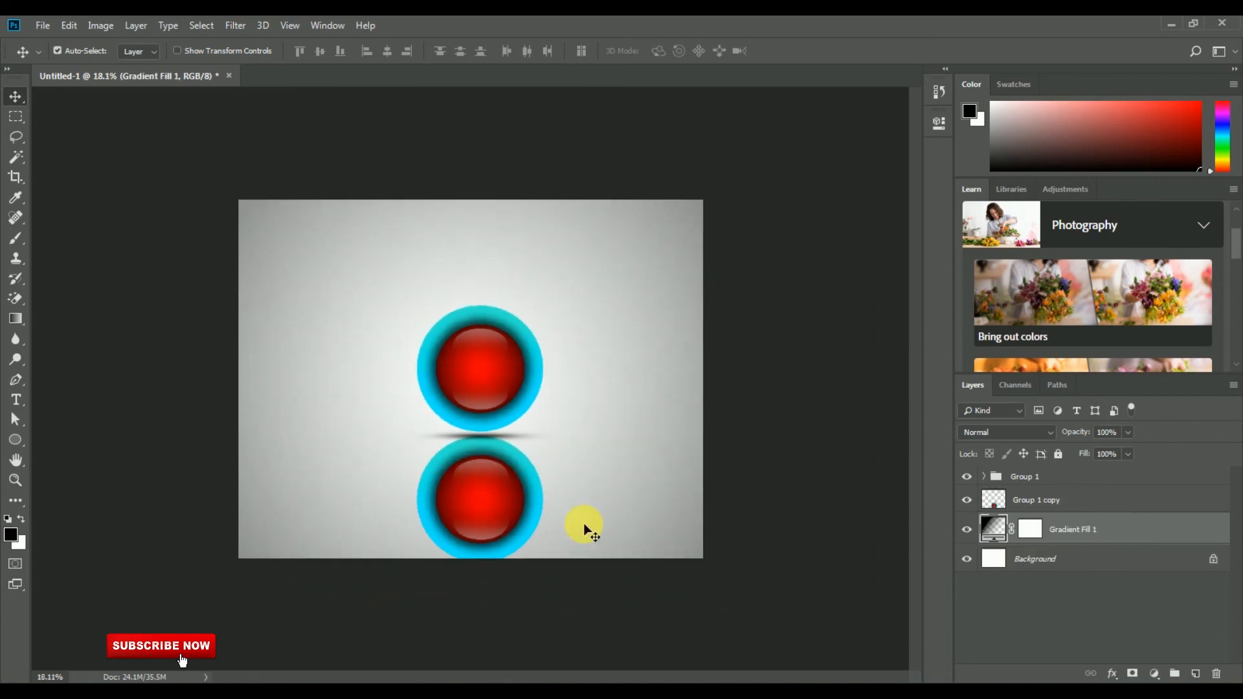
{"action": "left_click", "coordinate": [1067, 499]}
{"action": "left_click", "coordinate": [1132, 674]}
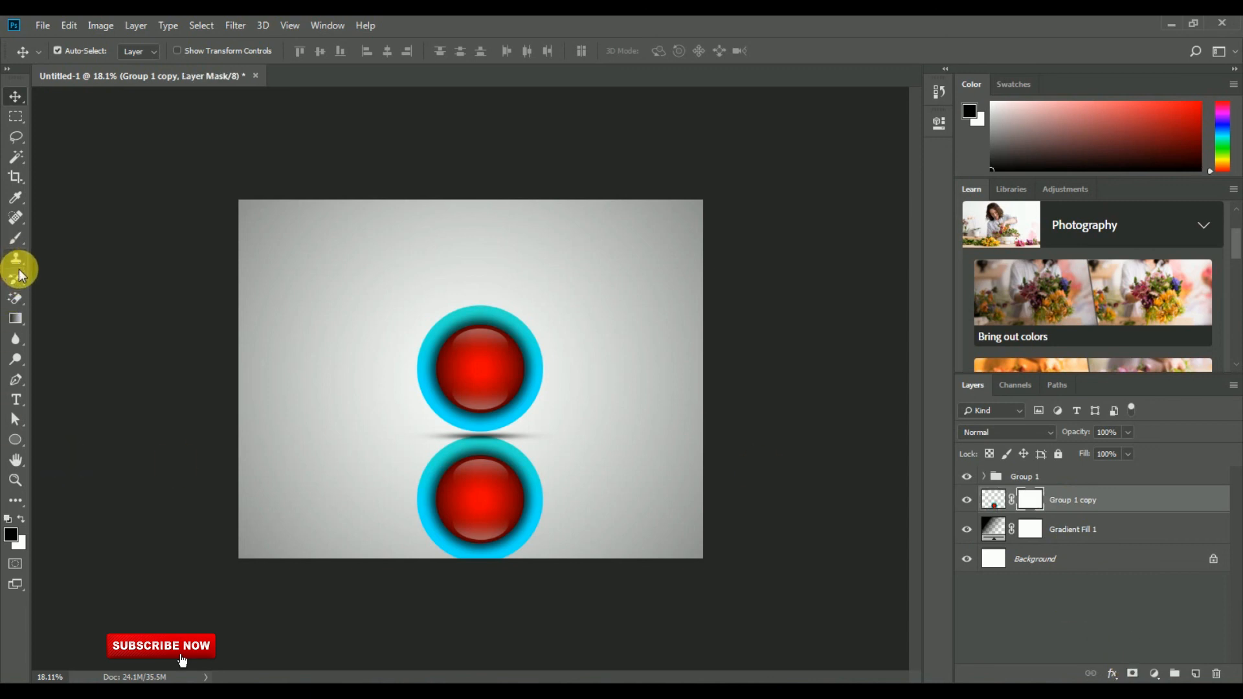
{"action": "left_click", "coordinate": [16, 318]}
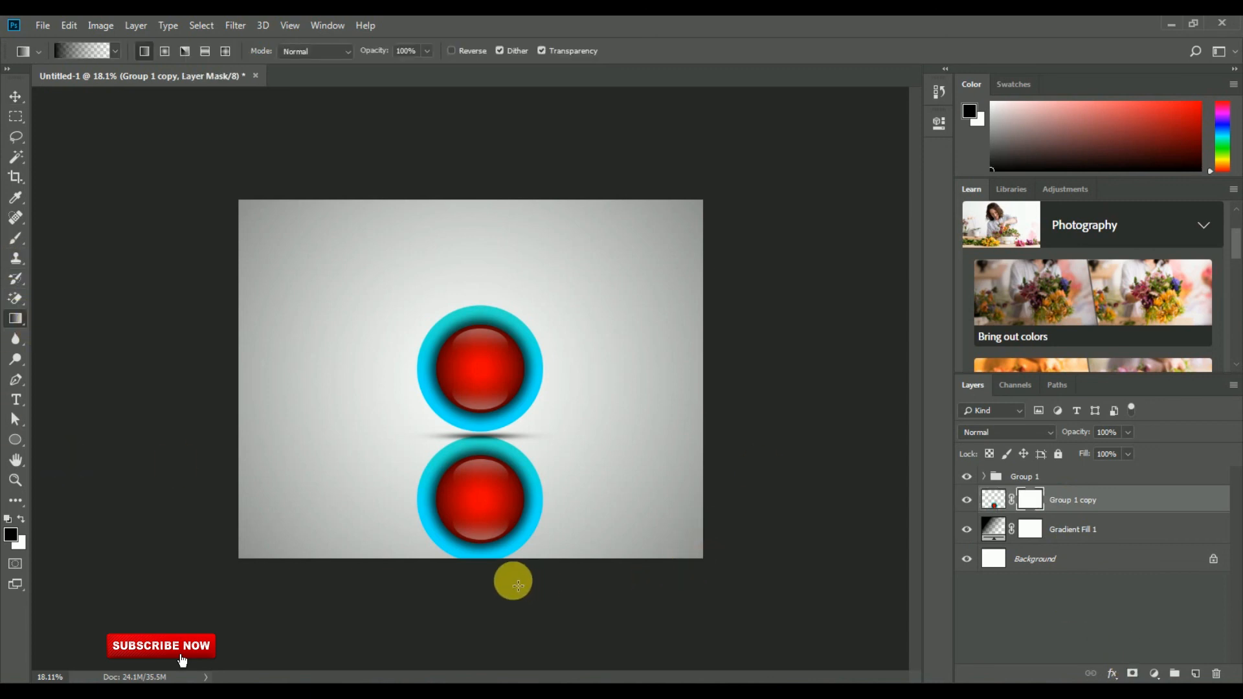
{"action": "left_click_drag", "start_coordinate": [478, 581], "coordinate": [481, 424]}
{"action": "left_click_drag", "start_coordinate": [493, 554], "coordinate": [492, 404]}
{"action": "key", "text": "ctrl+0"}
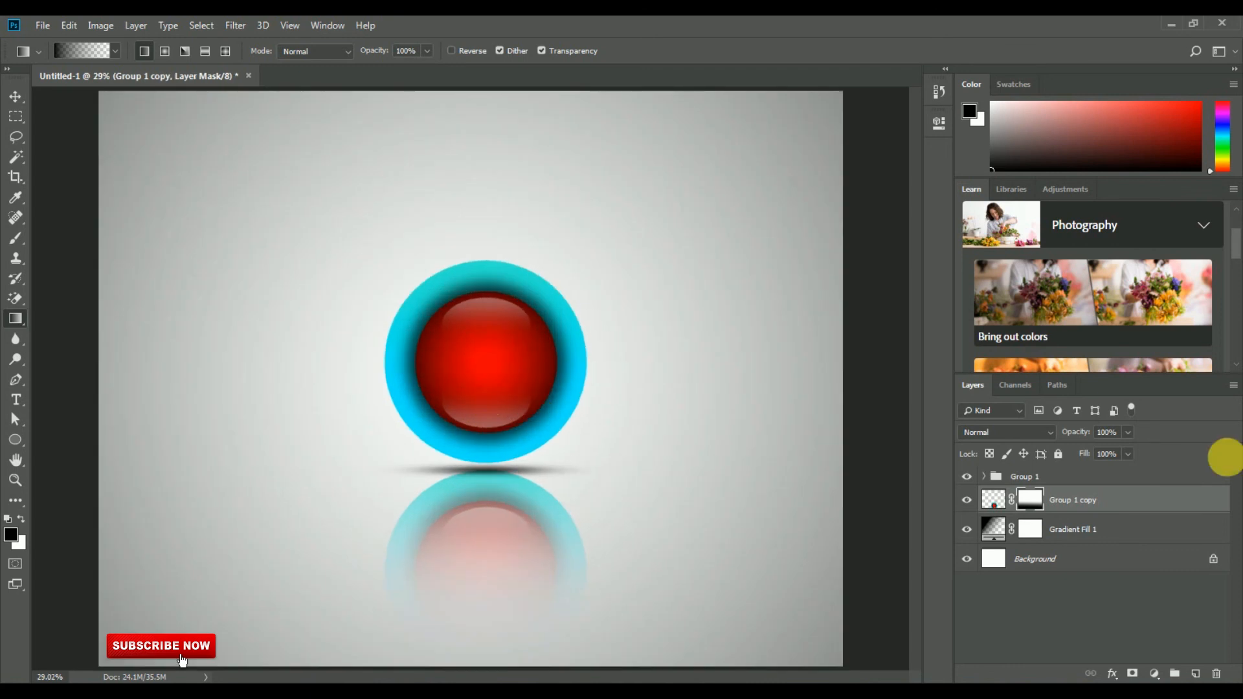
Step: Lower the opacity of the Group 1 copy reflection layer to 78%
{"action": "left_click_drag", "start_coordinate": [1121, 451], "coordinate": [1092, 453]}
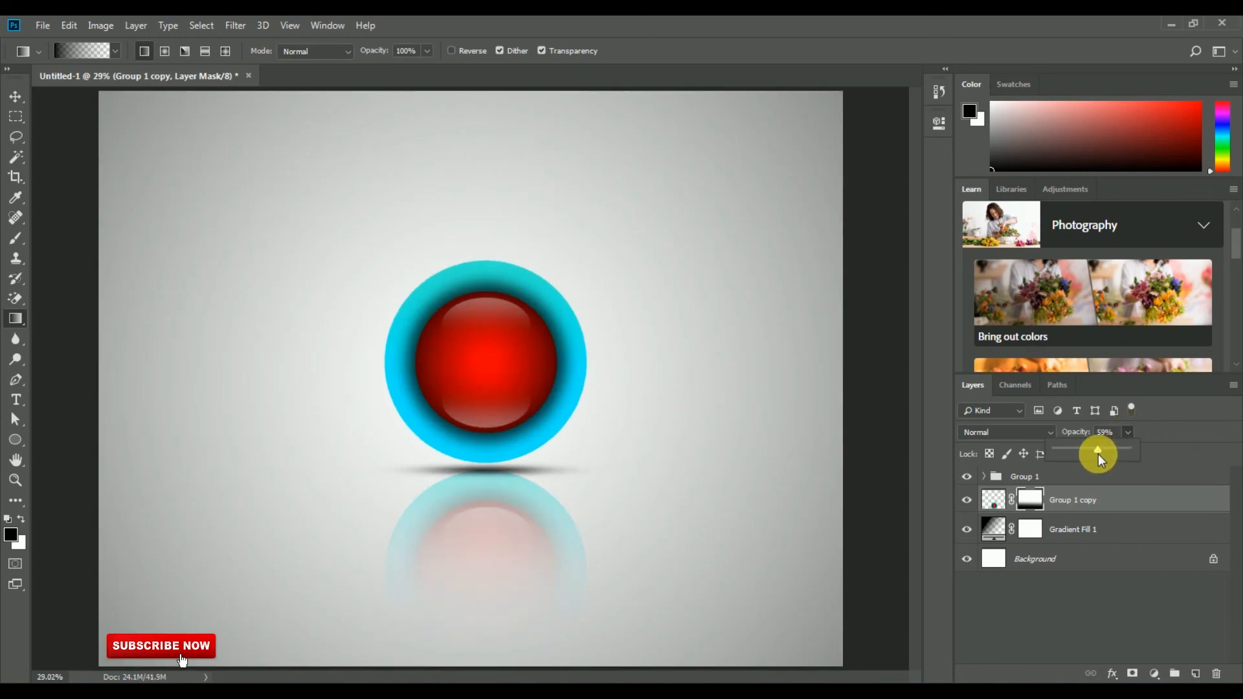
{"action": "left_click_drag", "start_coordinate": [1112, 453], "coordinate": [1112, 449]}
{"action": "left_click", "coordinate": [16, 96]}
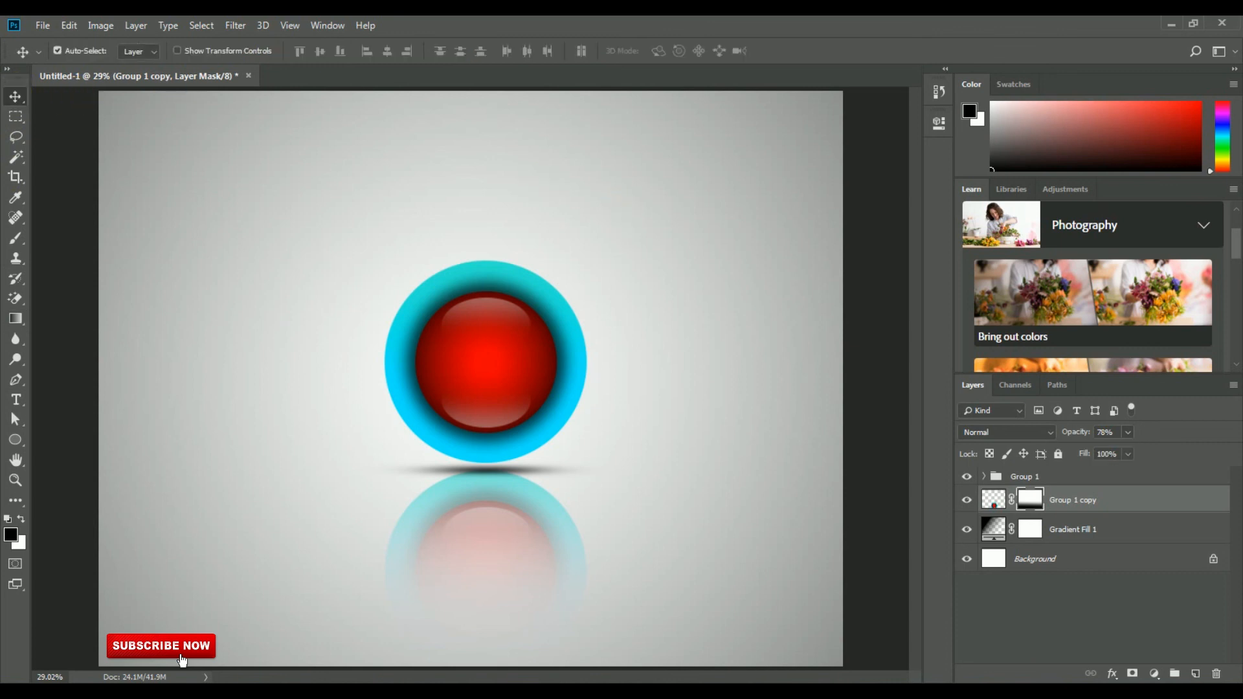
Step: View the finished button and its reflection enlarged in full-screen mode without the interface
{"action": "key", "text": "f"}
{"action": "key", "text": "f"}
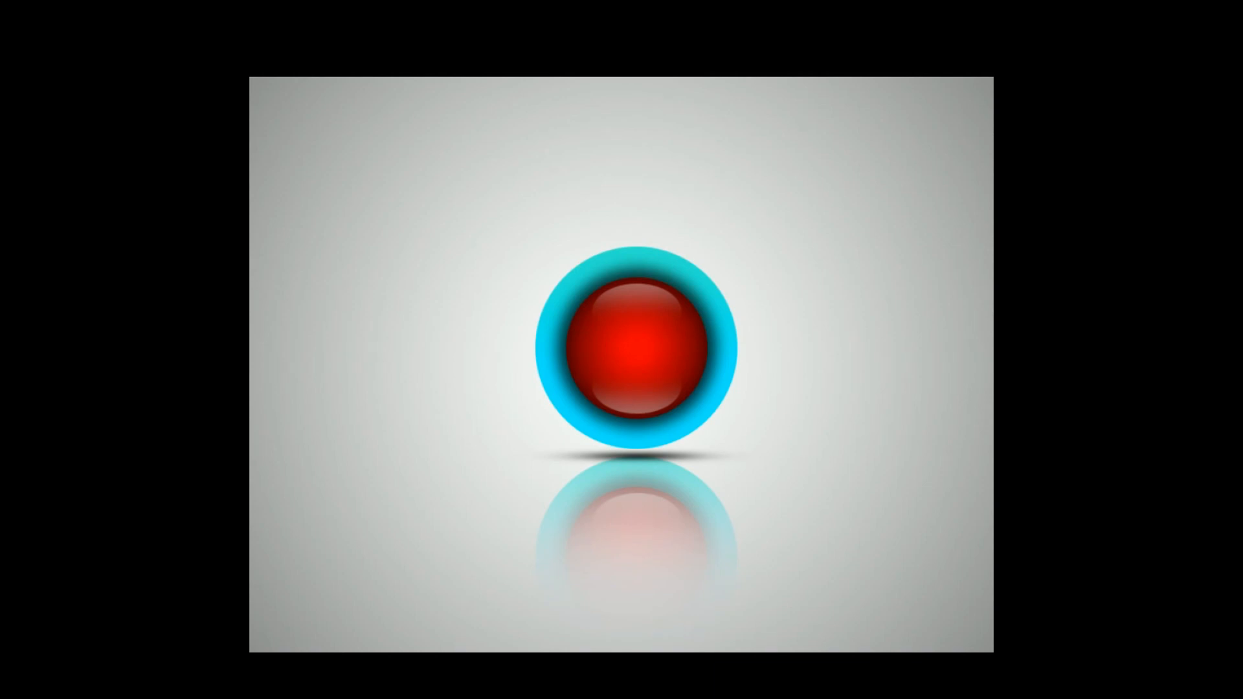
{"action": "key", "text": "ctrl+plus"}
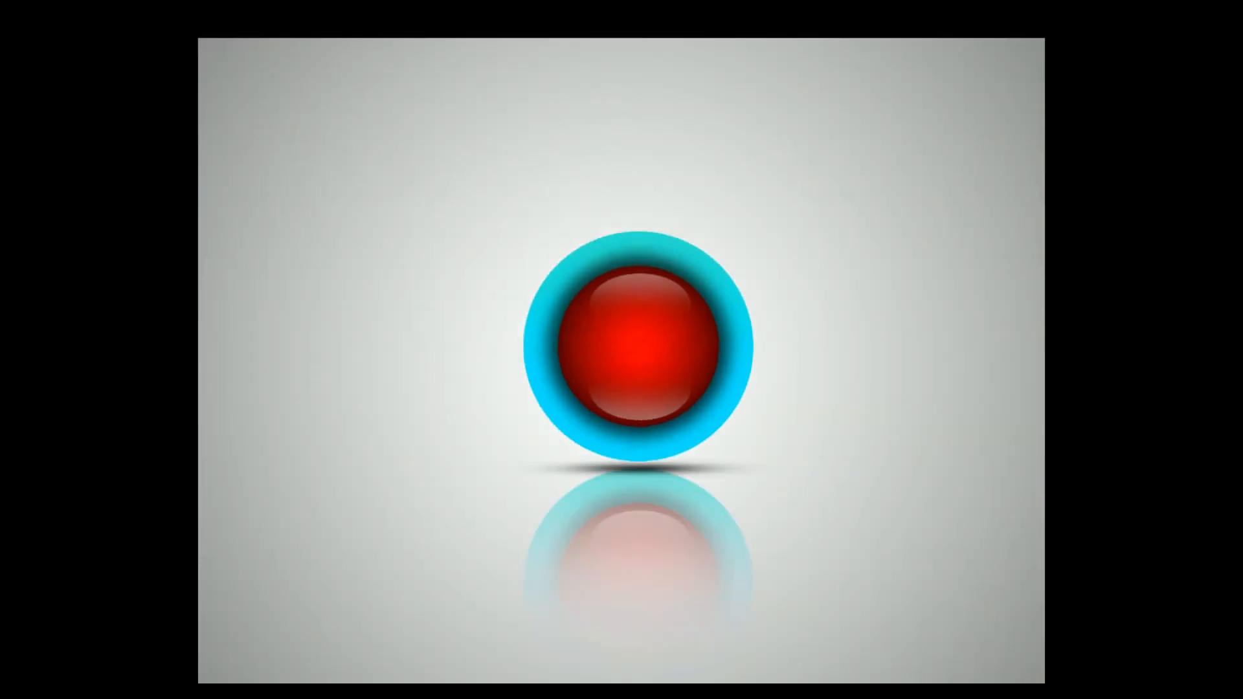